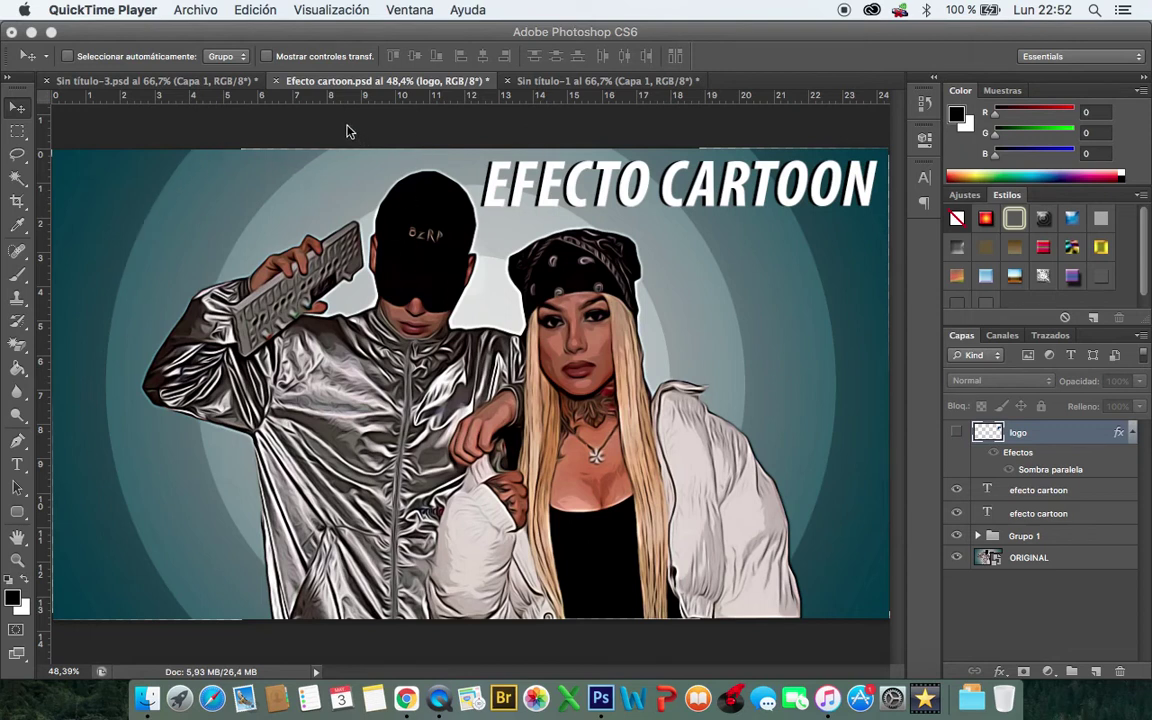
Start a new document sized 1920 × 1080 pixels at 200 ppi resolution
{"action": "left_click", "coordinate": [181, 86]}
{"action": "left_click", "coordinate": [181, 82]}
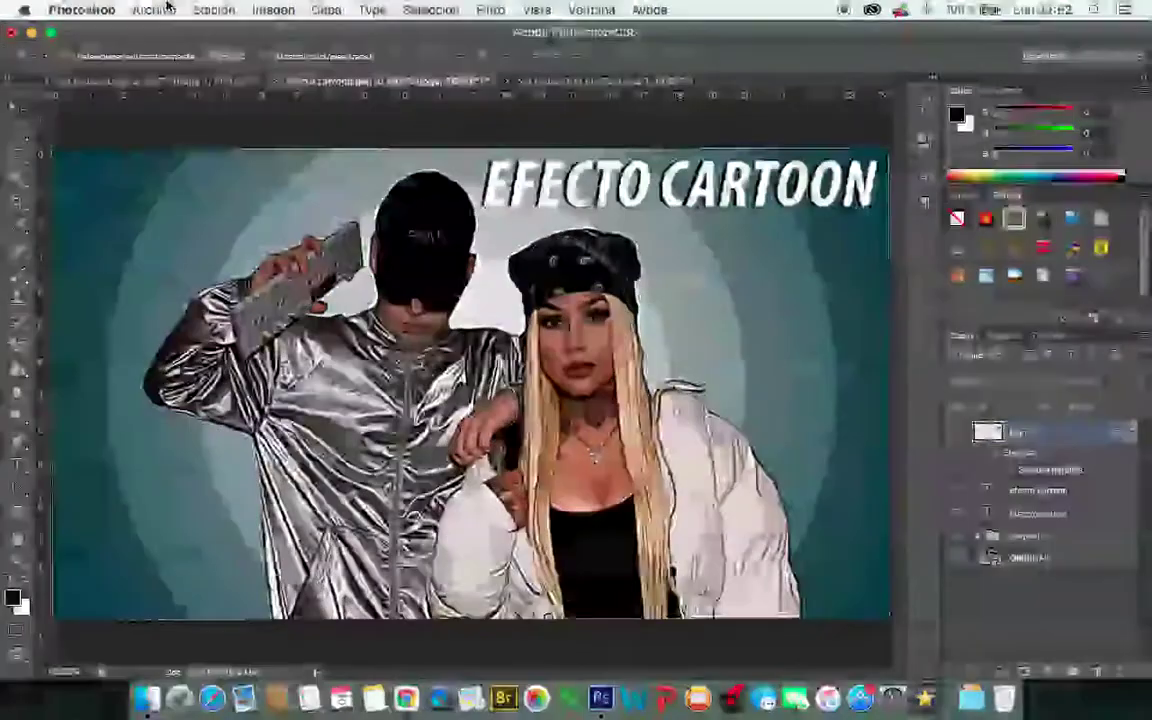
{"action": "left_click", "coordinate": [153, 10]}
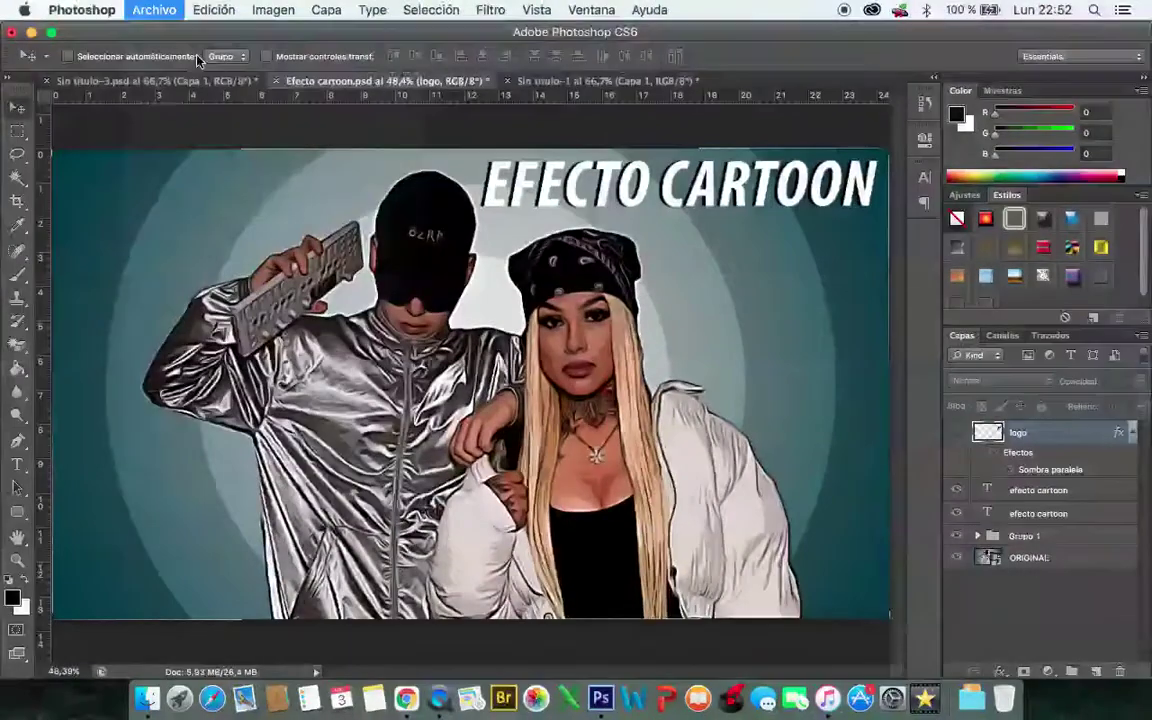
{"action": "left_click", "coordinate": [171, 34]}
{"action": "double_click", "coordinate": [505, 259]}
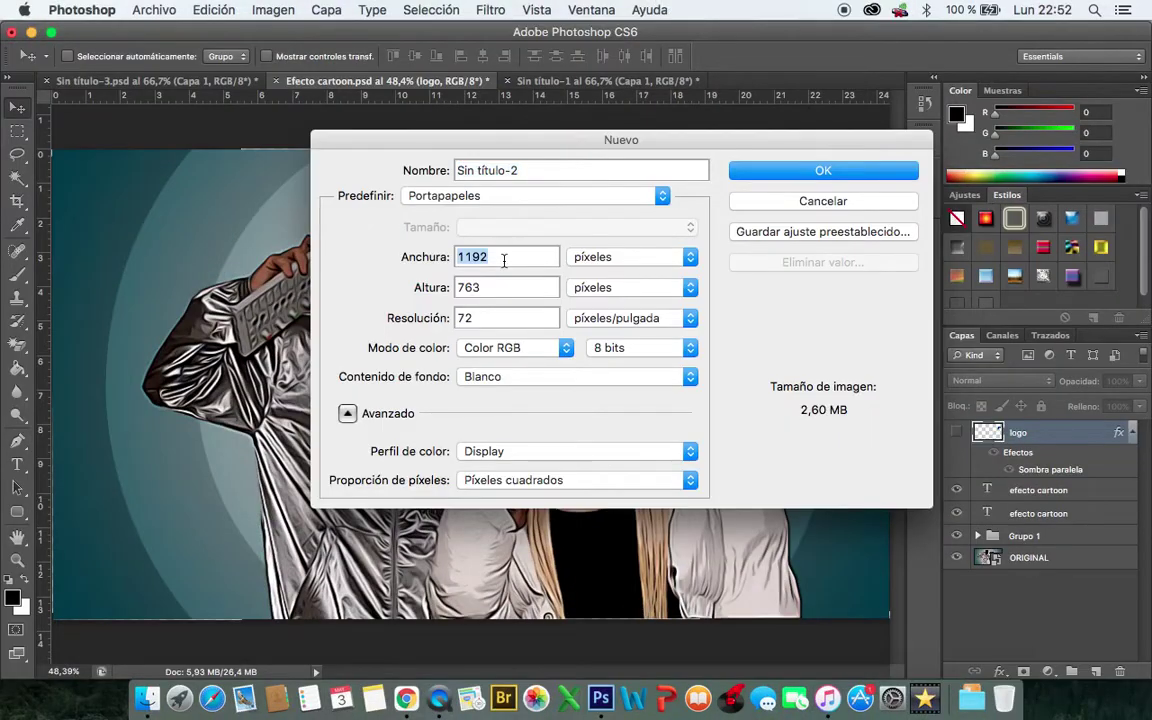
{"action": "type", "text": "19"}
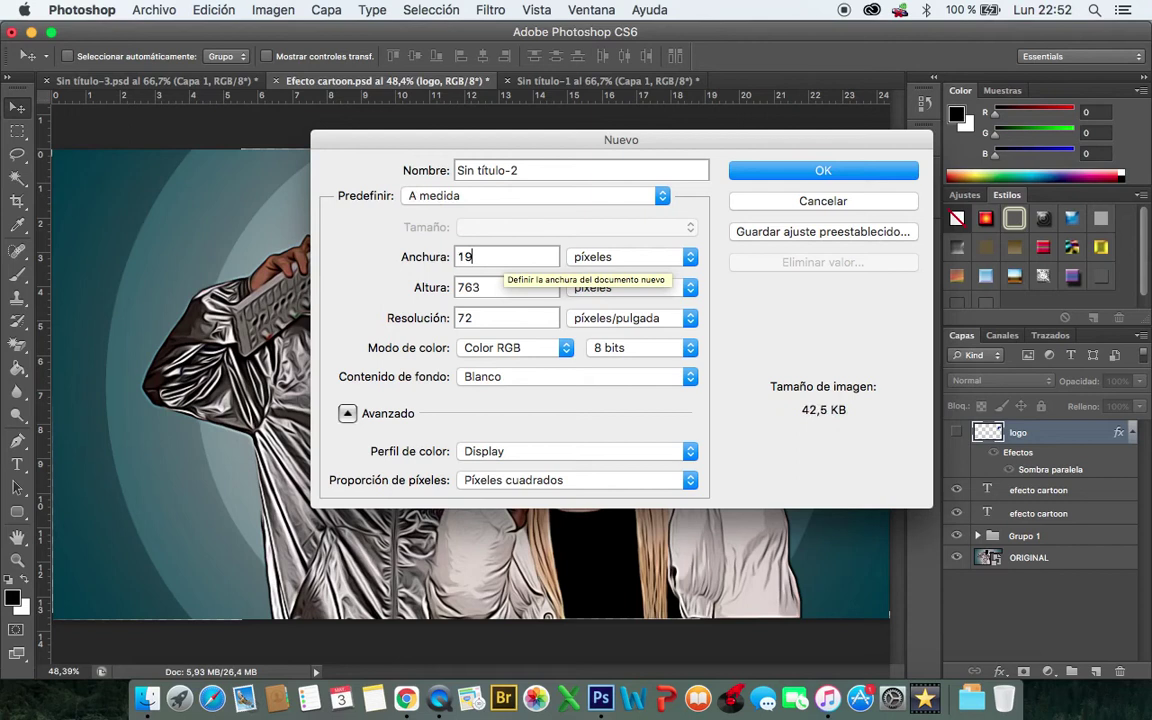
{"action": "type", "text": "20"}
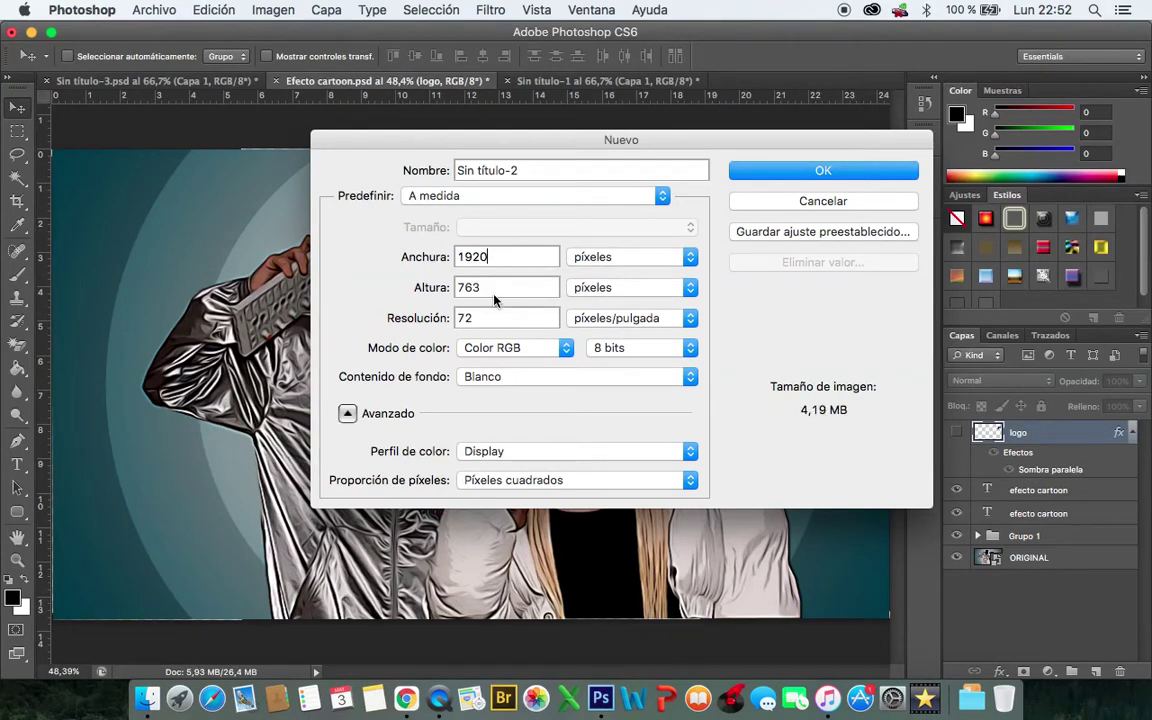
{"action": "double_click", "coordinate": [493, 288]}
{"action": "type", "text": "1"}
{"action": "type", "text": "080"}
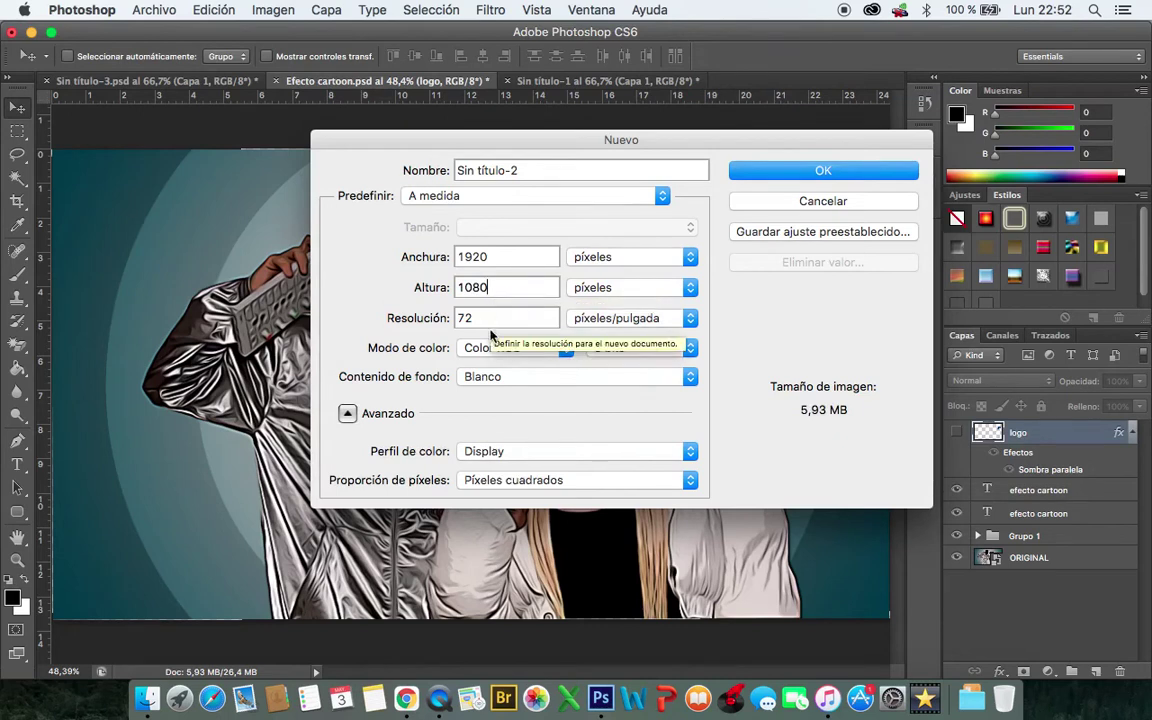
{"action": "double_click", "coordinate": [474, 318]}
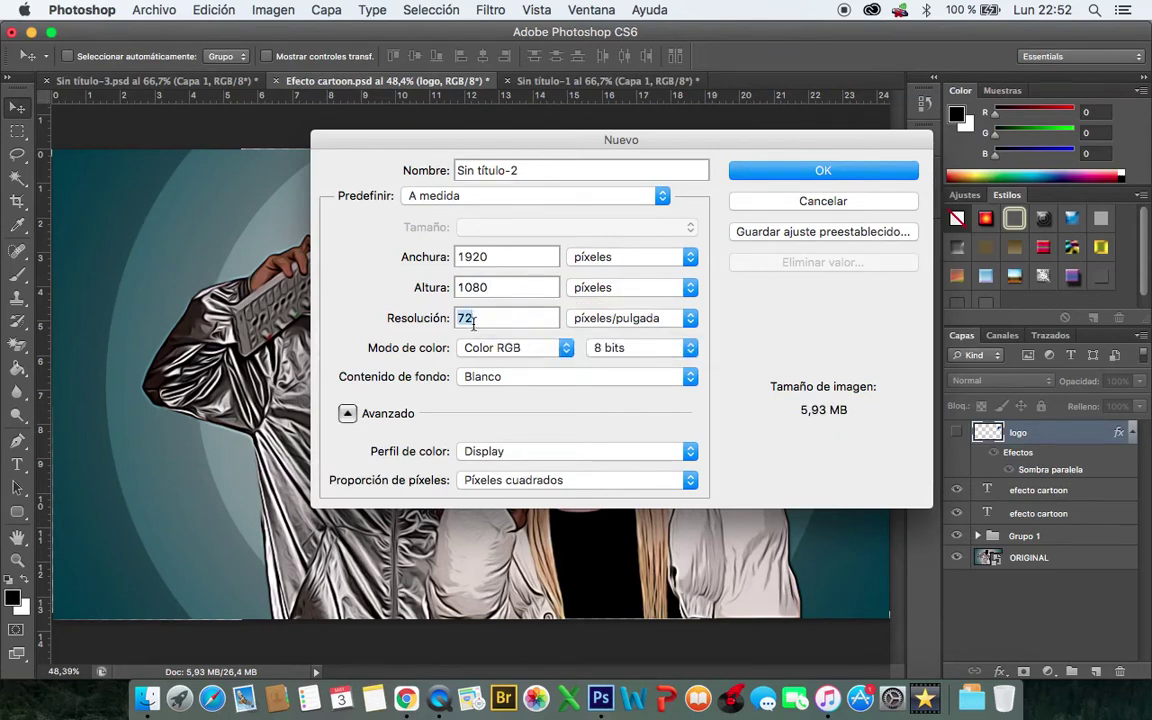
{"action": "type", "text": "200"}
Name the new document 'EFECTO CARTOON' and create it
{"action": "left_click", "coordinate": [478, 172]}
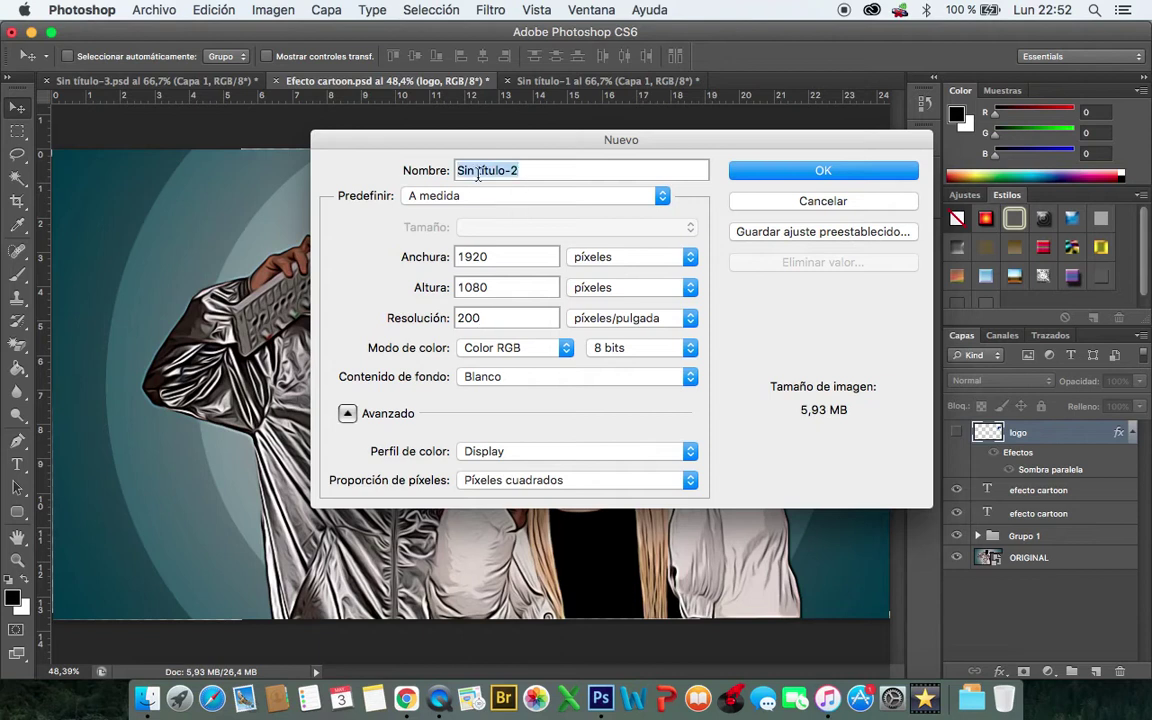
{"action": "type", "text": "EFEC"}
{"action": "type", "text": "TO CARTOON"}
{"action": "left_click", "coordinate": [785, 173]}
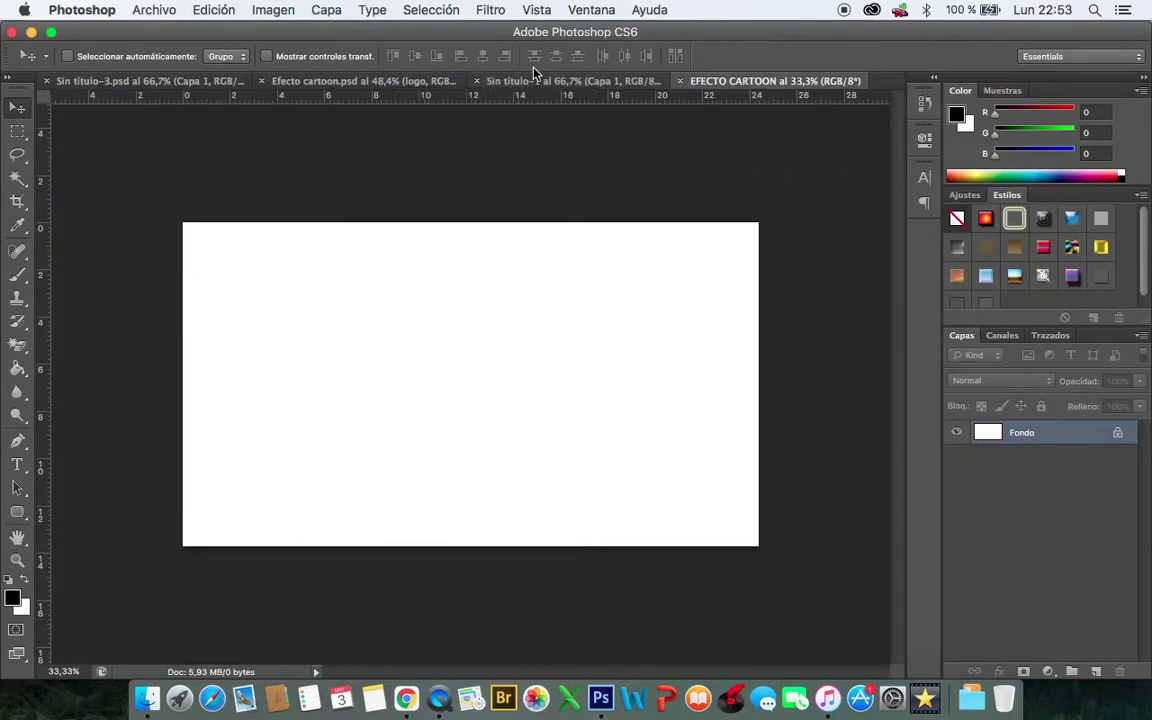
Drag the two-person layer from Sin título-1 into EFECTO CARTOON, settling it at the canvas bottom
{"action": "left_click", "coordinate": [557, 88]}
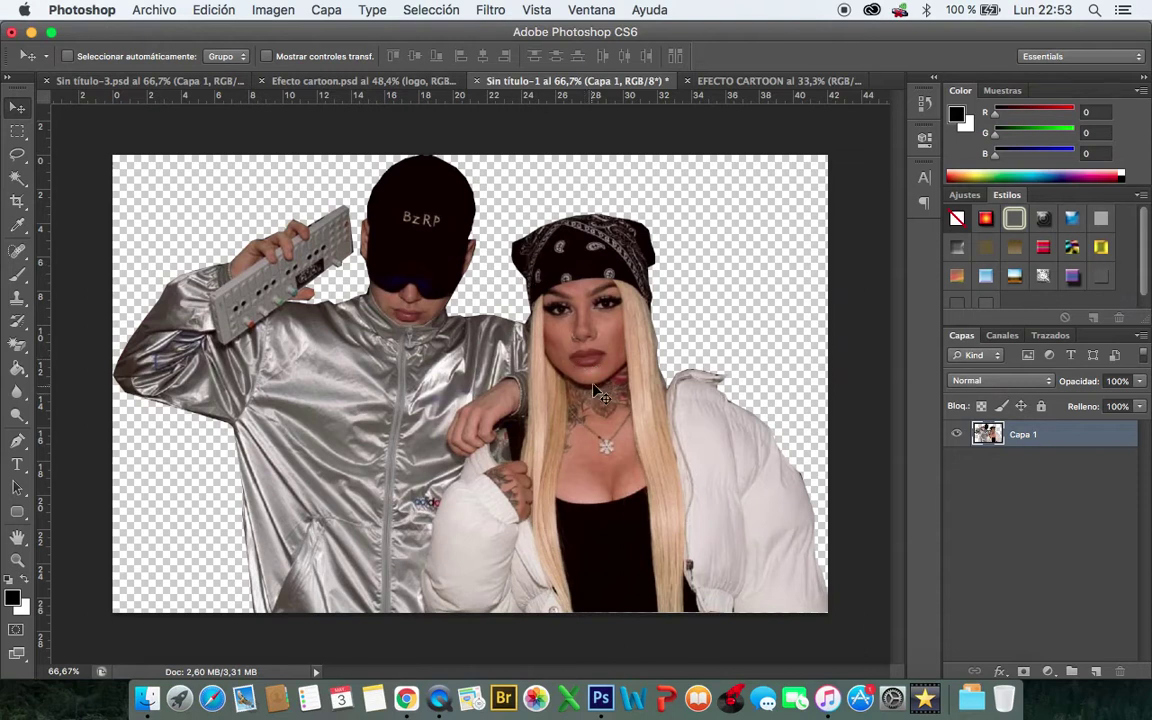
{"action": "left_click_drag", "start_coordinate": [593, 402], "coordinate": [715, 155]}
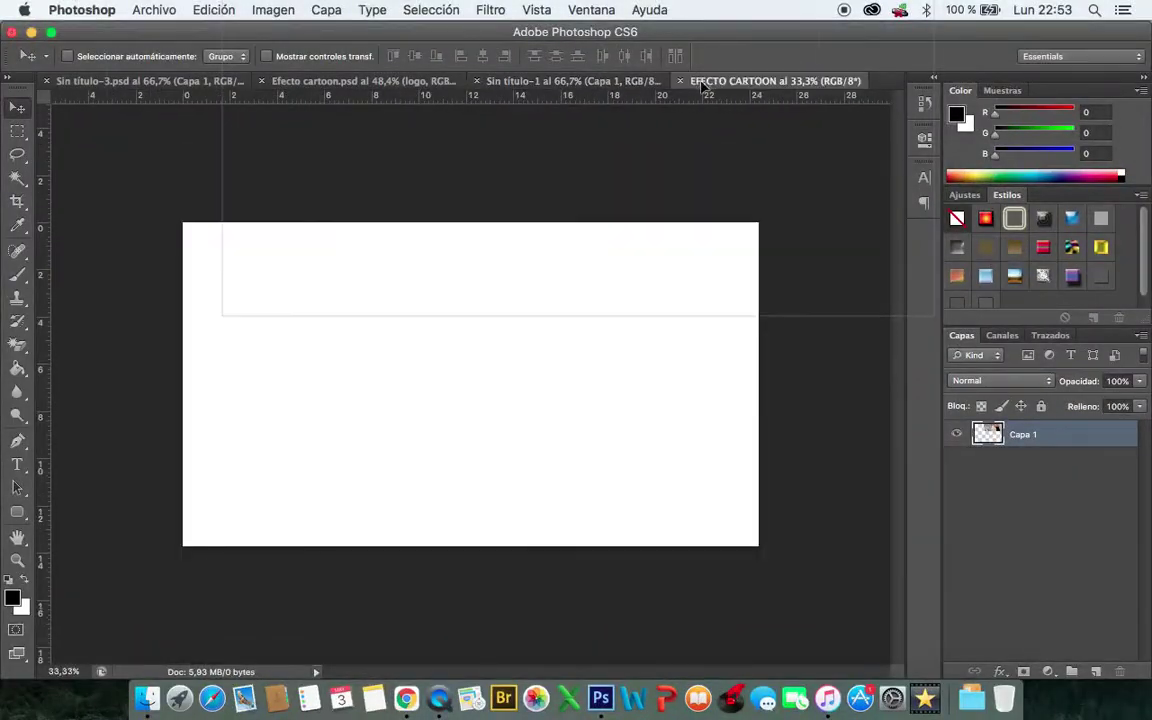
{"action": "mouse_move", "coordinate": [715, 155]}
{"action": "left_mouse_down"}
{"action": "mouse_move", "coordinate": [557, 346]}
{"action": "mouse_move", "coordinate": [593, 392]}
{"action": "mouse_move", "coordinate": [524, 440]}
{"action": "left_mouse_up"}
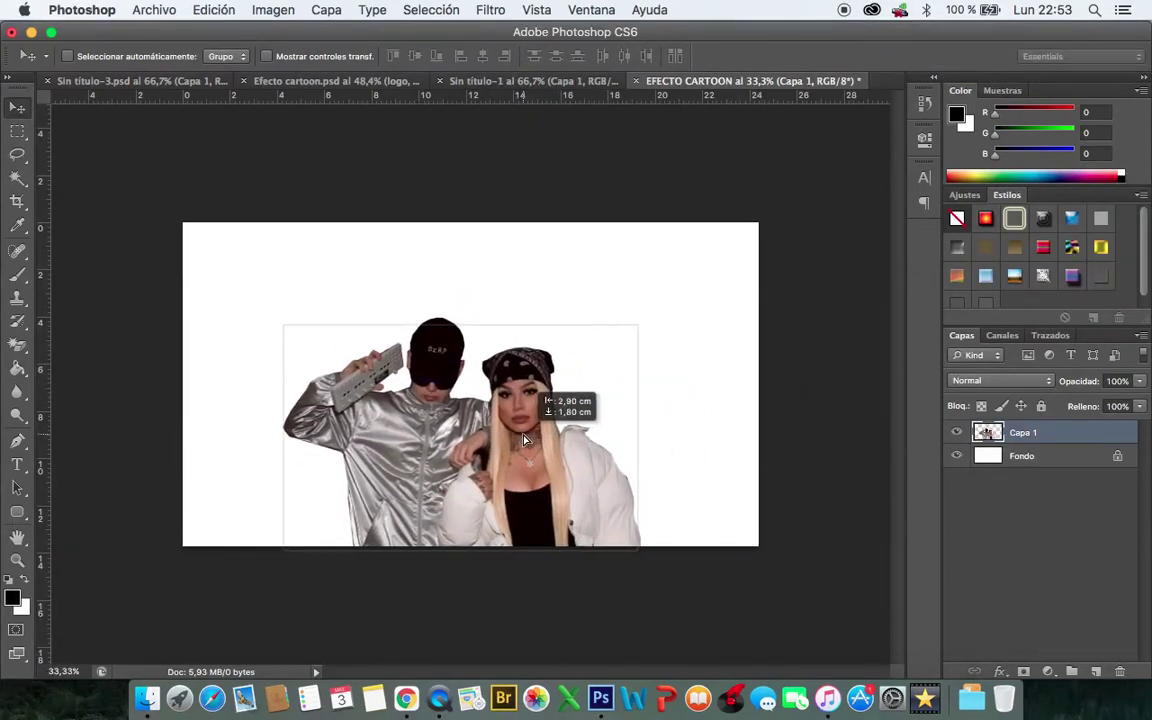
{"action": "left_click_drag", "start_coordinate": [523, 437], "coordinate": [528, 437]}
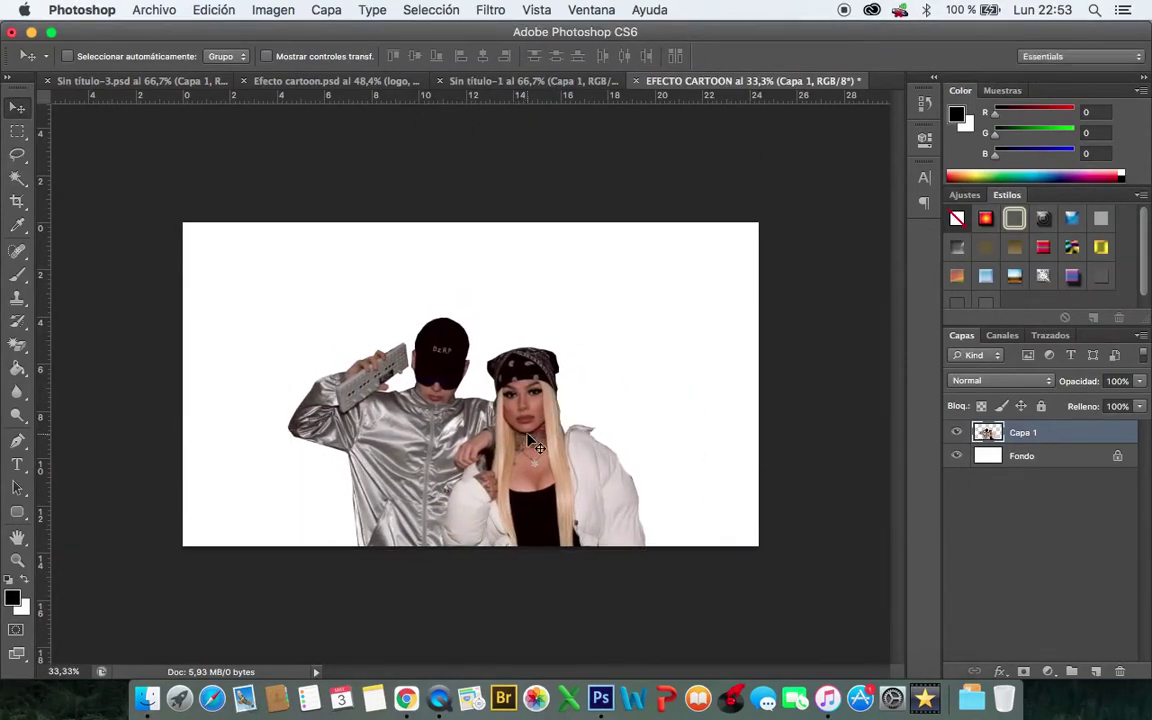
Scale the two people up to about 109% × 119% and commit the transform
{"action": "key", "text": "super+t"}
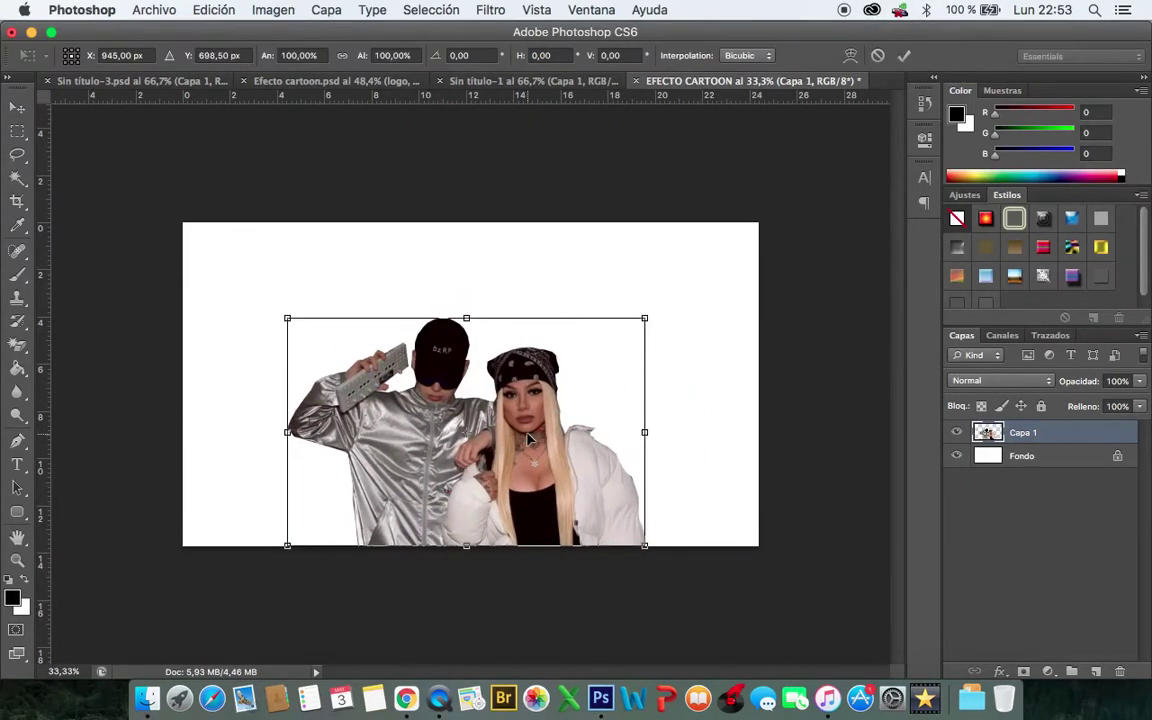
{"action": "left_click_drag", "start_coordinate": [645, 318], "coordinate": [672, 283]}
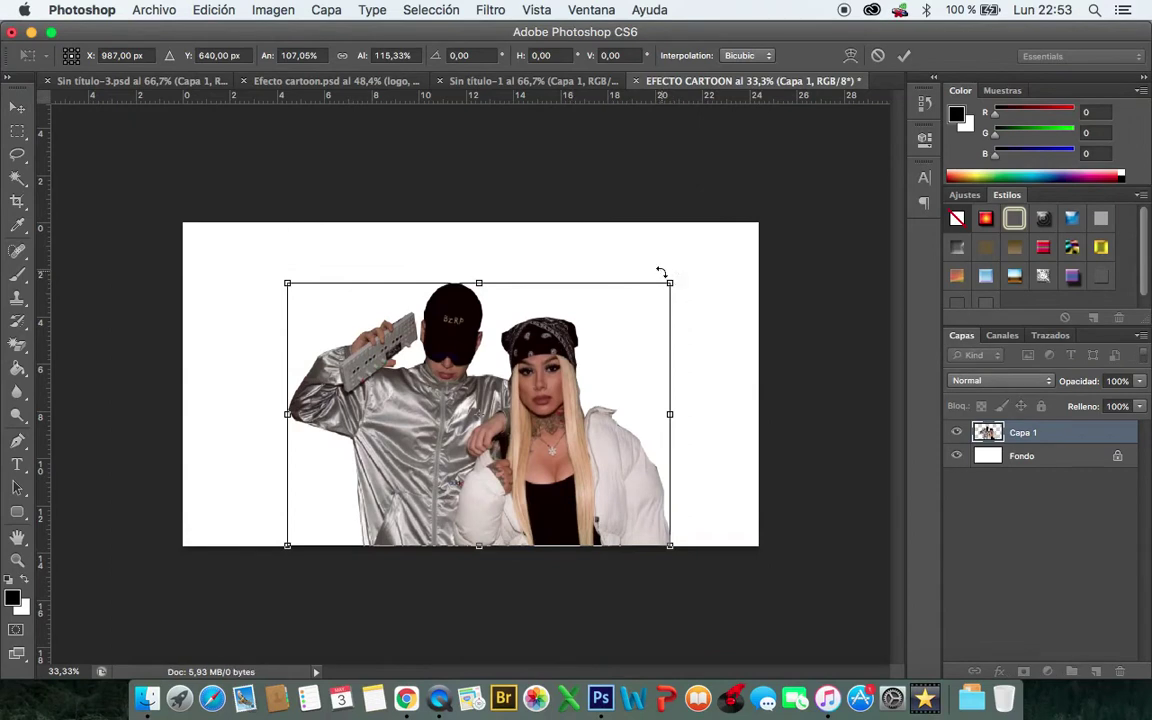
{"action": "left_click_drag", "start_coordinate": [671, 281], "coordinate": [678, 273]}
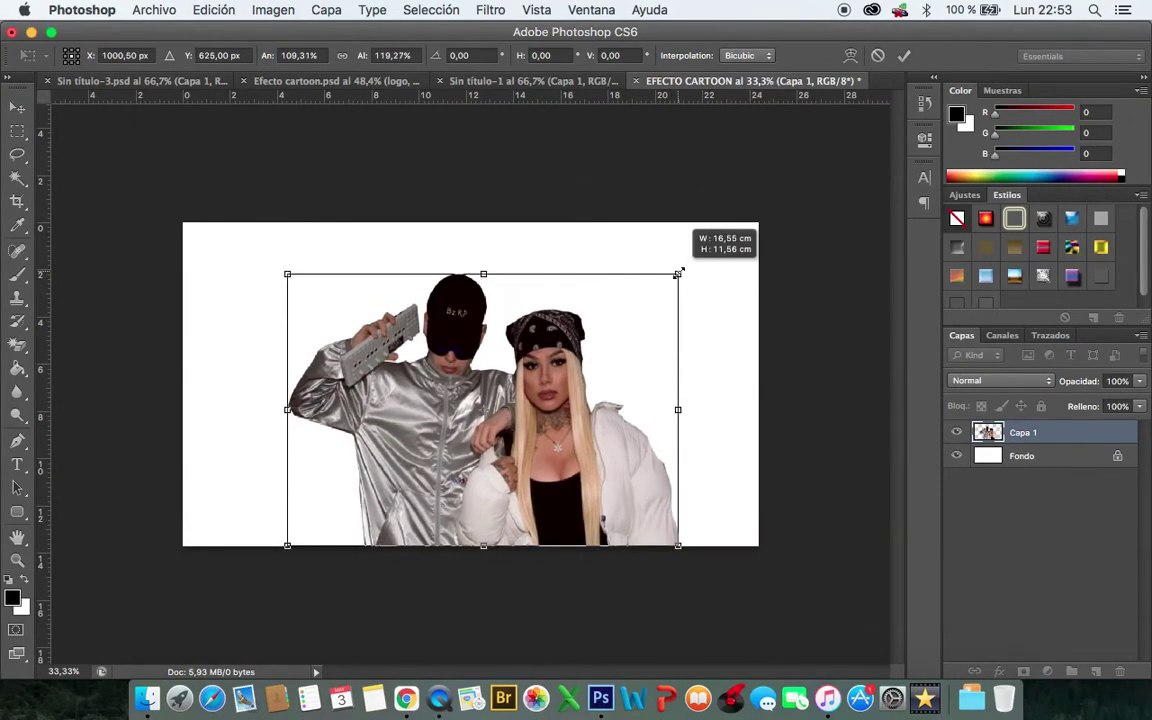
{"action": "left_click", "coordinate": [904, 55]}
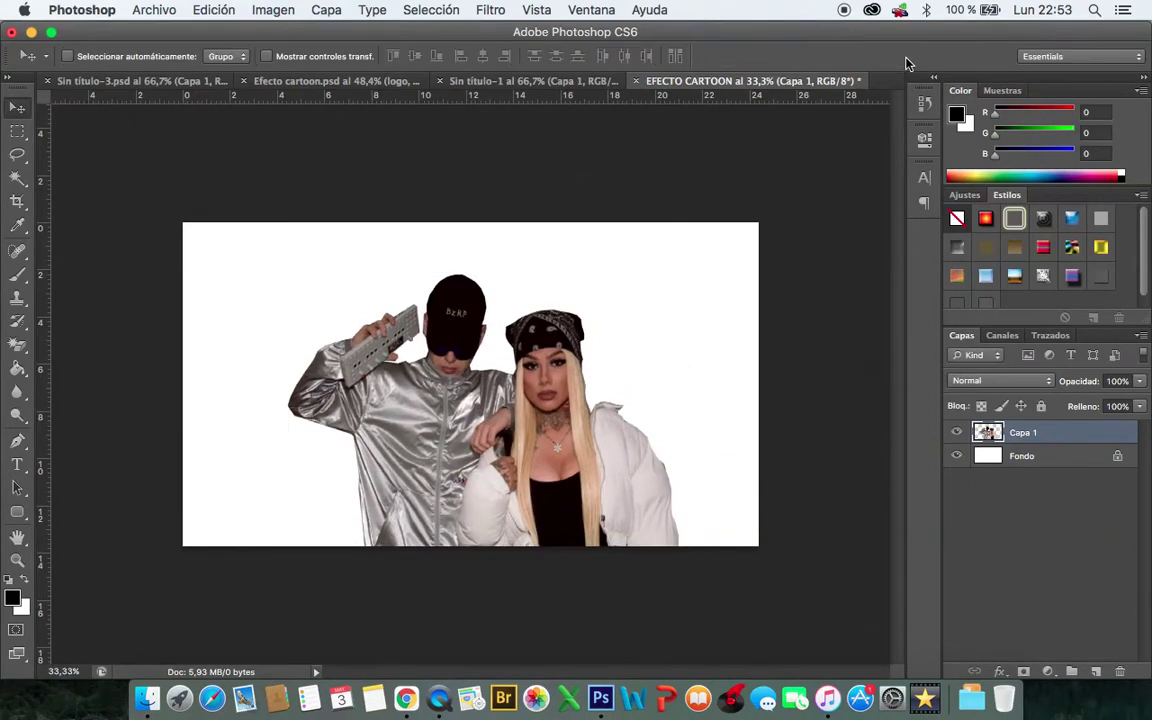
Centre the people horizontally on the canvas and convert Capa 1 into a smart object
{"action": "key", "text": "super+a"}
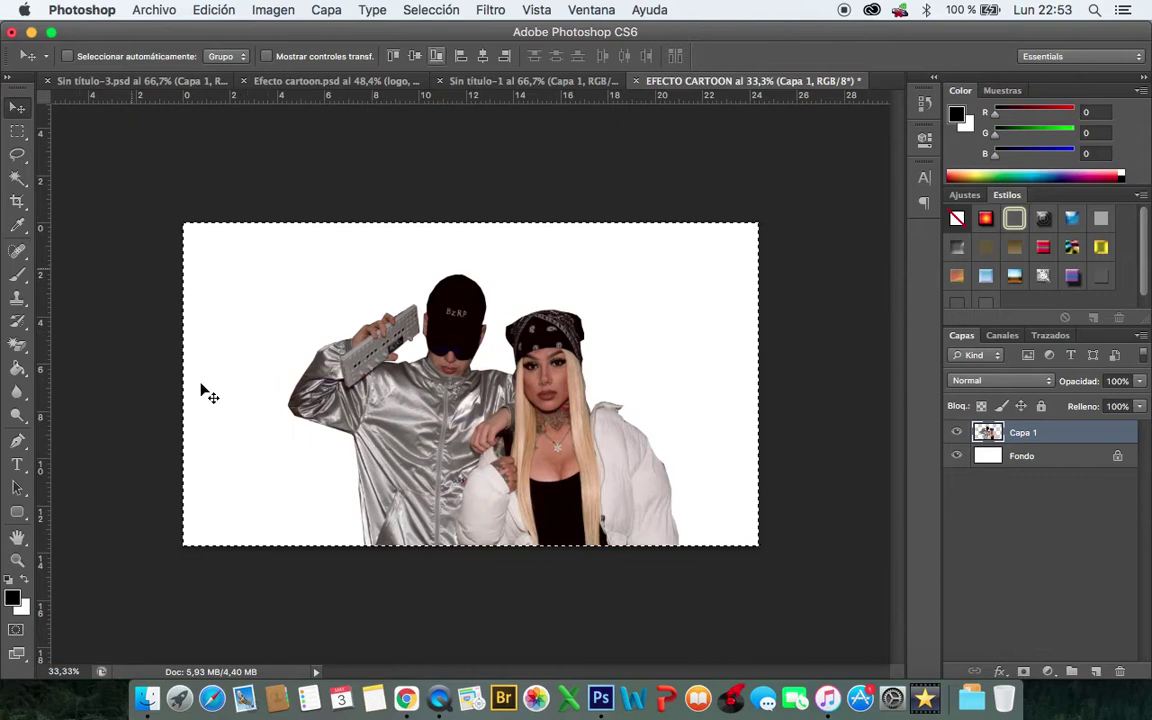
{"action": "left_click", "coordinate": [483, 58]}
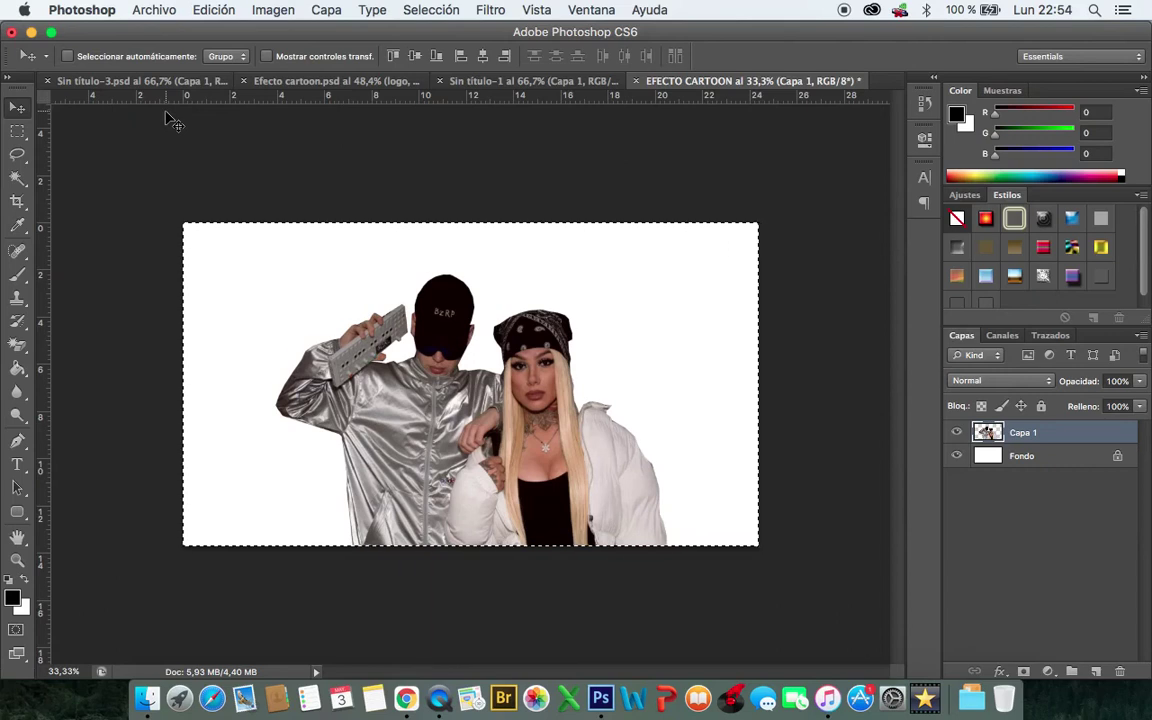
{"action": "key", "text": "super+d"}
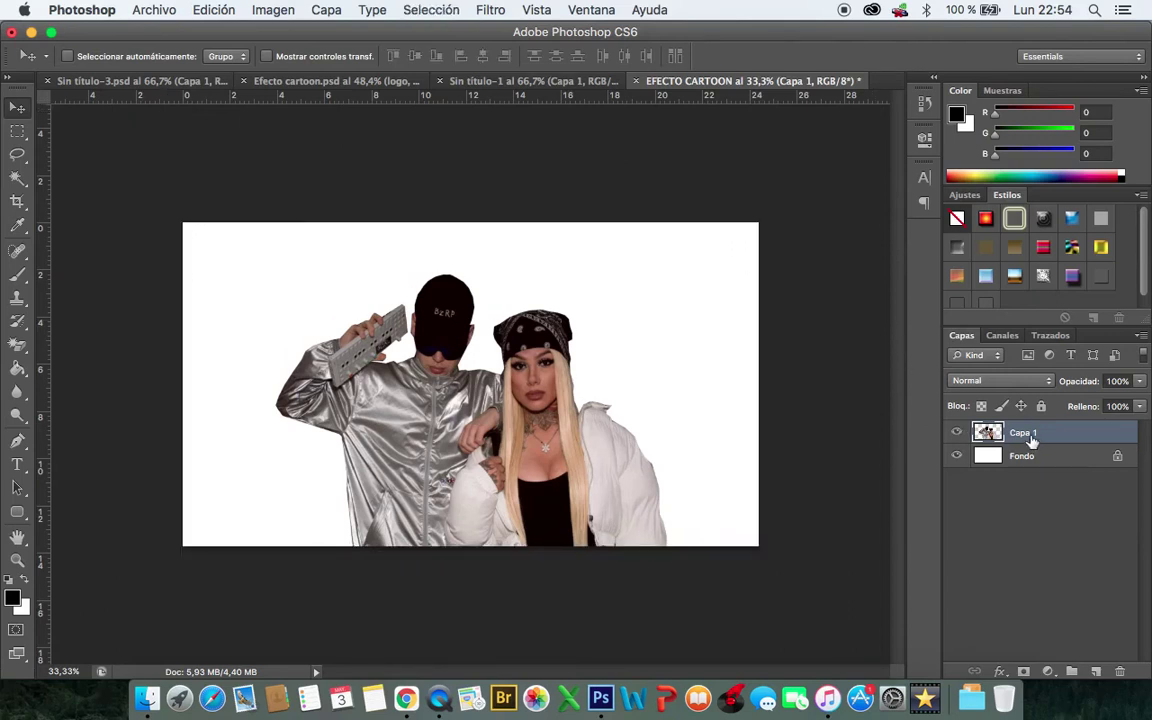
{"action": "right_click", "coordinate": [1031, 441]}
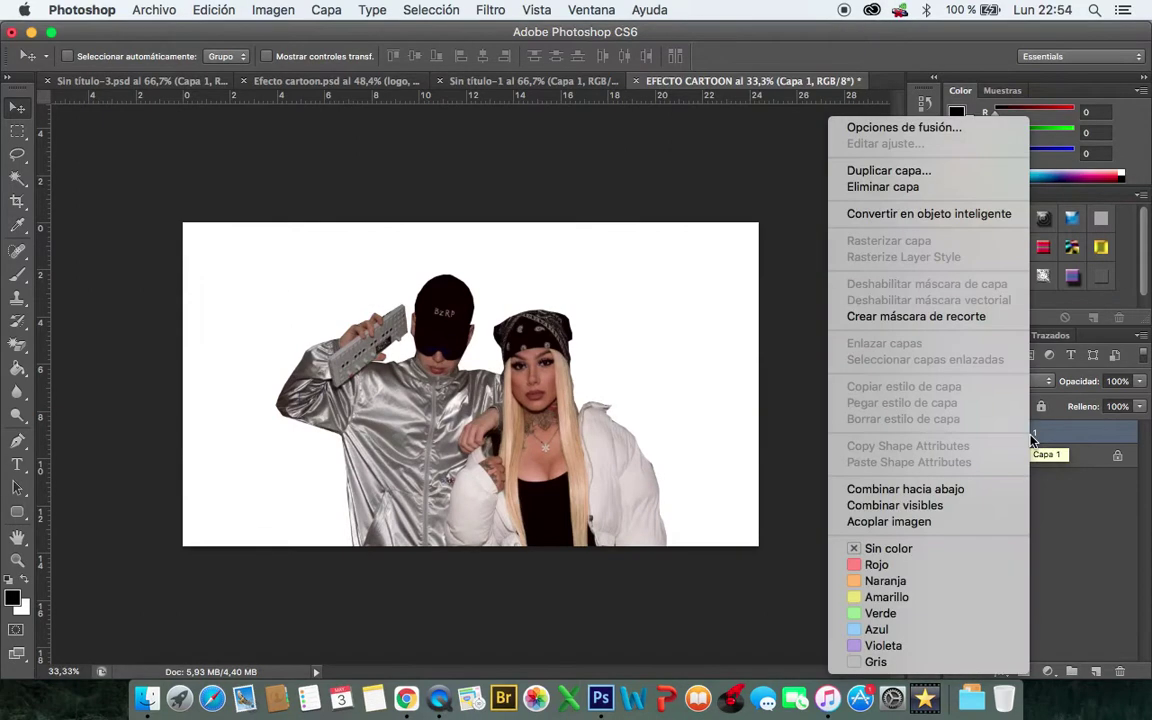
{"action": "left_click", "coordinate": [913, 218]}
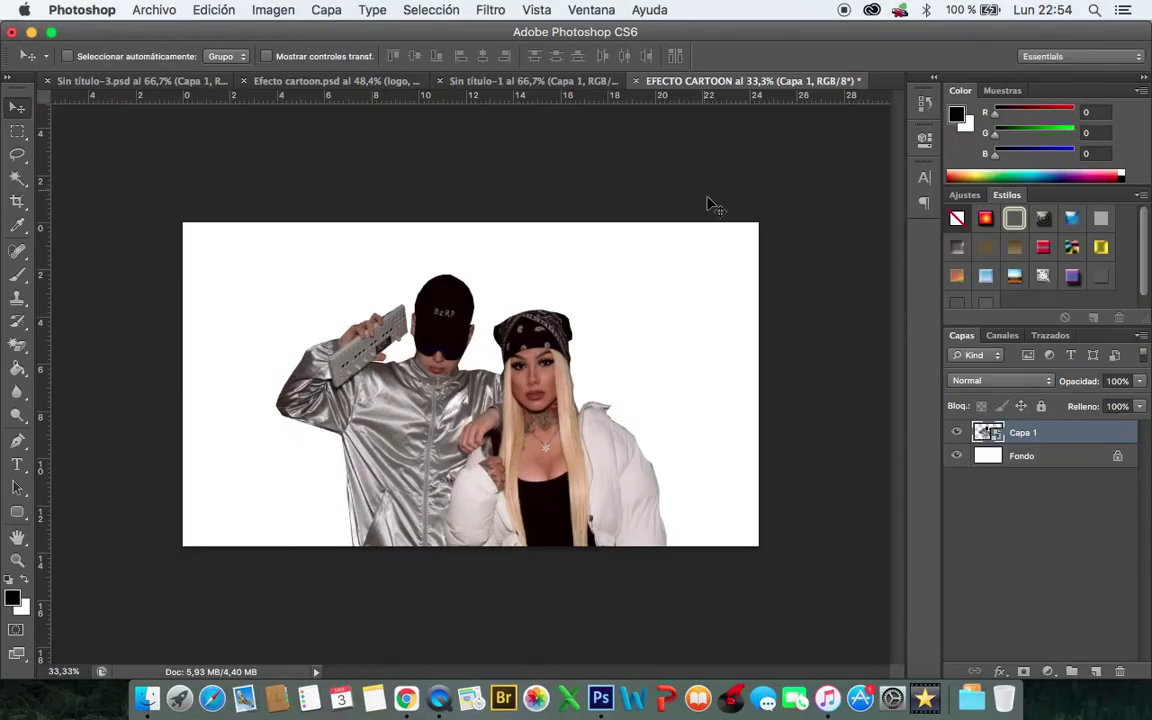
Add a gradient fill layer and bring up its gradient editor
{"action": "left_click", "coordinate": [1047, 671]}
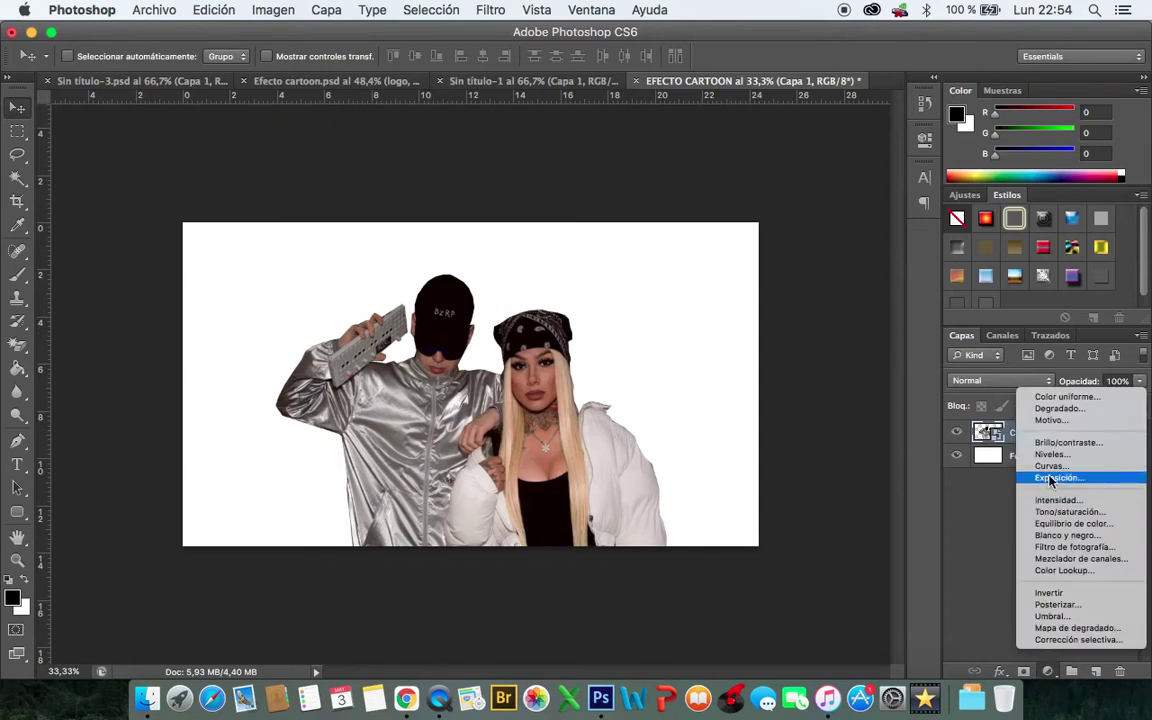
{"action": "left_click", "coordinate": [1058, 408]}
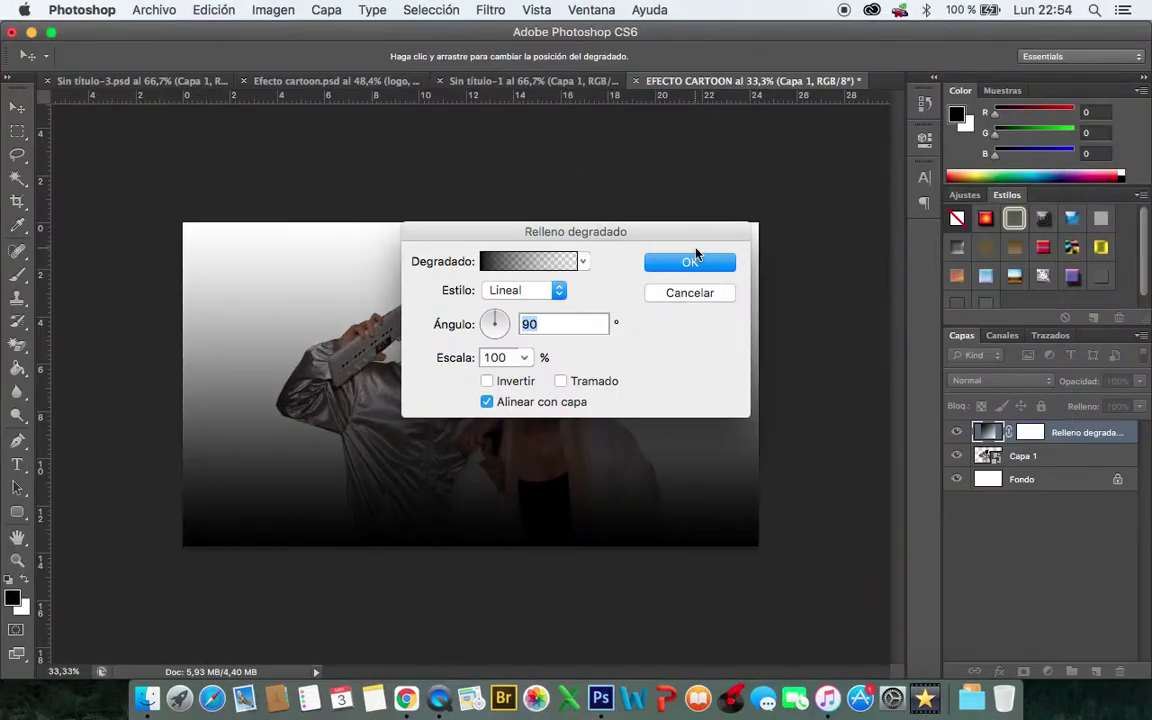
{"action": "left_click", "coordinate": [566, 261]}
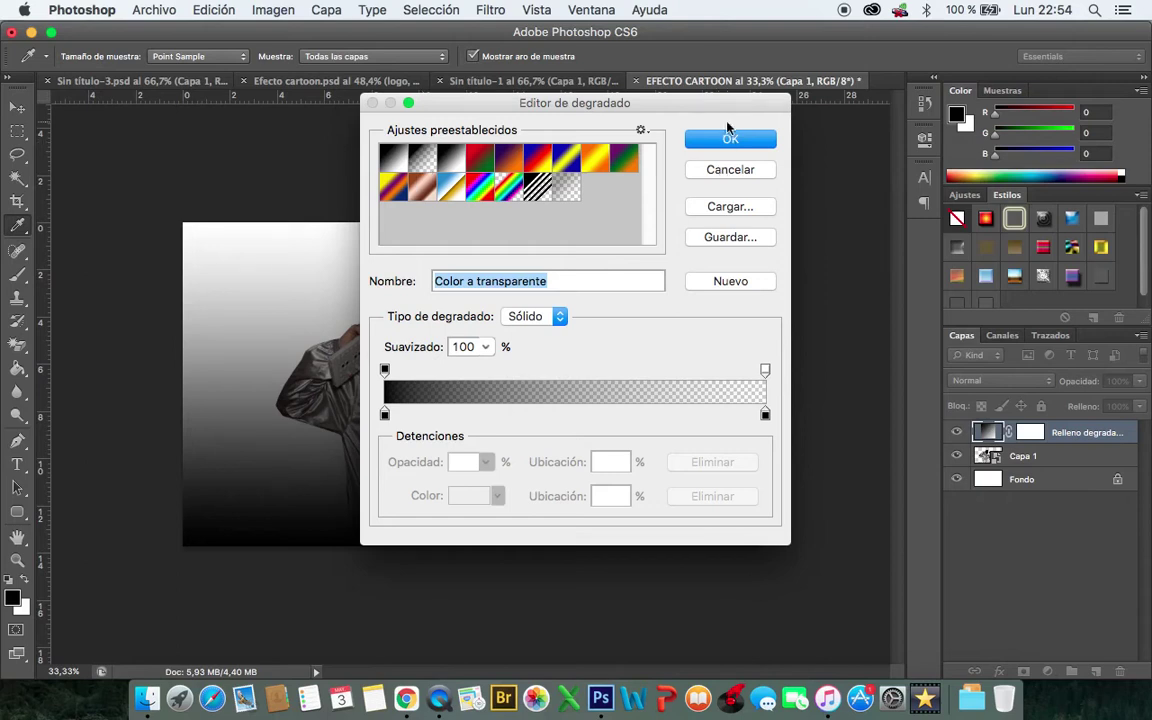
Set the gradient's left stop to dark teal #004152 and accept the teal-to-transparent gradient
{"action": "left_click", "coordinate": [385, 414]}
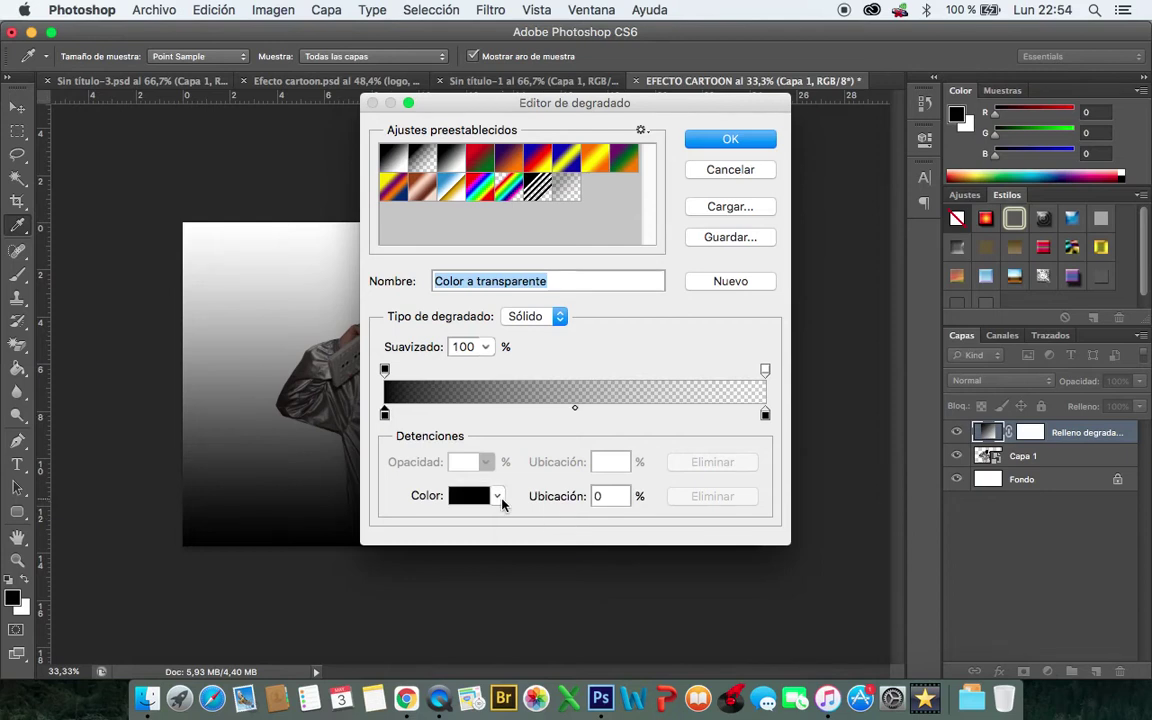
{"action": "left_click", "coordinate": [497, 496]}
{"action": "left_click", "coordinate": [473, 498]}
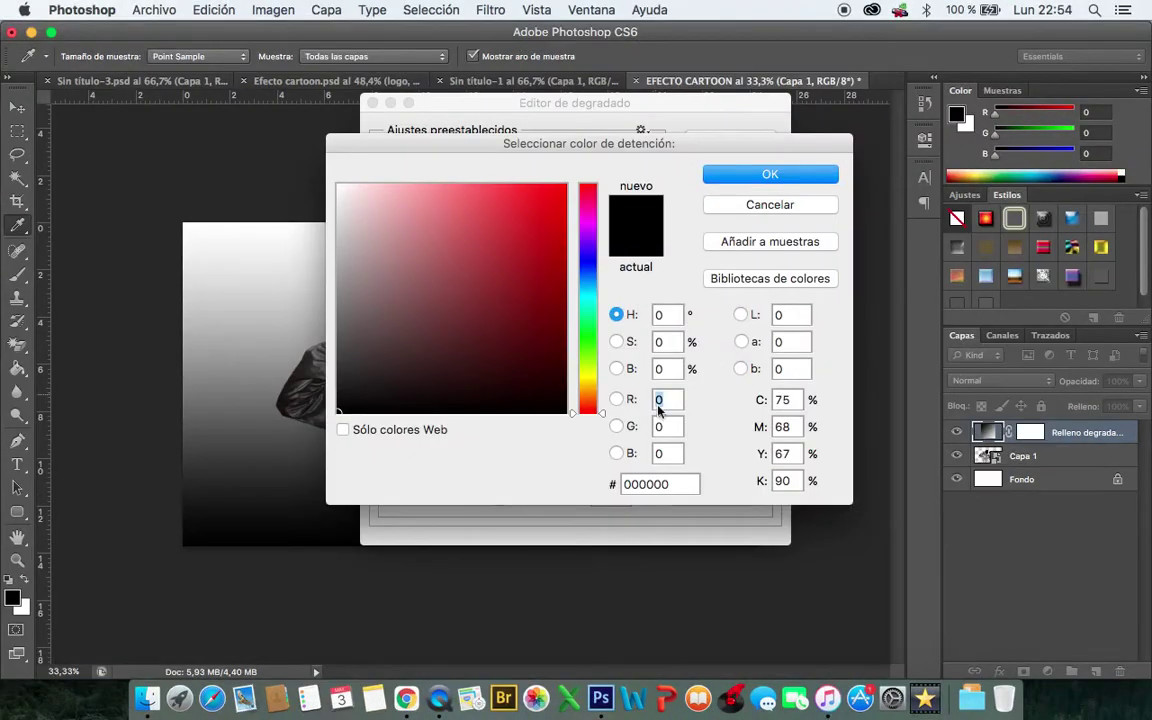
{"action": "left_click", "coordinate": [652, 482]}
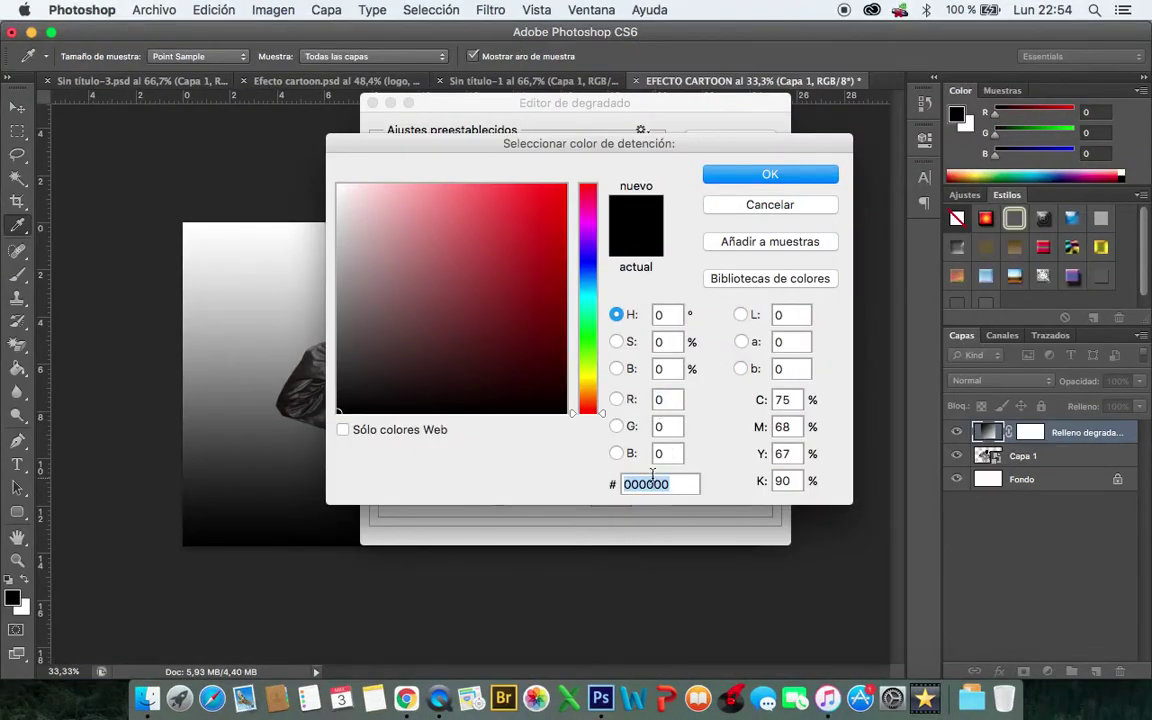
{"action": "type", "text": "00"}
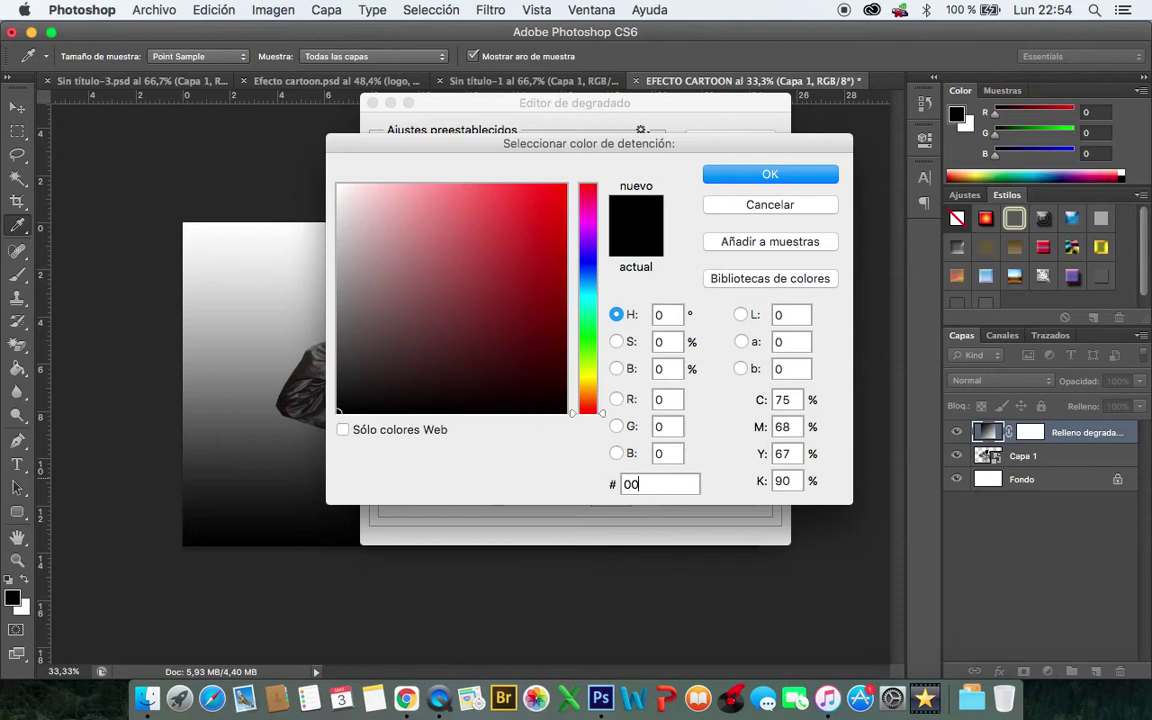
{"action": "type", "text": "41"}
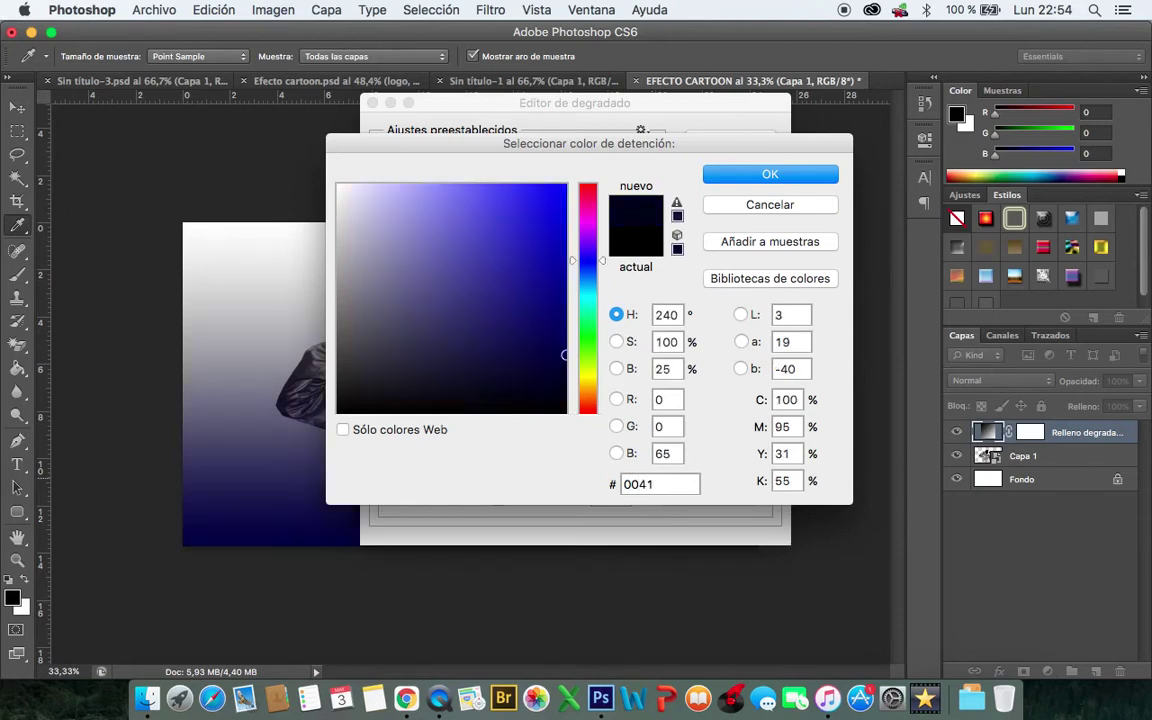
{"action": "type", "text": "52"}
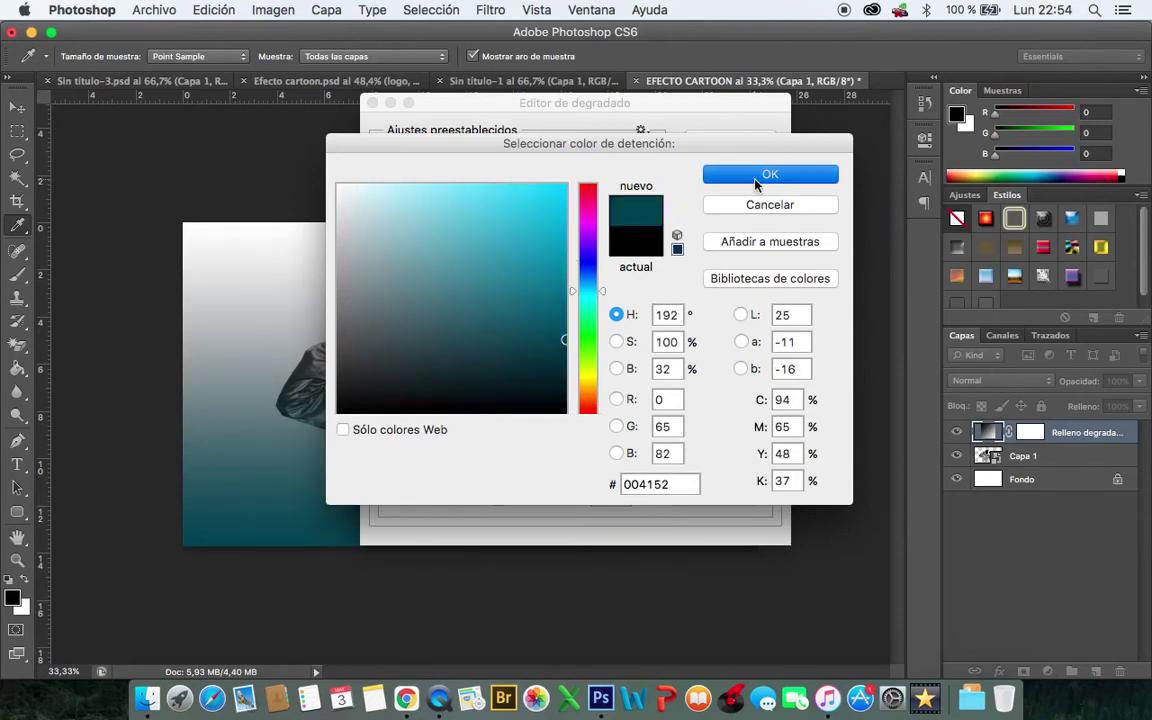
{"action": "left_click", "coordinate": [762, 176]}
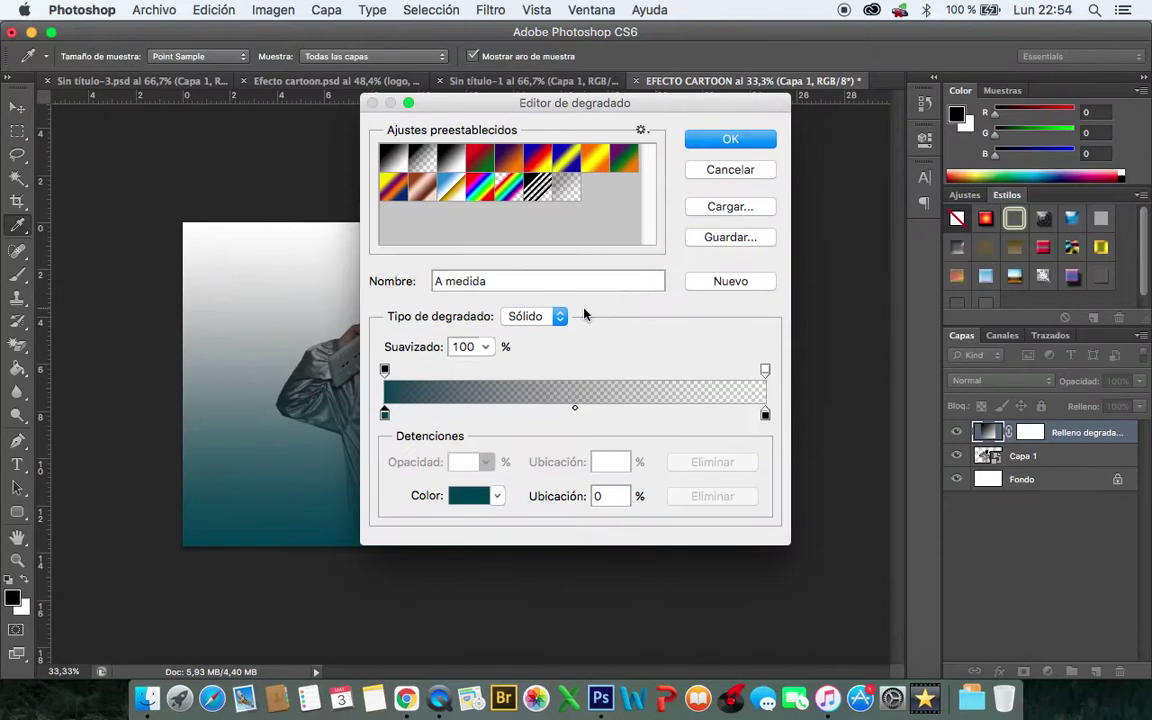
{"action": "left_click", "coordinate": [712, 145]}
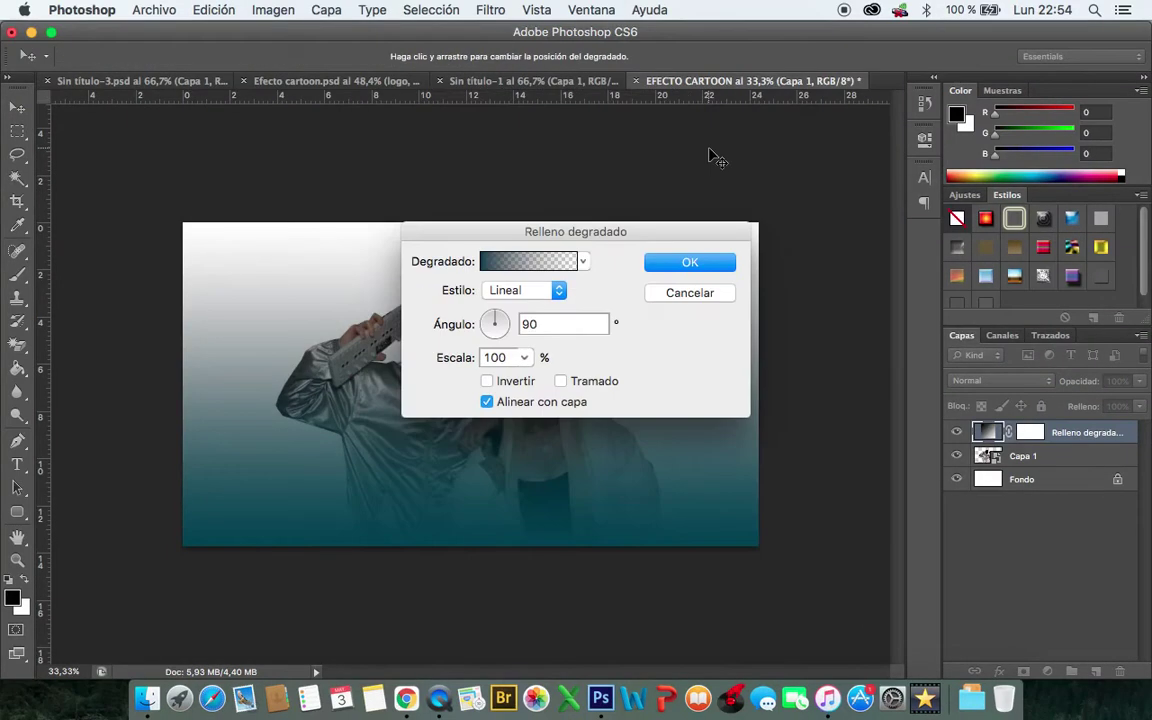
Set the gradient fill to Radial style, 25° angle, 110% scale, reversed, and apply it
{"action": "left_click", "coordinate": [558, 290]}
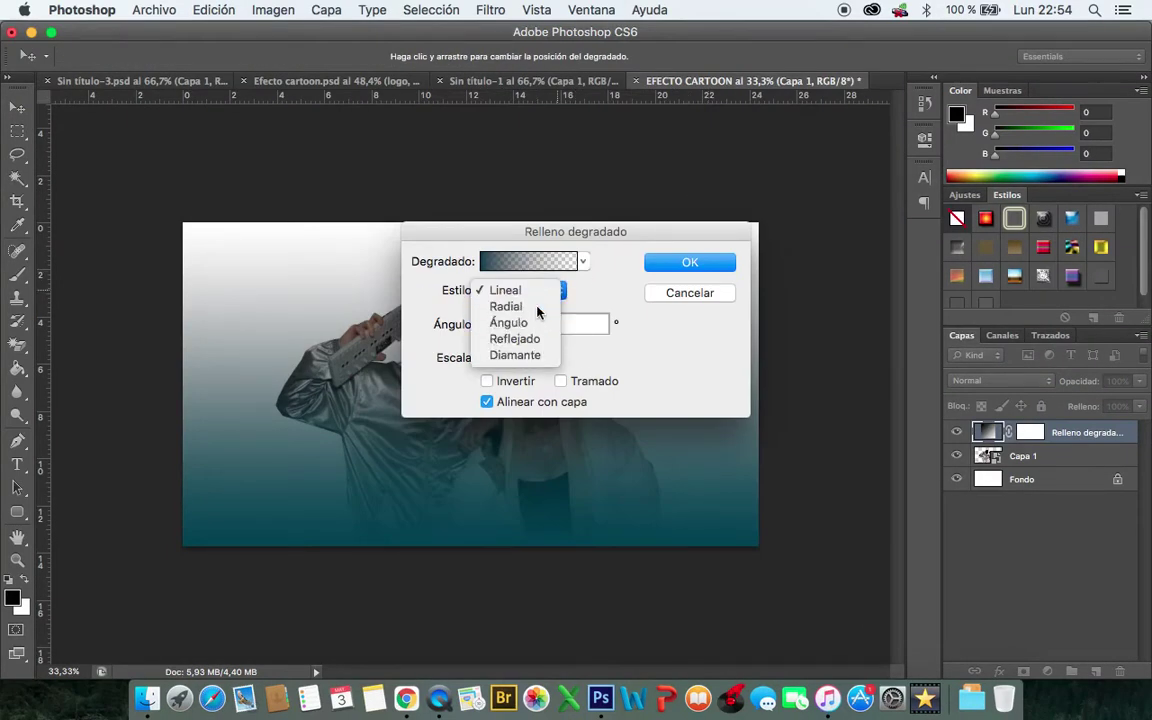
{"action": "left_click", "coordinate": [495, 303]}
{"action": "double_click", "coordinate": [560, 324]}
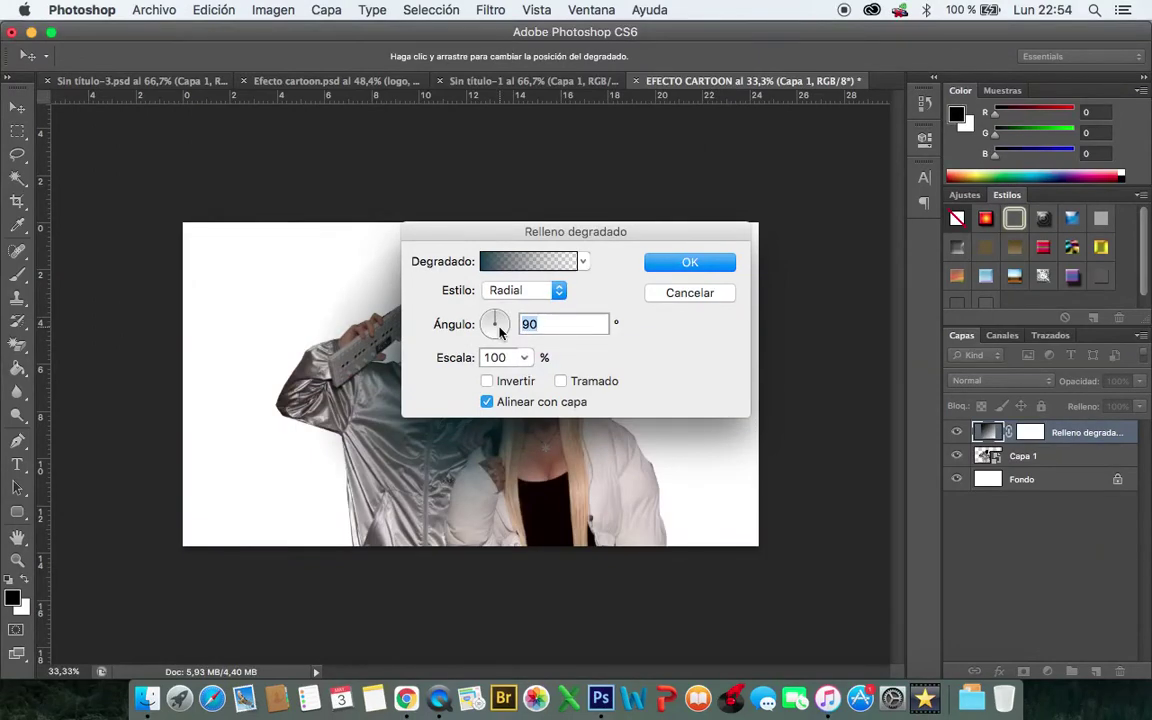
{"action": "type", "text": "10"}
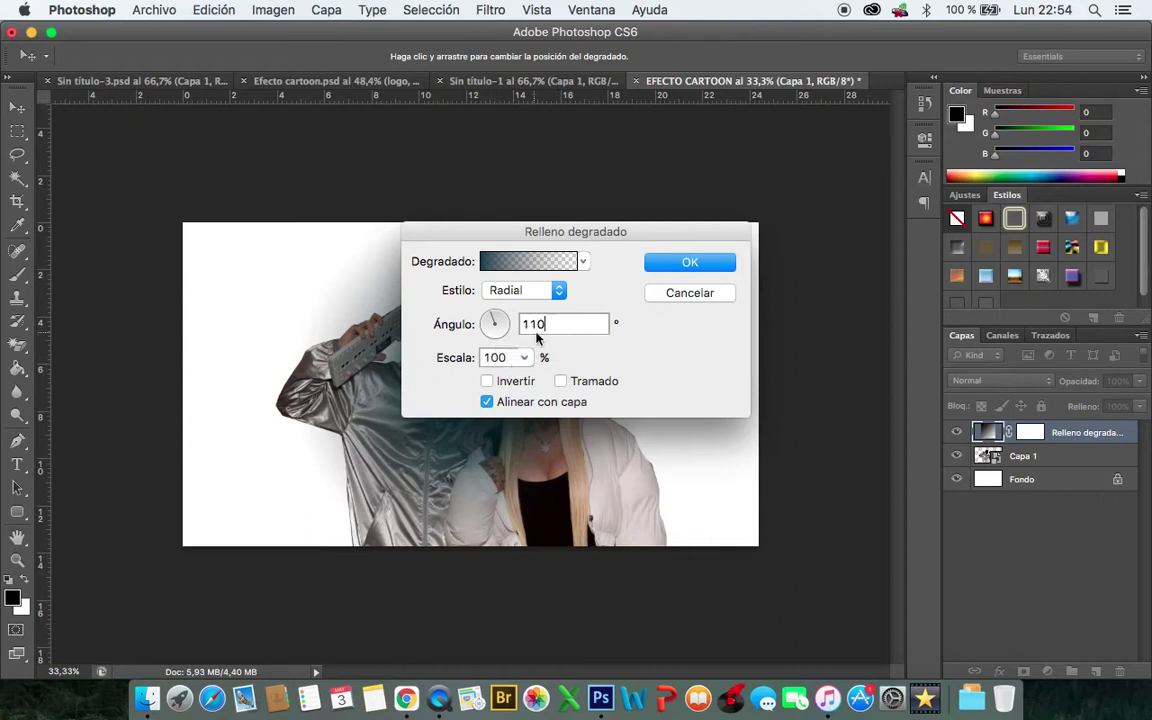
{"action": "double_click", "coordinate": [535, 325]}
{"action": "type", "text": "25"}
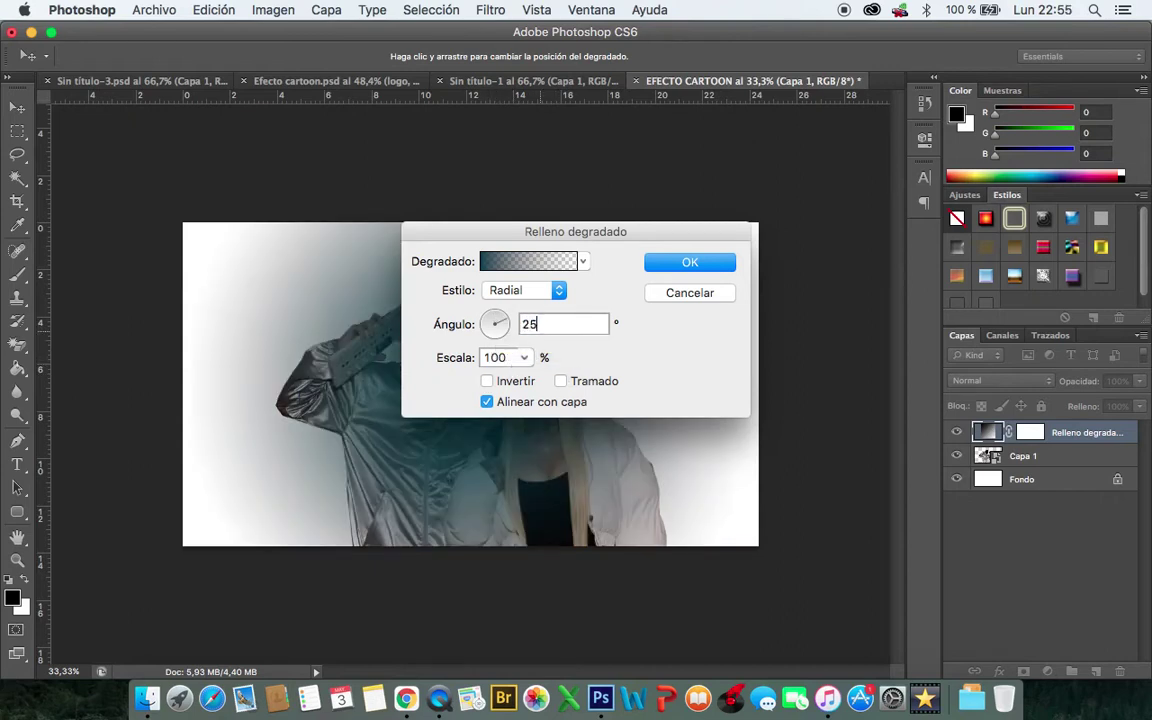
{"action": "key", "text": "Tab"}
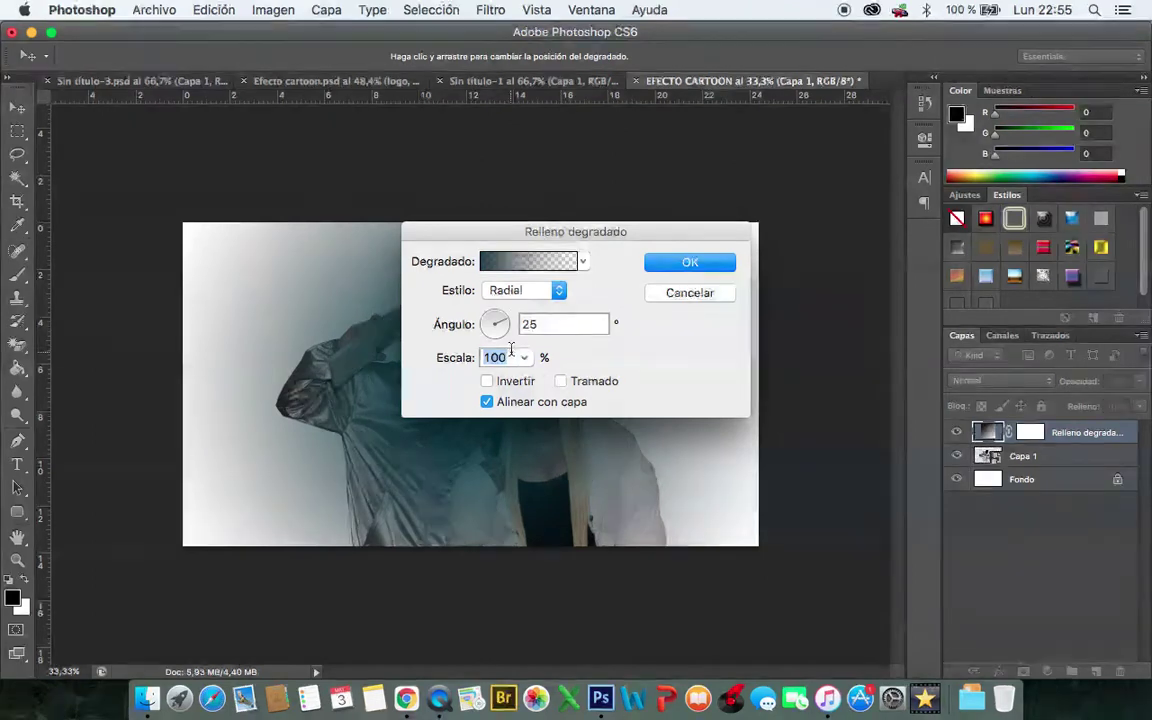
{"action": "type", "text": "110"}
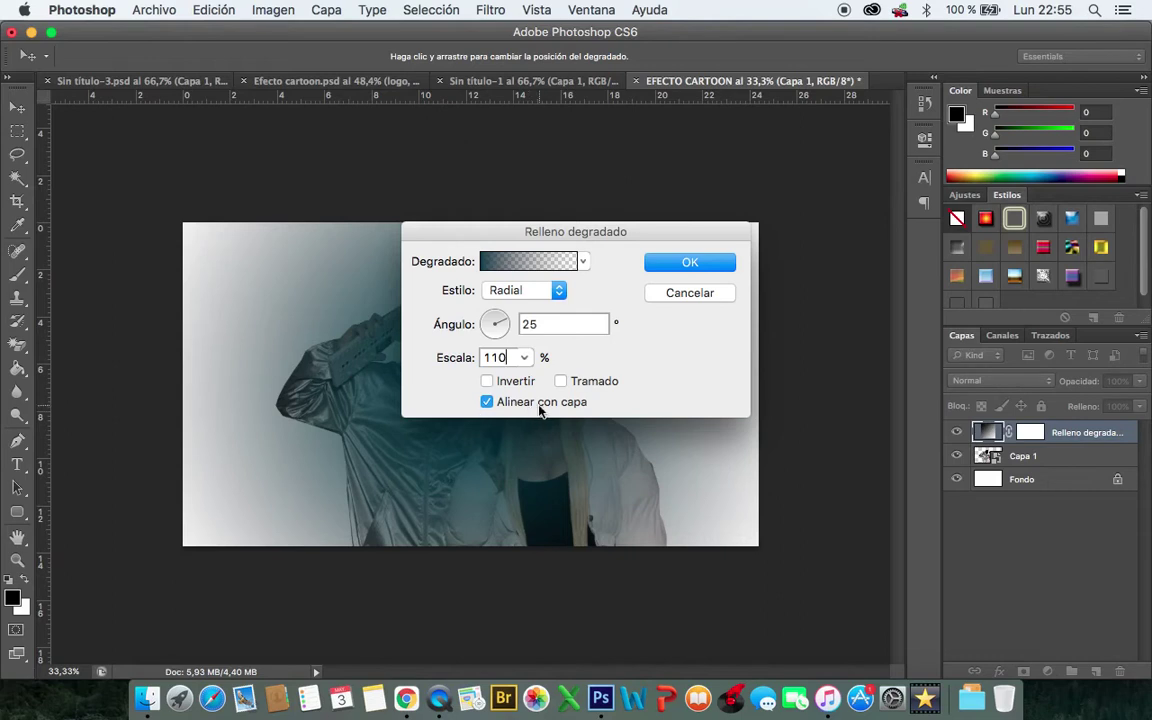
{"action": "left_click", "coordinate": [500, 382]}
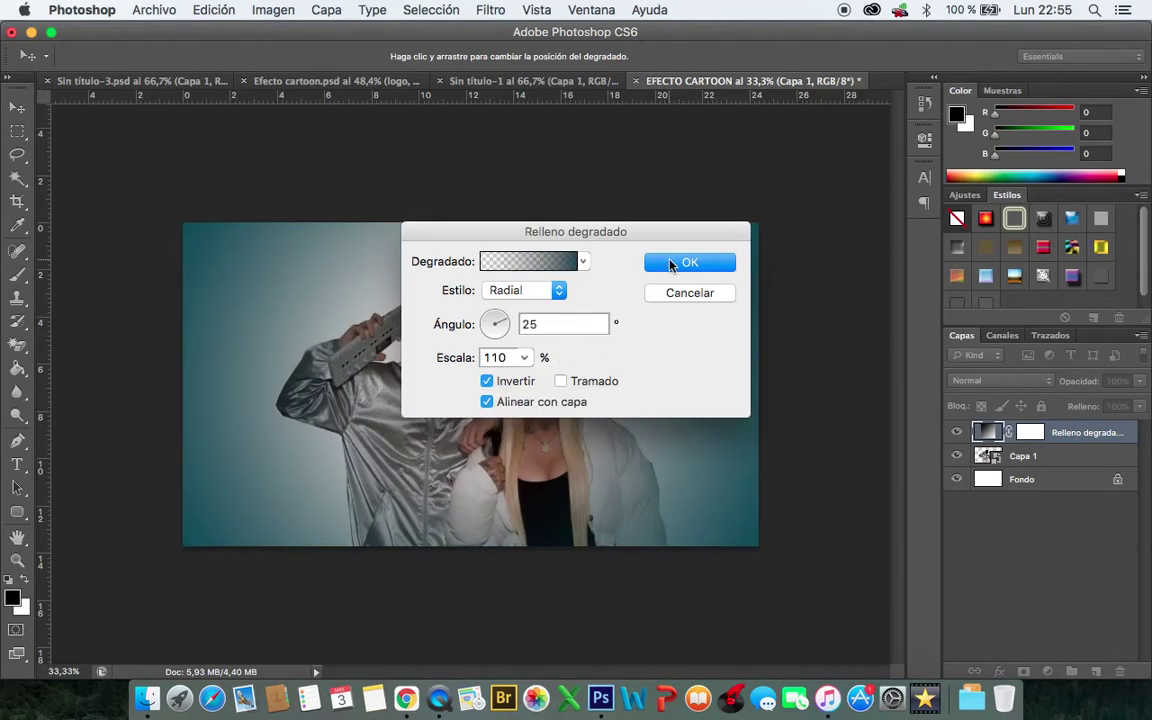
{"action": "left_click", "coordinate": [675, 265]}
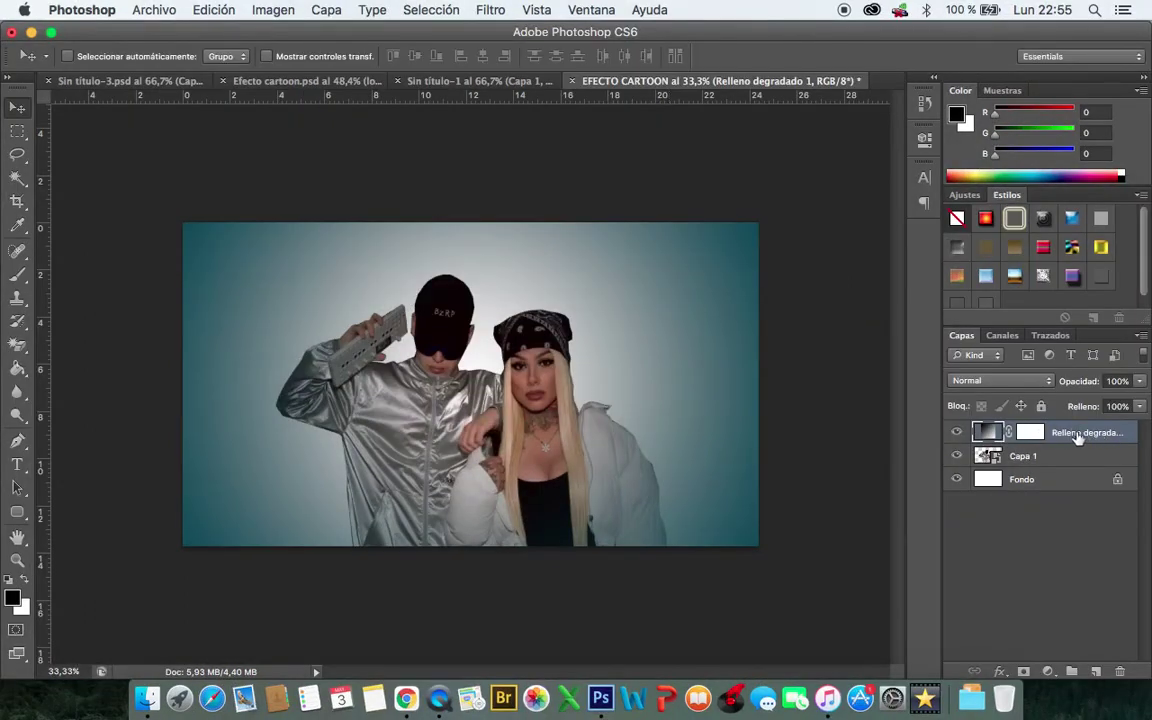
Move the gradient fill layer below Capa 1 in the Layers panel
{"action": "left_click_drag", "start_coordinate": [1072, 432], "coordinate": [1073, 466]}
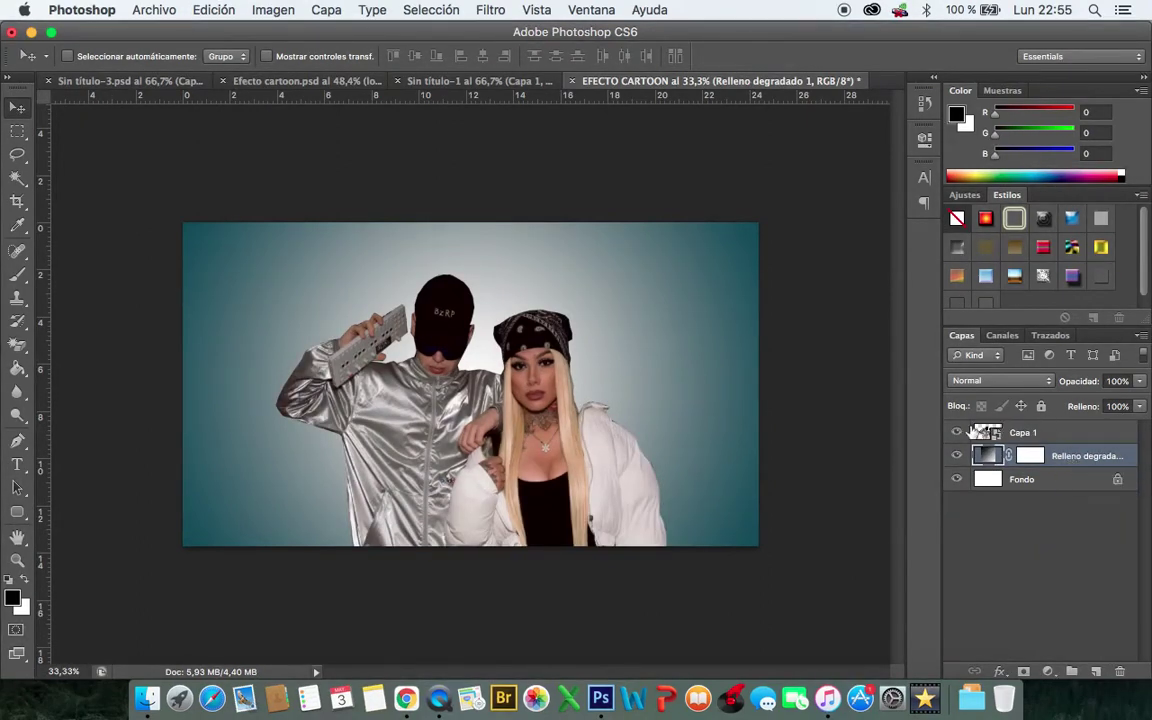
{"action": "key", "text": "super+Tab"}
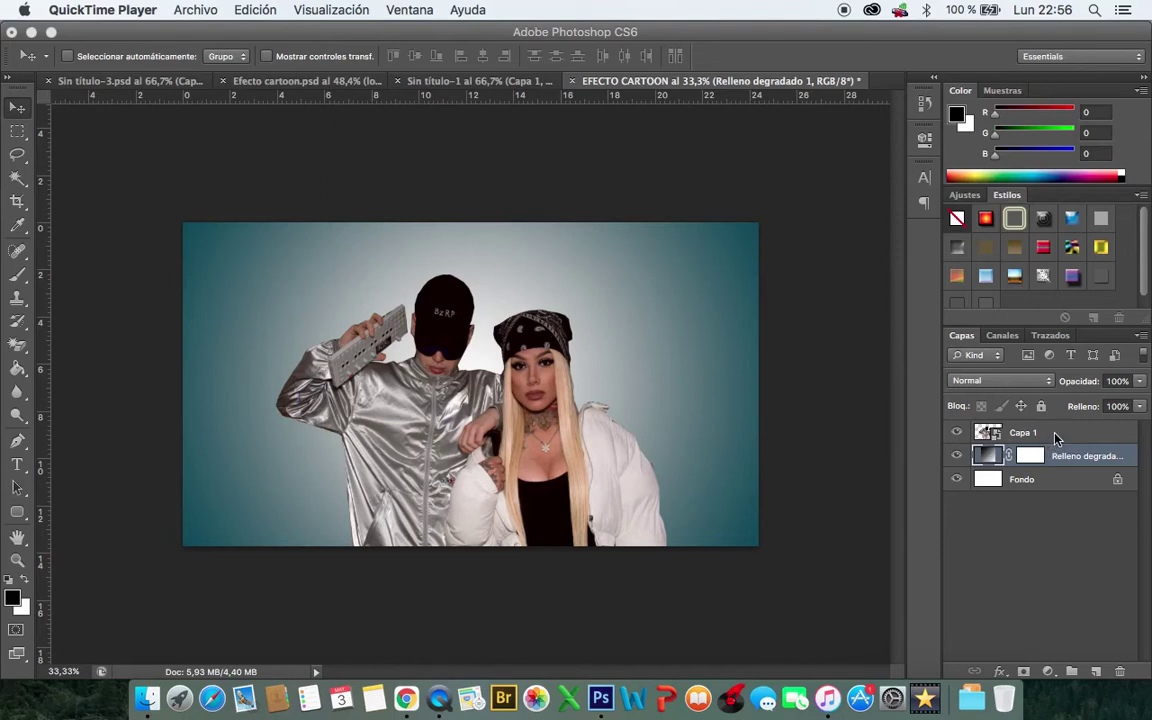
{"action": "key", "text": "super+Tab"}
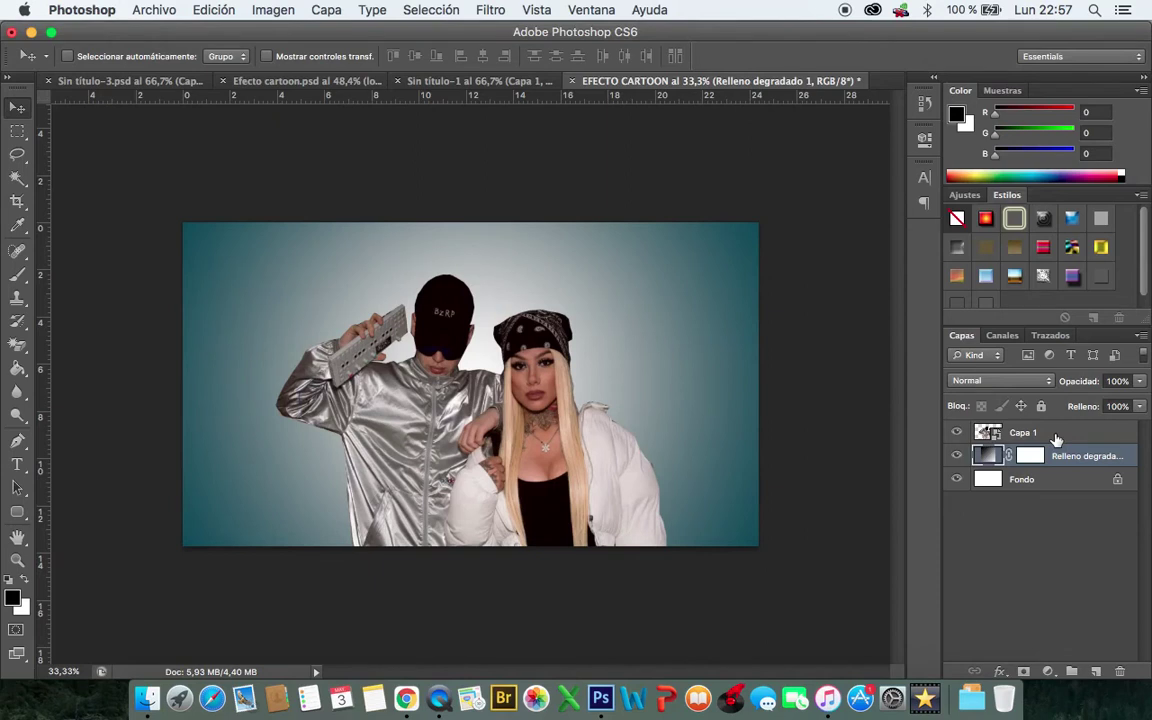
Select Capa 1, the gradient fill and Fondo layers together and bring up their layer options
{"action": "left_click", "coordinate": [1020, 432]}
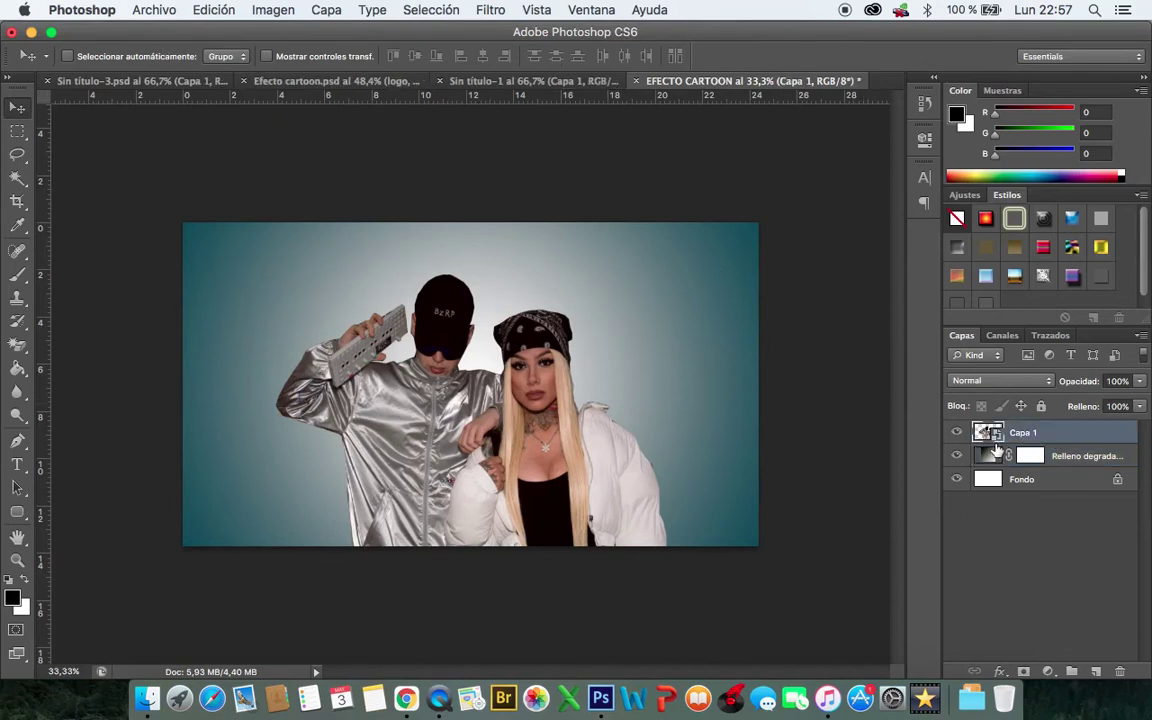
{"action": "left_click", "coordinate": [1036, 456], "text": "shift"}
{"action": "left_click", "coordinate": [1036, 456], "text": "shift"}
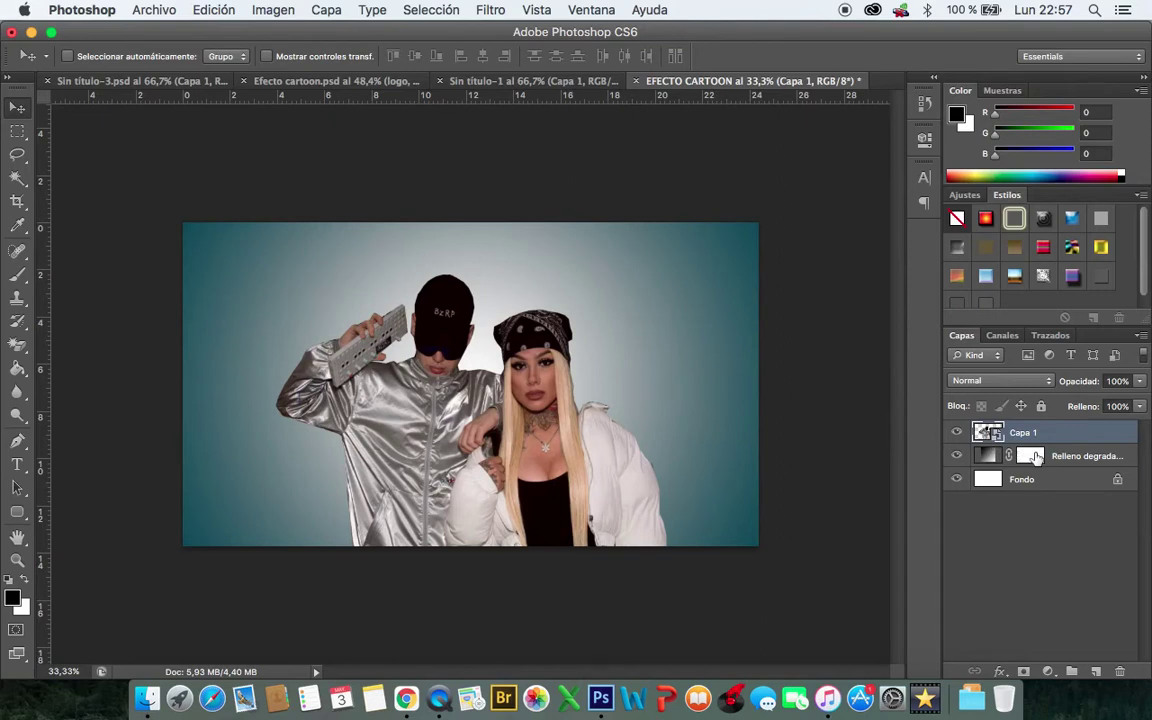
{"action": "left_click", "coordinate": [1088, 462], "text": "shift"}
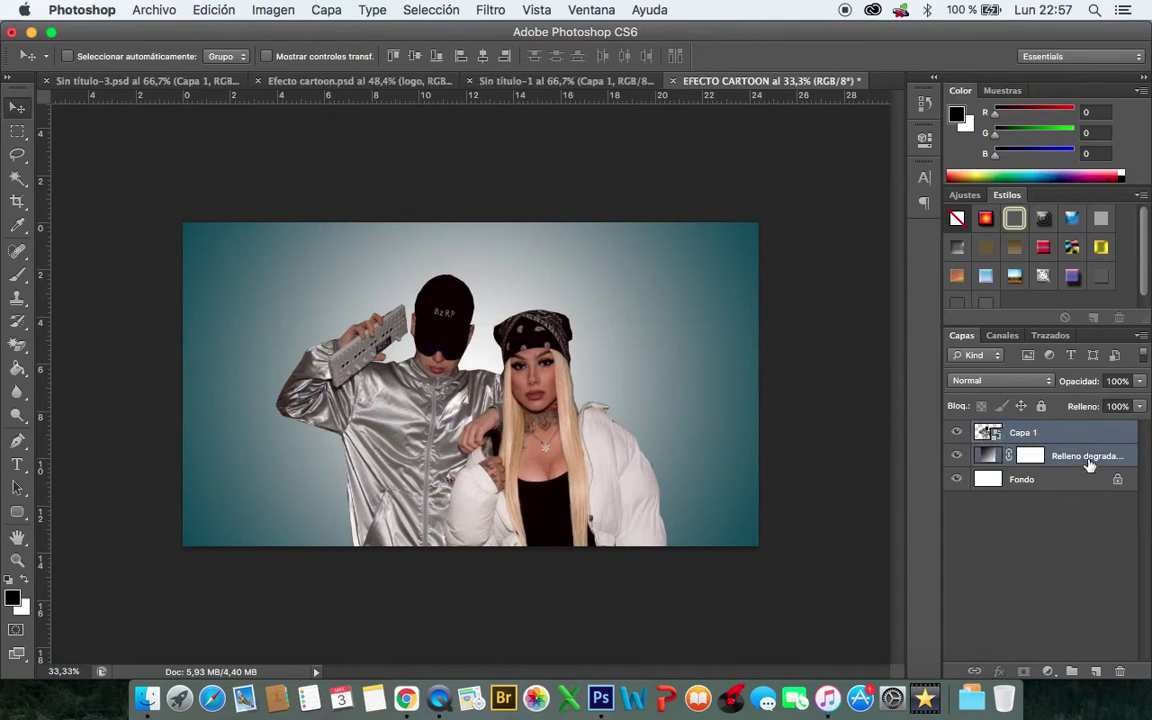
{"action": "left_click", "coordinate": [1080, 481], "text": "shift"}
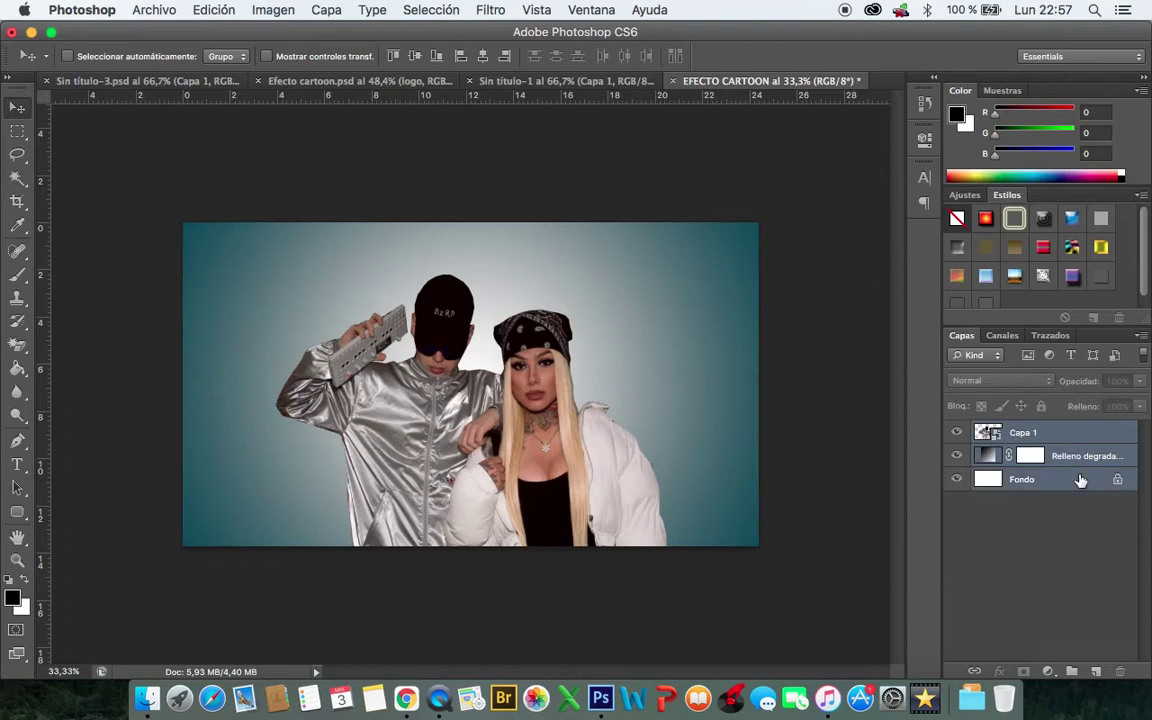
{"action": "right_click", "coordinate": [1080, 481]}
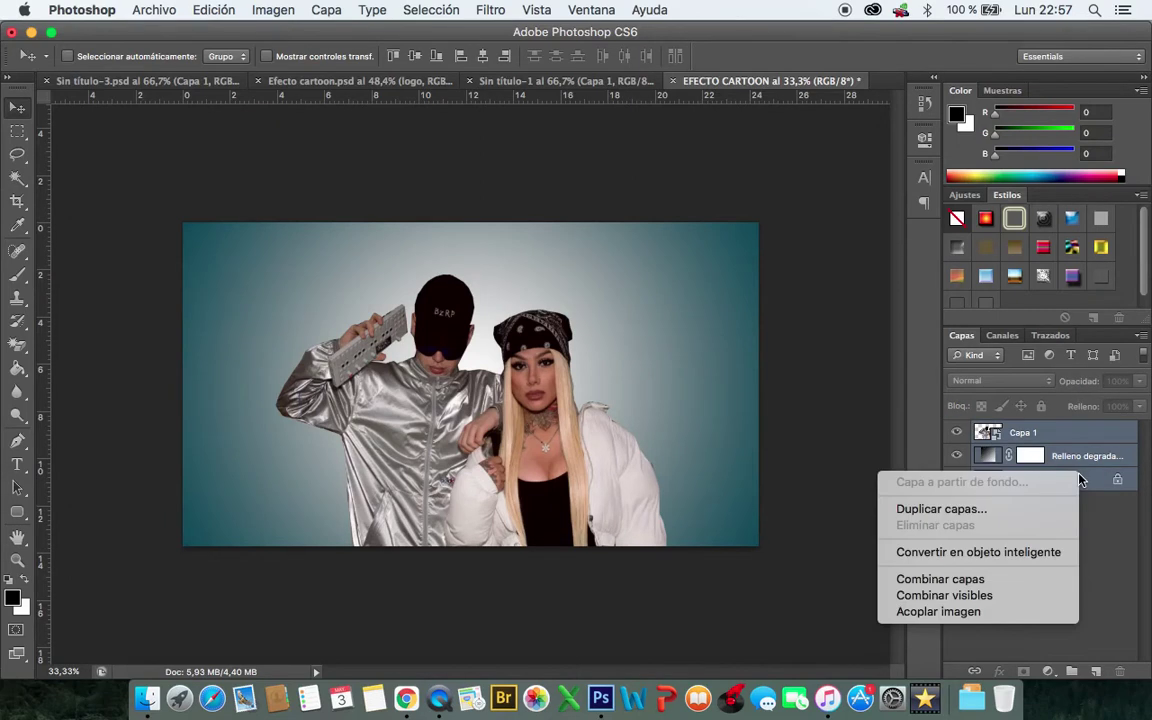
Convert the three selected layers into one smart object and rename it ORIGINAL
{"action": "left_click", "coordinate": [1062, 553]}
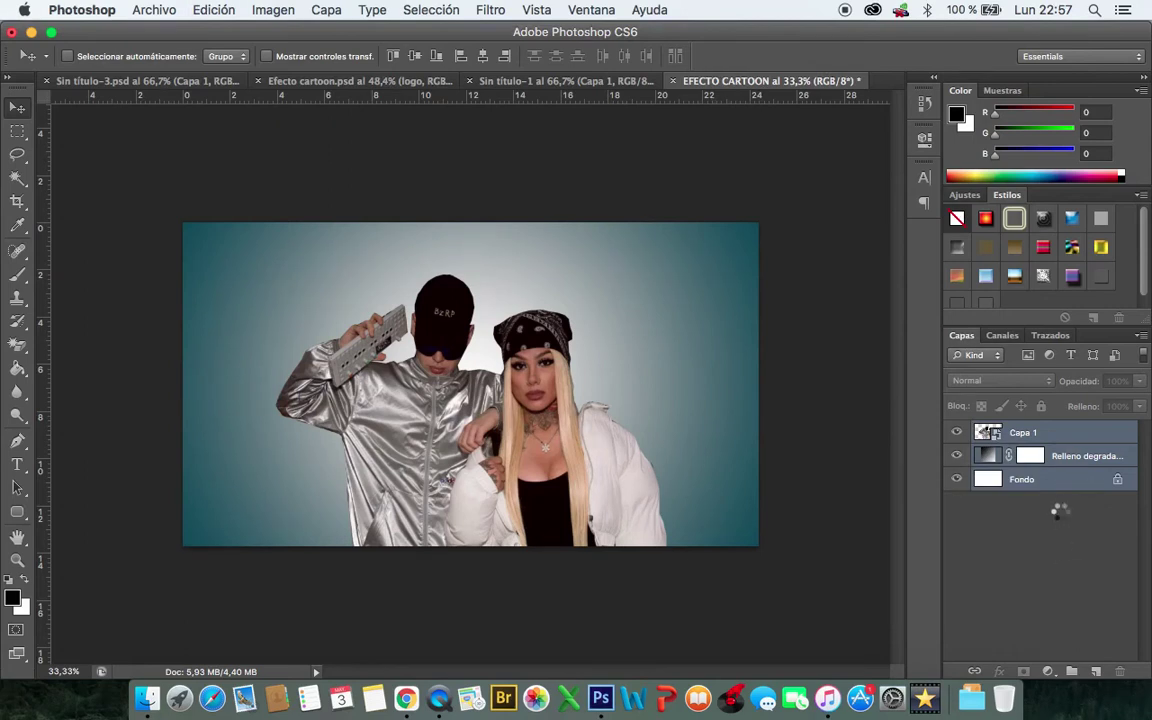
{"action": "double_click", "coordinate": [1029, 434]}
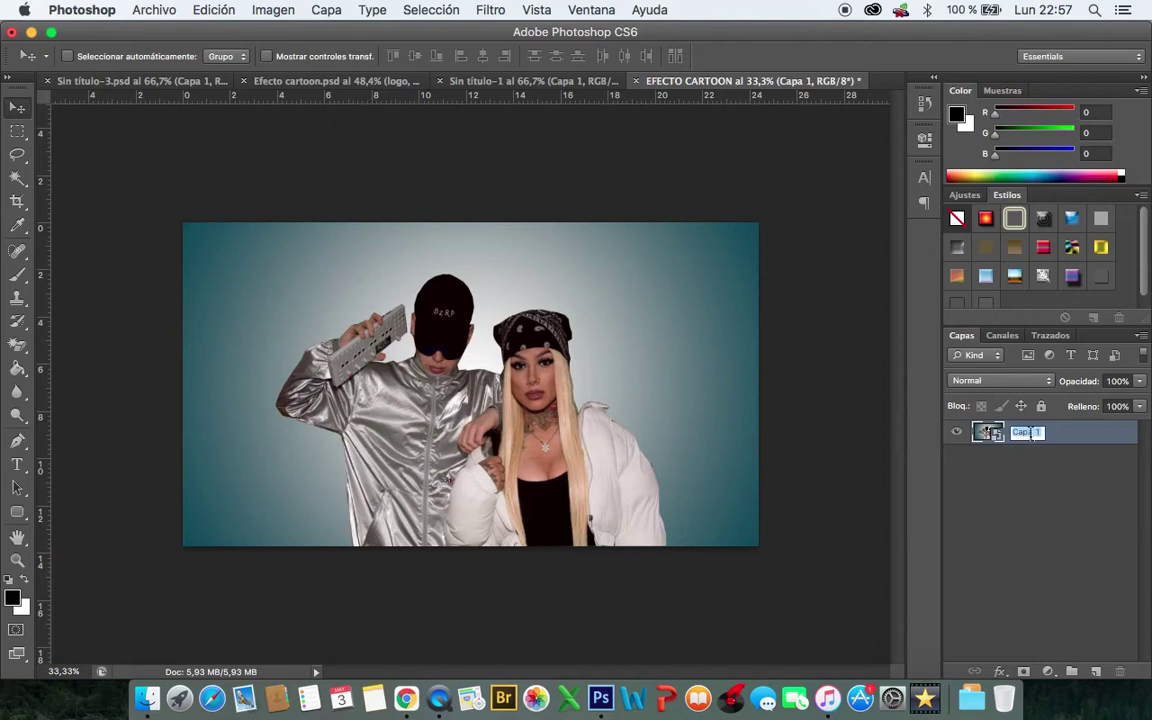
{"action": "type", "text": "ORIGI"}
{"action": "type", "text": "NAL"}
{"action": "key", "text": "Return"}
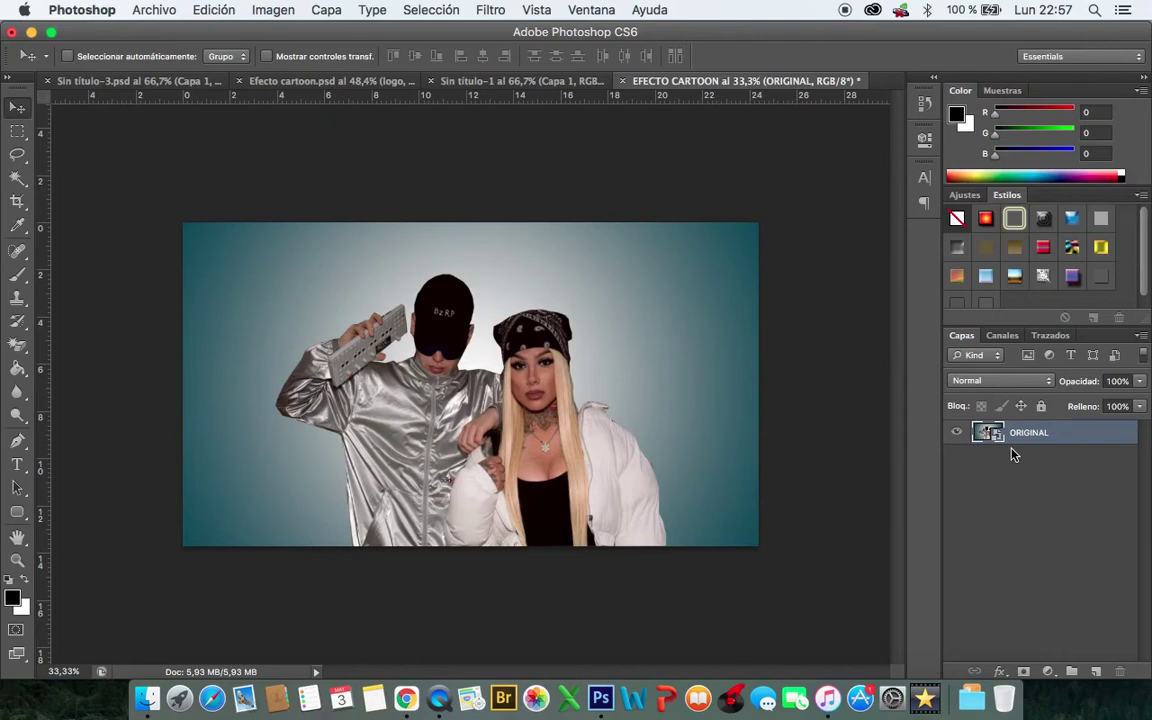
Duplicate ORIGINAL three times and rename the first copy EFECTO 1
{"action": "key", "text": "super+j"}
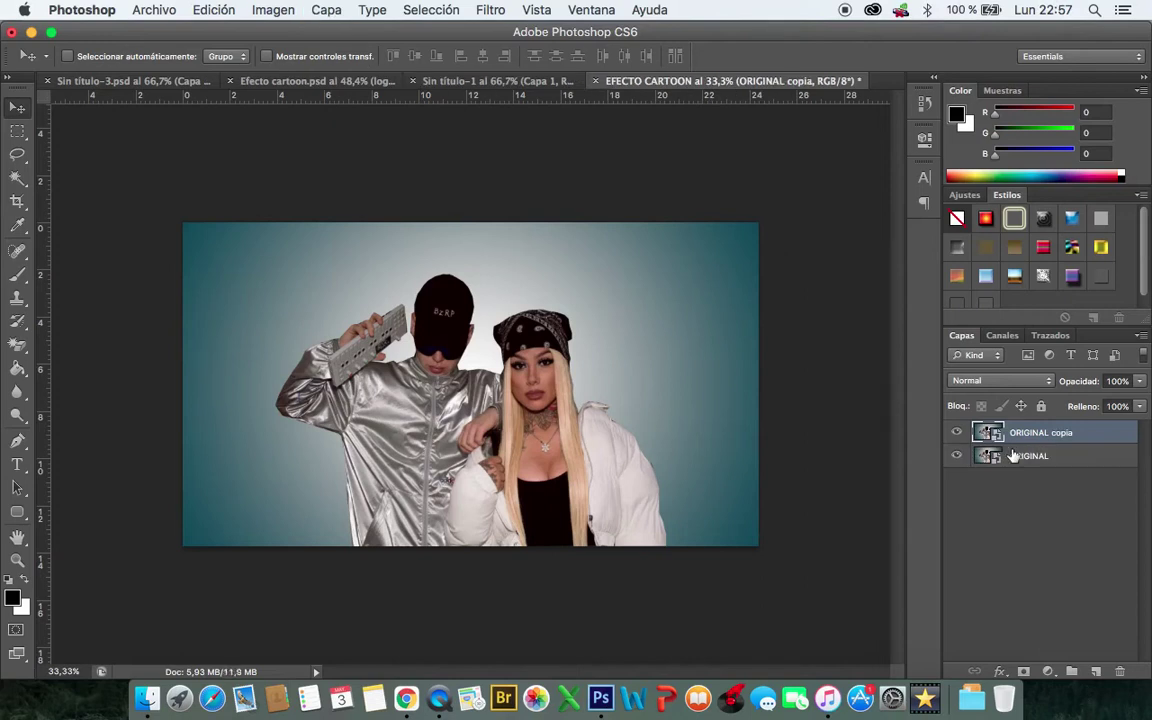
{"action": "key", "text": "super+j"}
{"action": "key", "text": "super+j"}
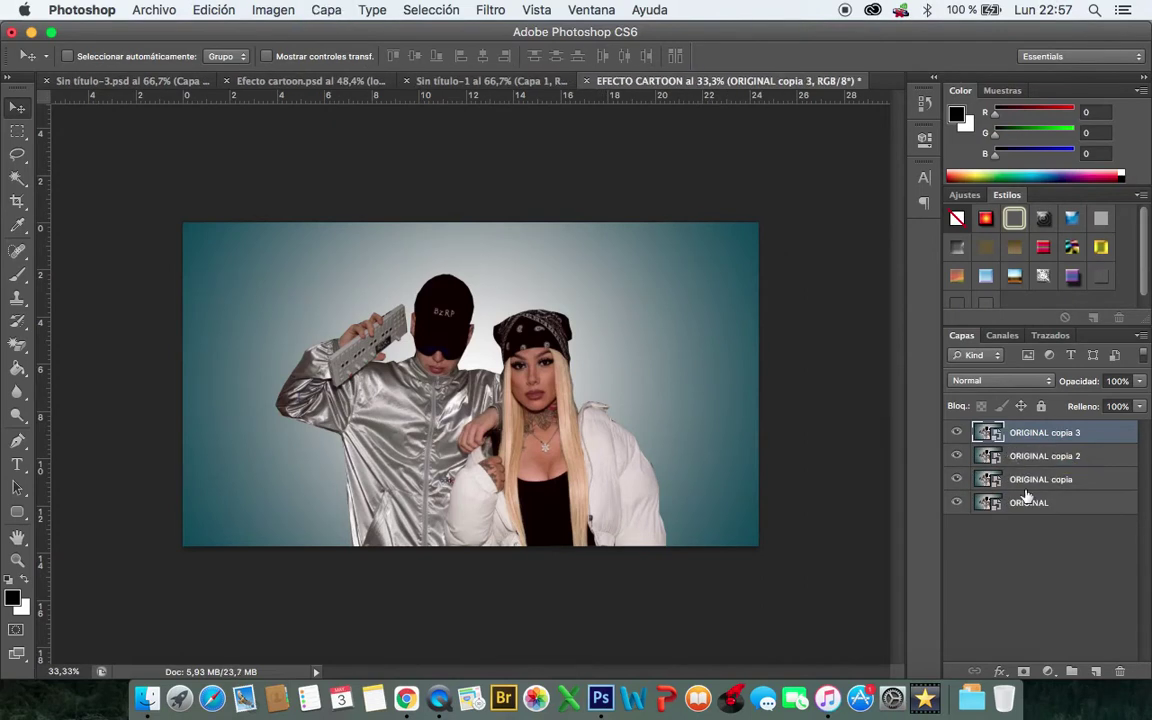
{"action": "left_click", "coordinate": [1031, 482]}
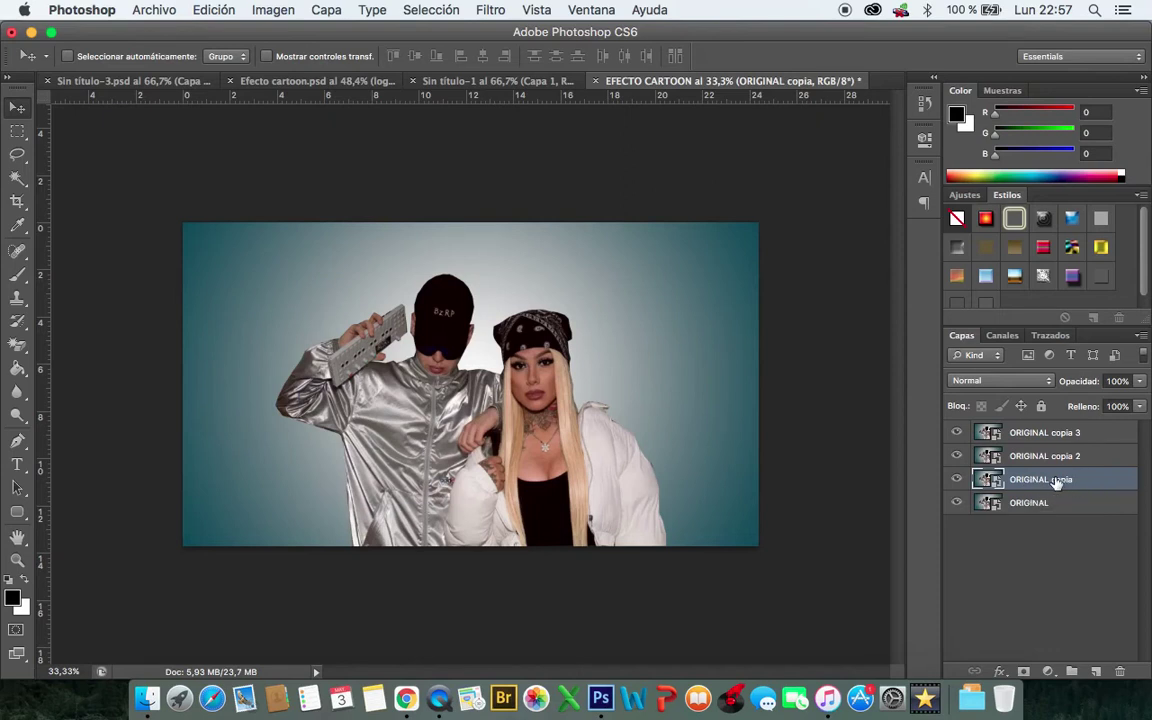
{"action": "double_click", "coordinate": [1035, 480]}
{"action": "type", "text": "EFECTO 1"}
{"action": "key", "text": "Return"}
Rename the other copies EFECTO 2 and LINEAS, hide both, and select EFECTO 1
{"action": "double_click", "coordinate": [1045, 456]}
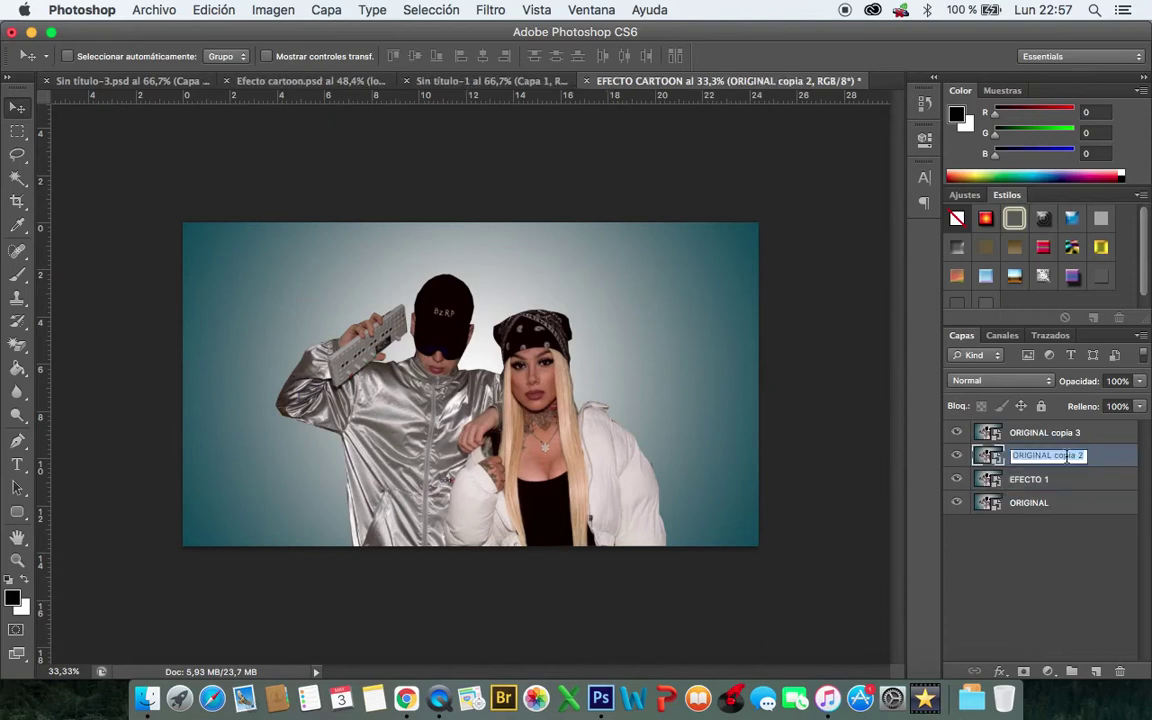
{"action": "type", "text": "EFECT"}
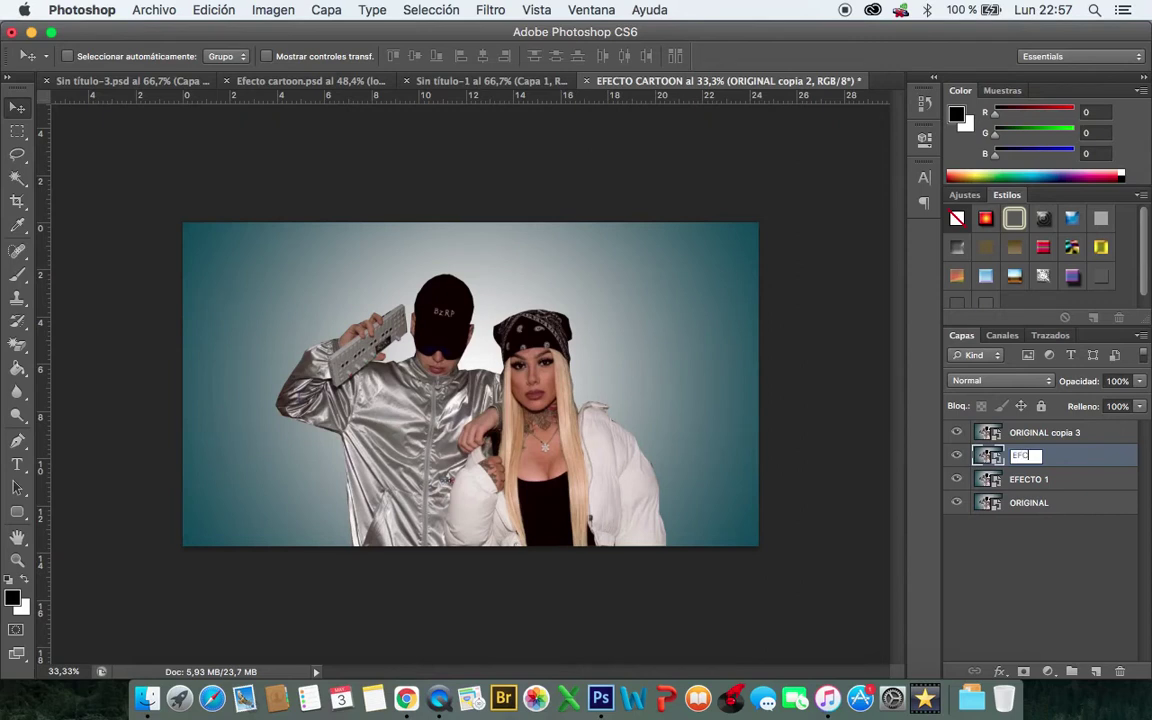
{"action": "type", "text": "O 2"}
{"action": "key", "text": "Return"}
{"action": "left_click", "coordinate": [1061, 436]}
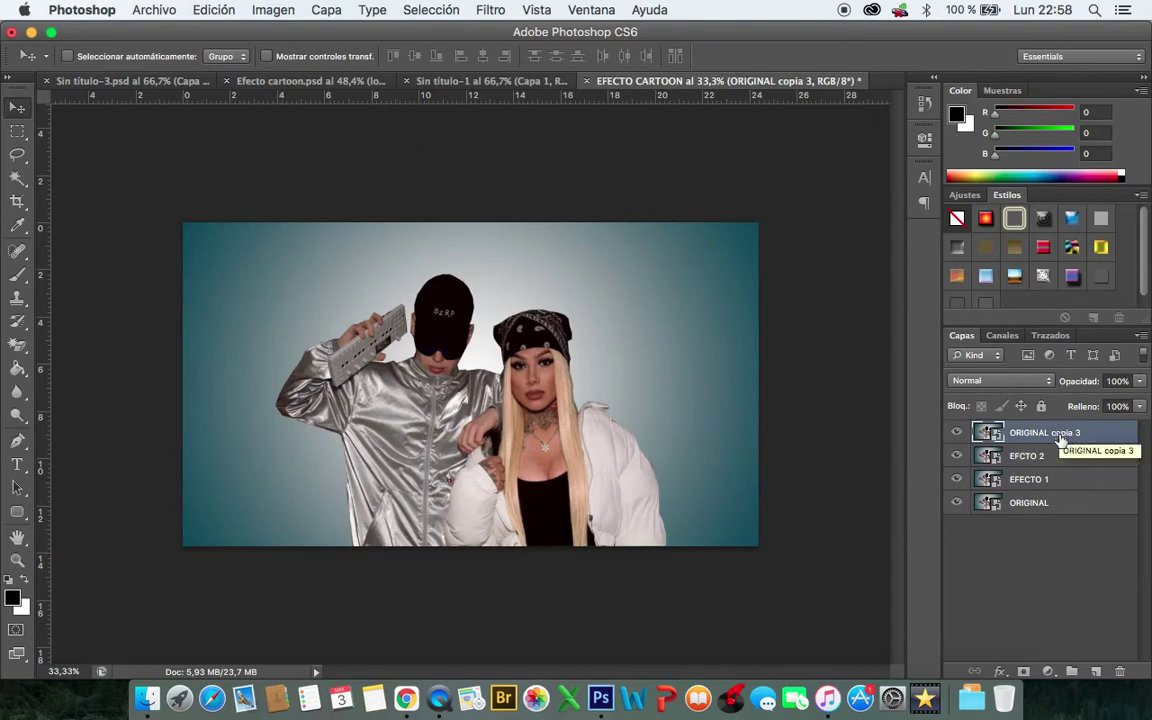
{"action": "double_click", "coordinate": [1060, 434]}
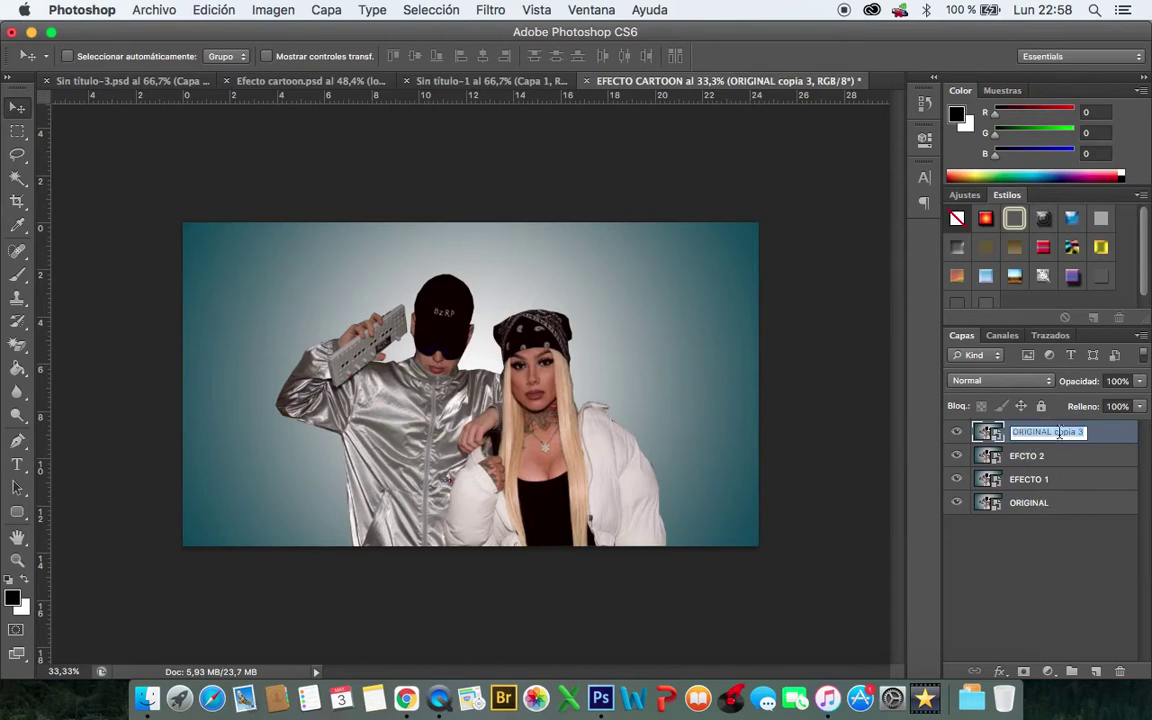
{"action": "type", "text": "LINEAS"}
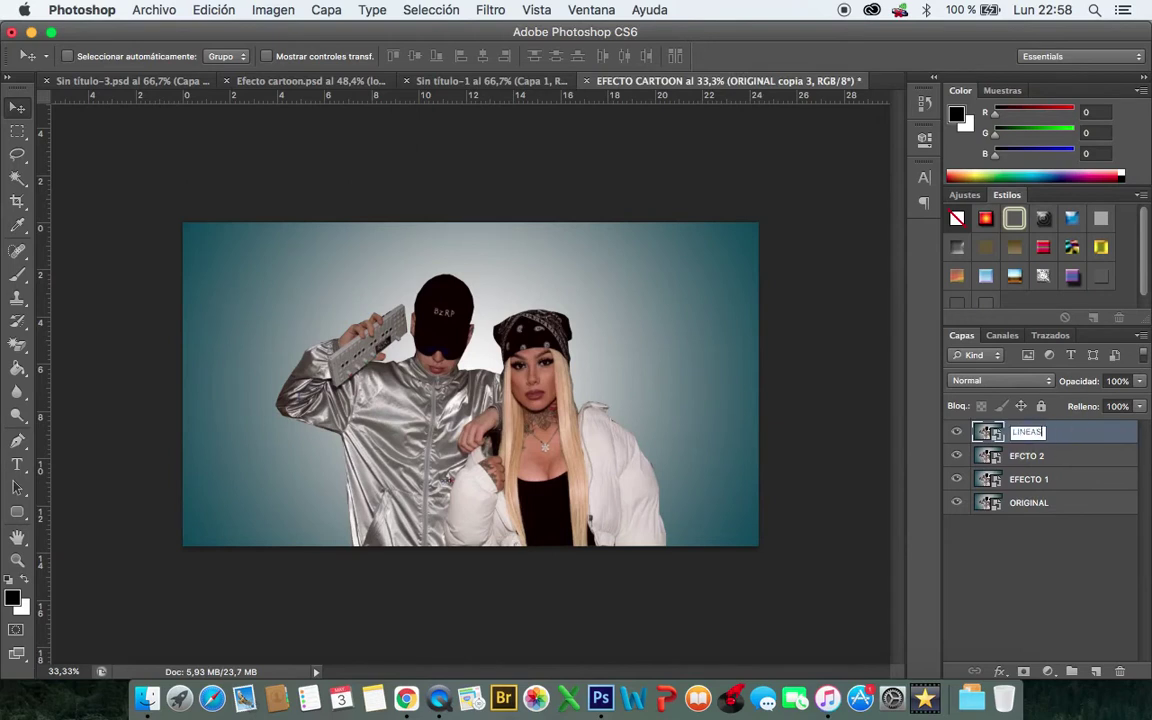
{"action": "key", "text": "Return"}
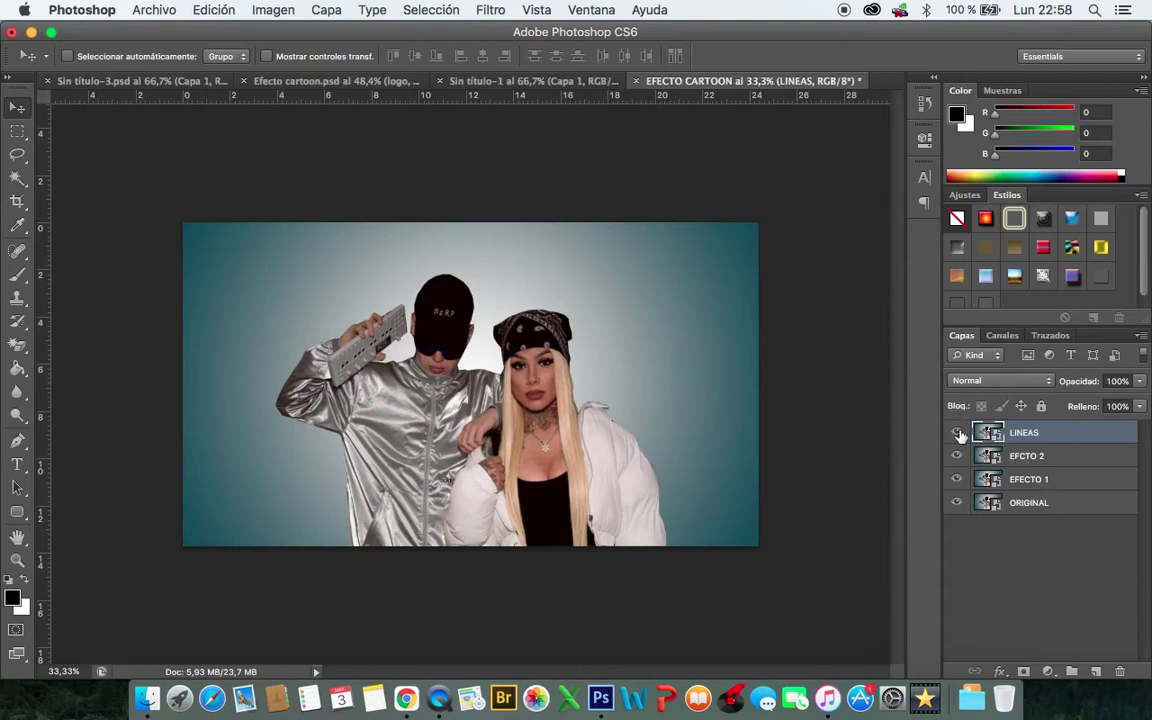
{"action": "left_click_drag", "start_coordinate": [957, 433], "coordinate": [957, 456]}
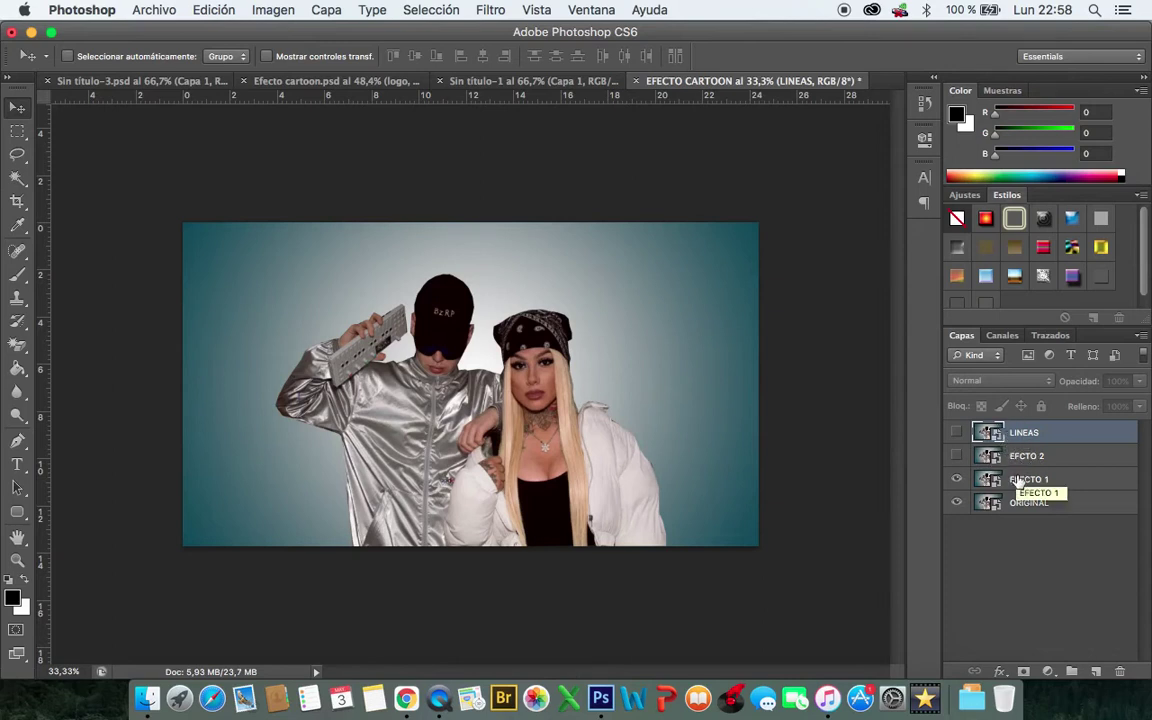
{"action": "left_click", "coordinate": [1019, 482]}
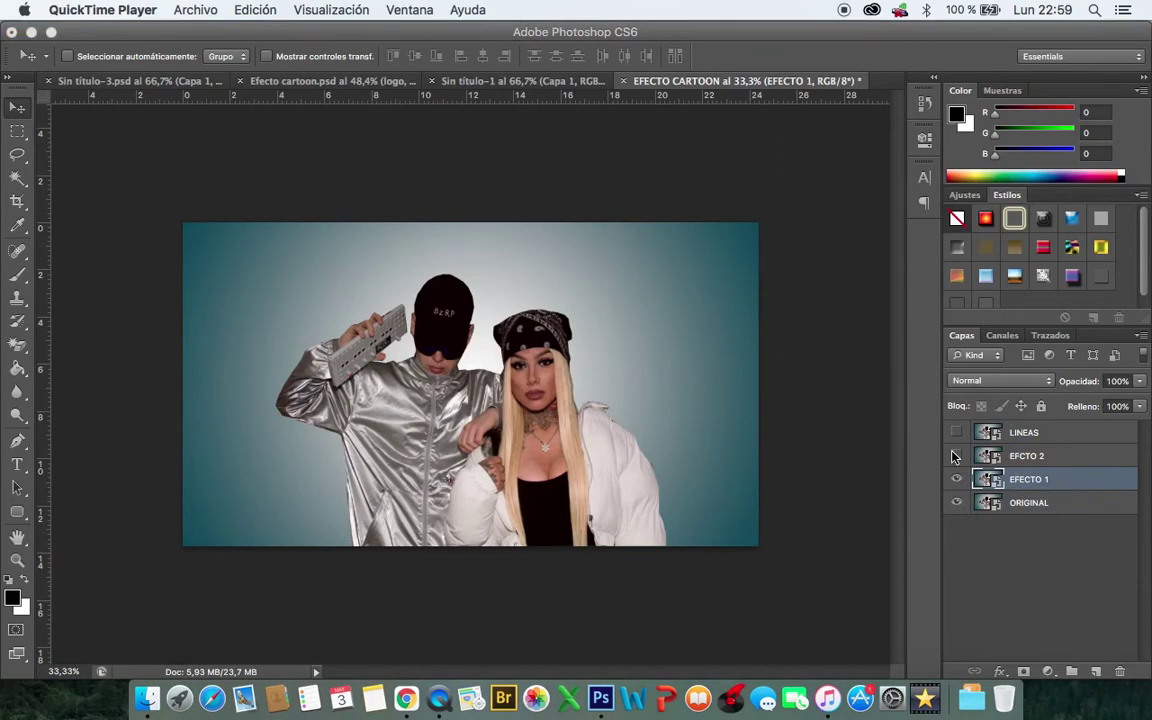
Choose Artístico > Bordes añadidos in the Filter Gallery for EFECTO 1
{"action": "left_click", "coordinate": [1019, 484]}
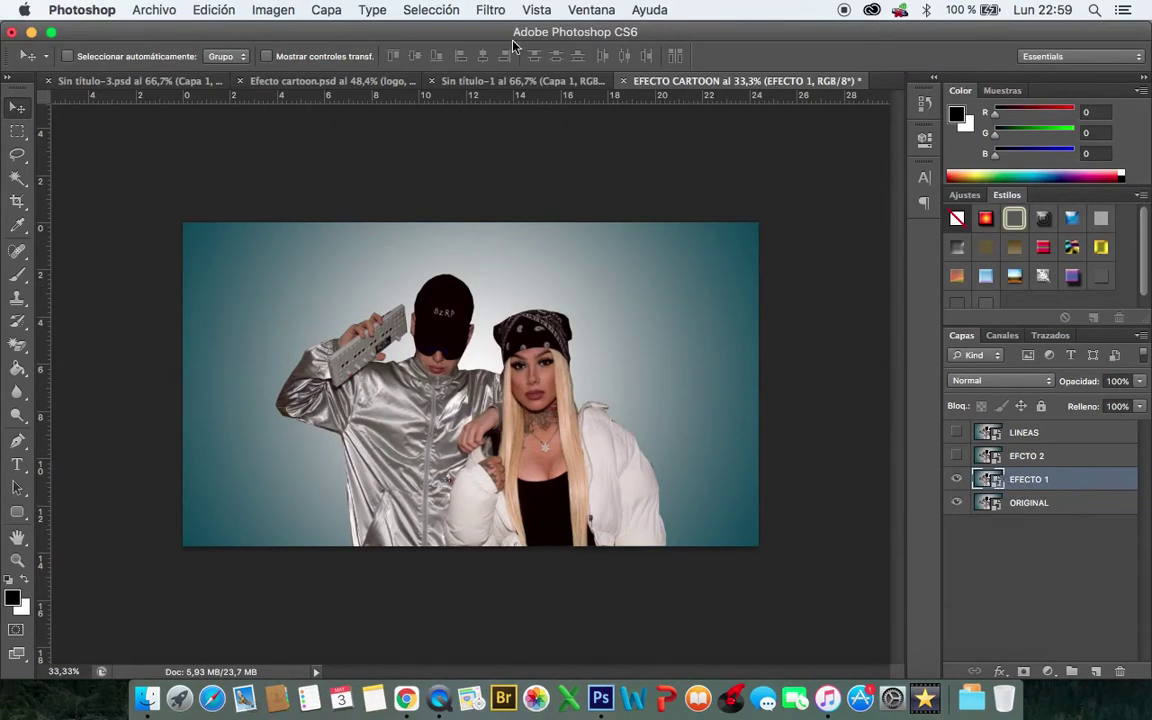
{"action": "left_click", "coordinate": [492, 10]}
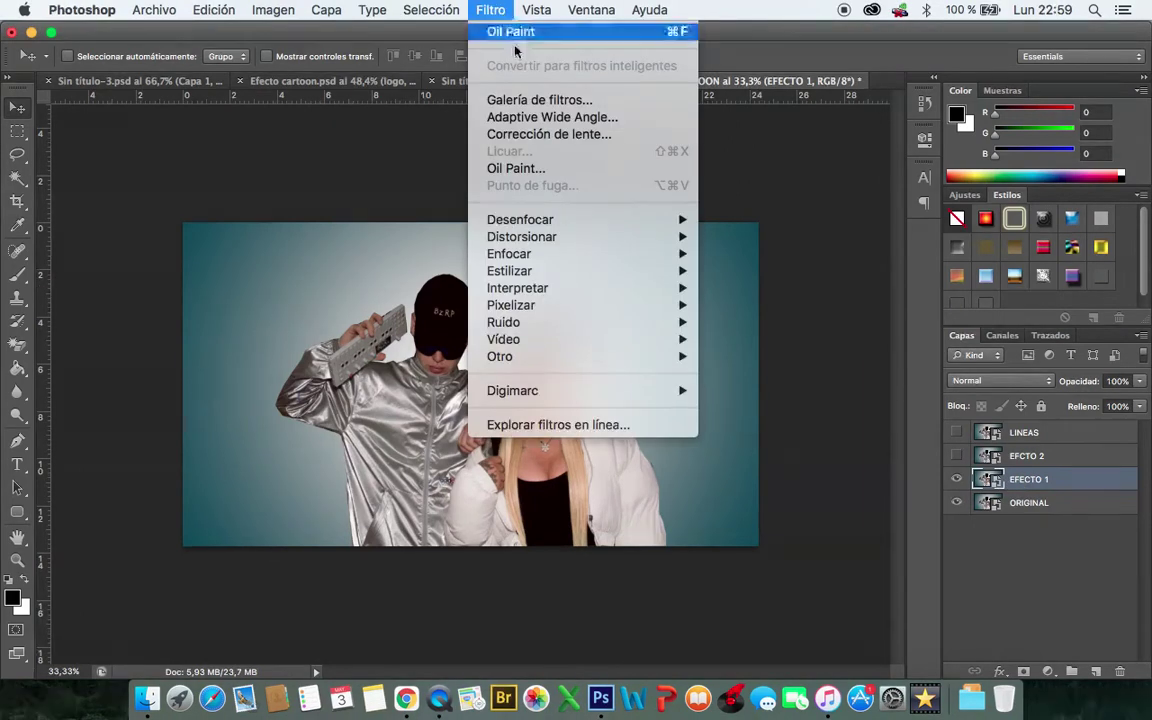
{"action": "left_click", "coordinate": [485, 100]}
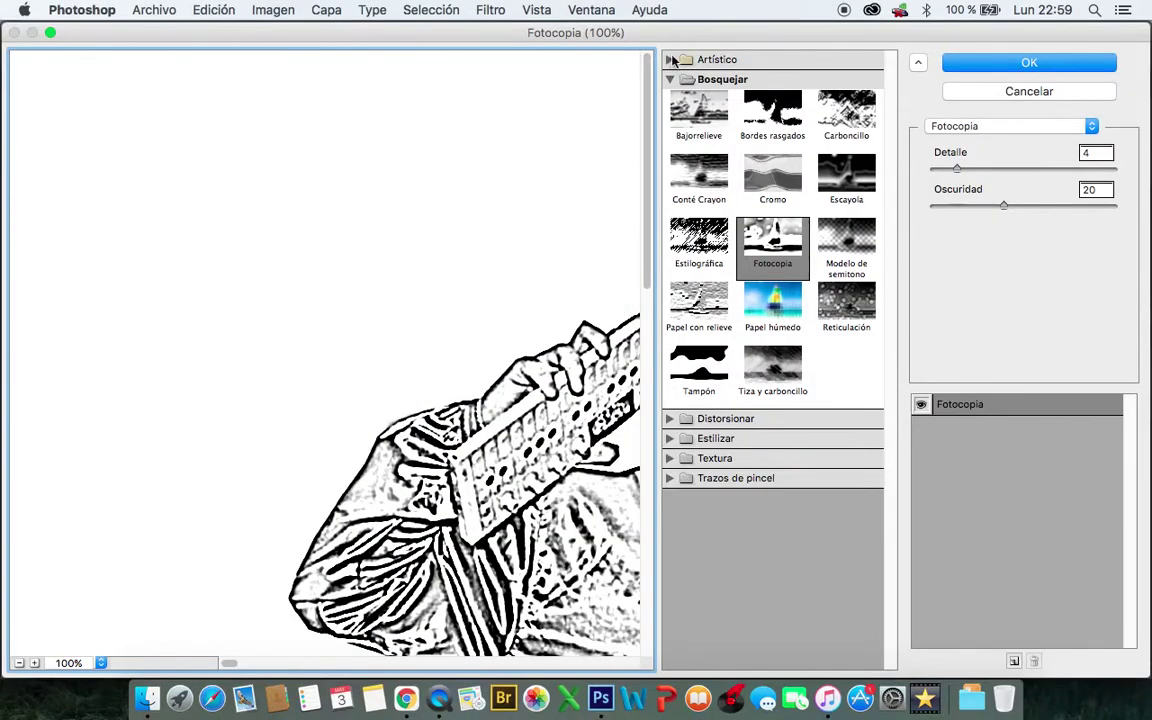
{"action": "left_click", "coordinate": [690, 59]}
{"action": "left_click", "coordinate": [699, 95]}
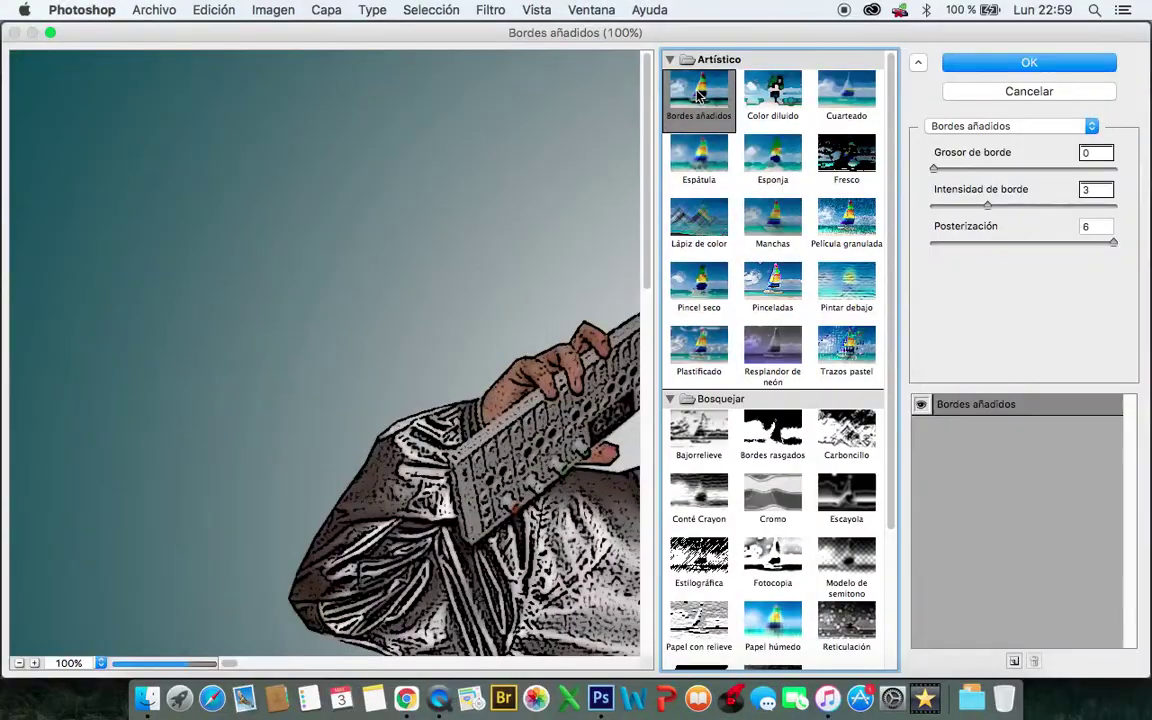
{"action": "left_click_drag", "start_coordinate": [568, 240], "coordinate": [152, 166]}
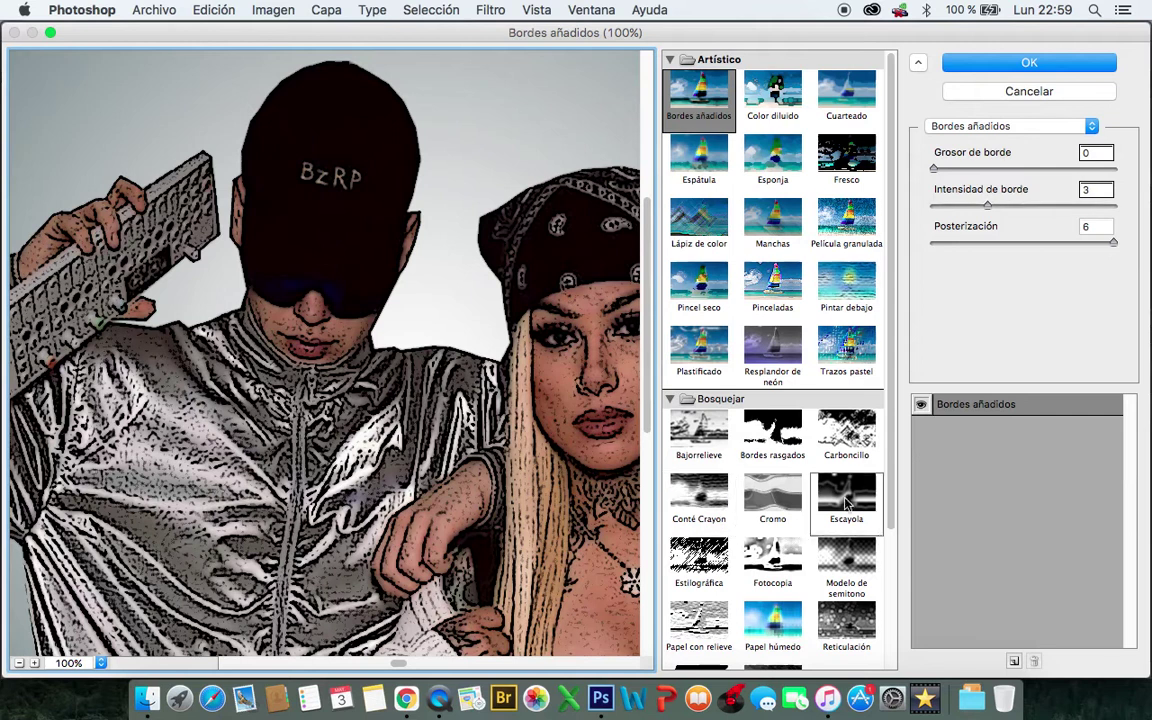
Set edge thickness 0, edge intensity 0 and posterization 2, then apply the filter
{"action": "left_click", "coordinate": [1094, 153]}
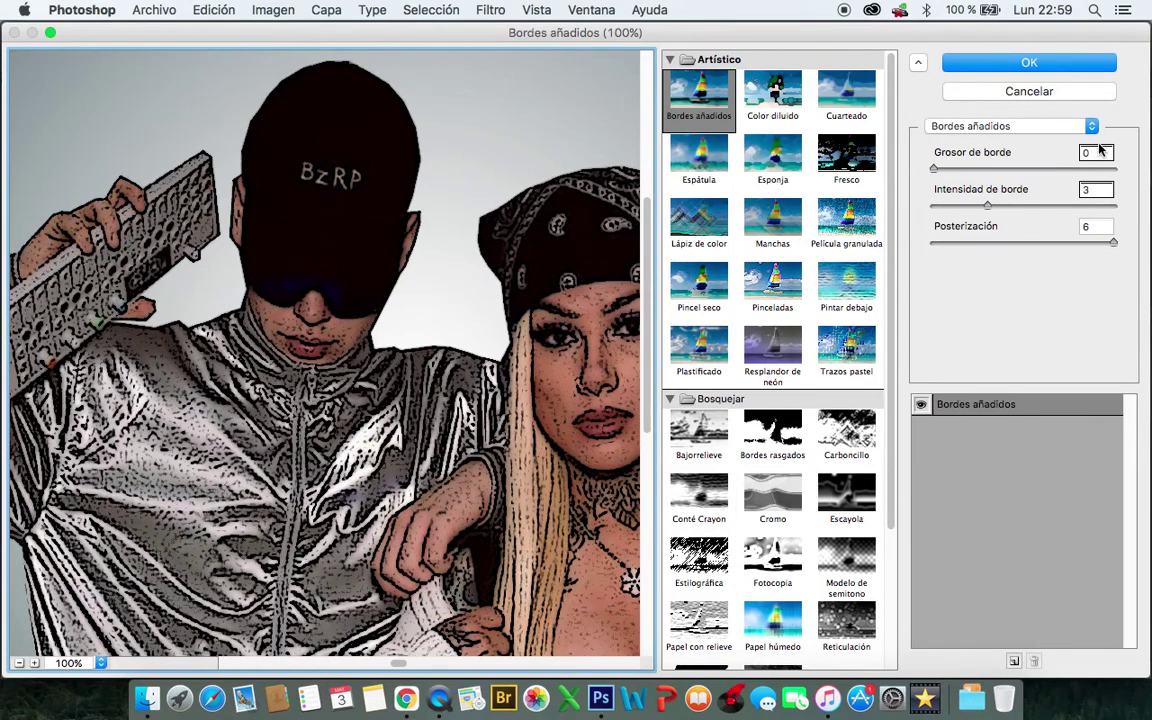
{"action": "left_click", "coordinate": [1092, 187]}
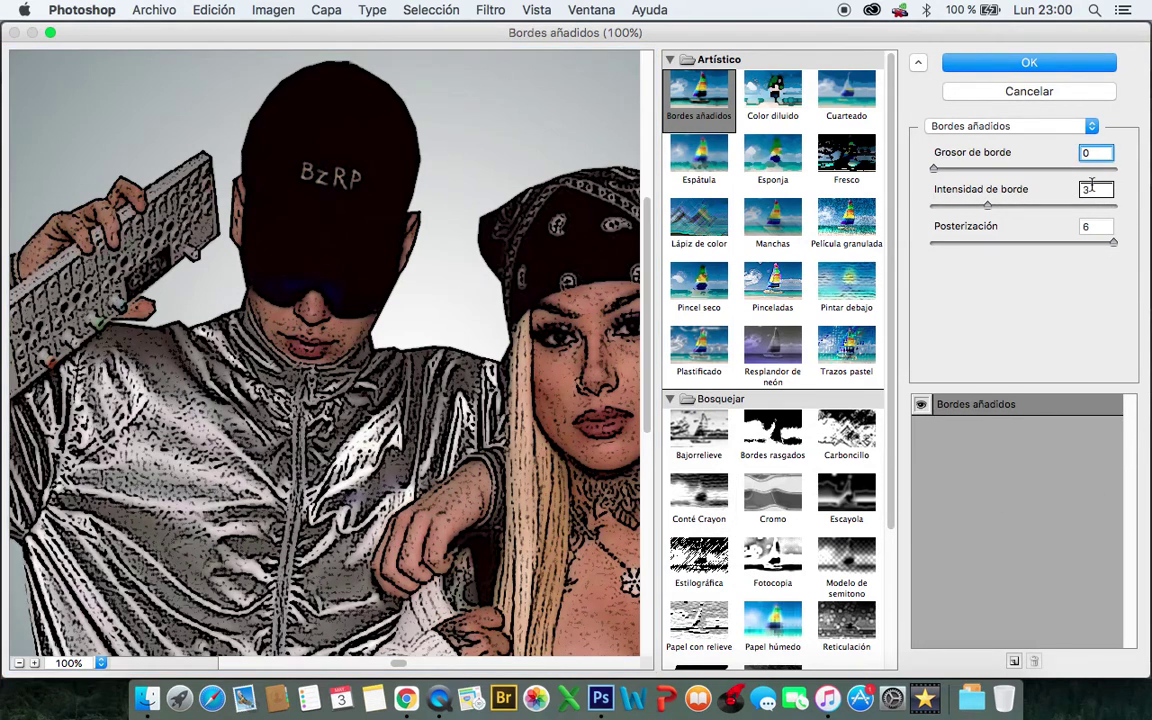
{"action": "type", "text": "0"}
{"action": "left_click", "coordinate": [1094, 227]}
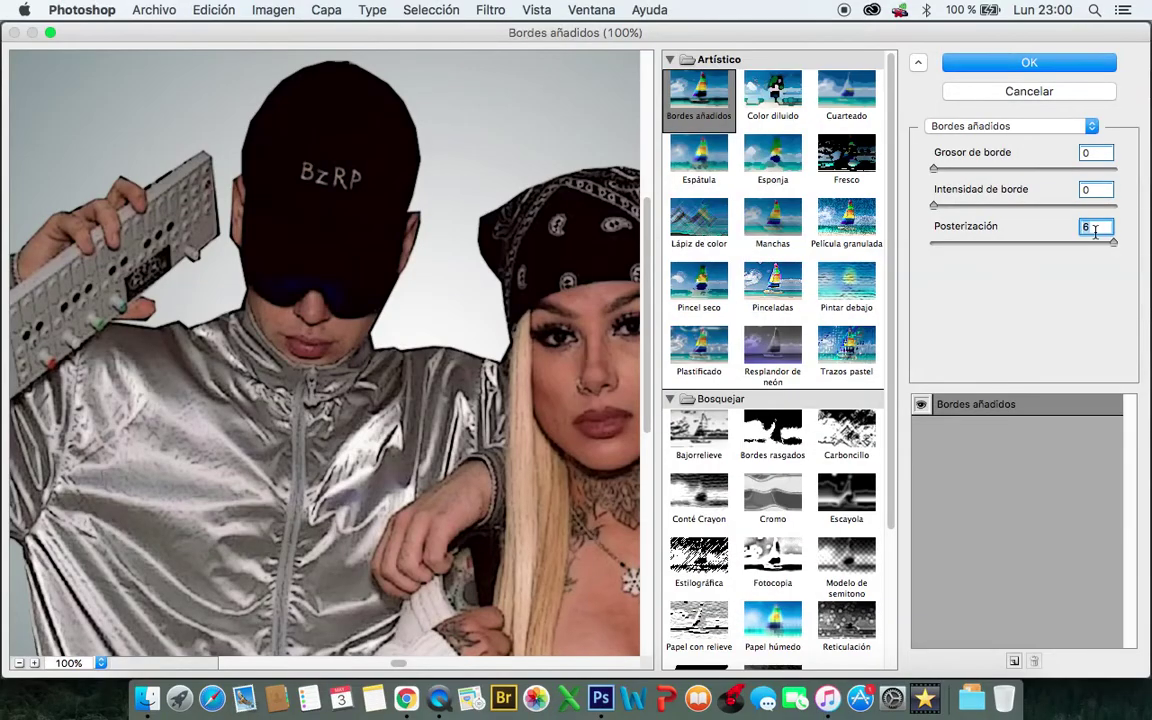
{"action": "type", "text": "2"}
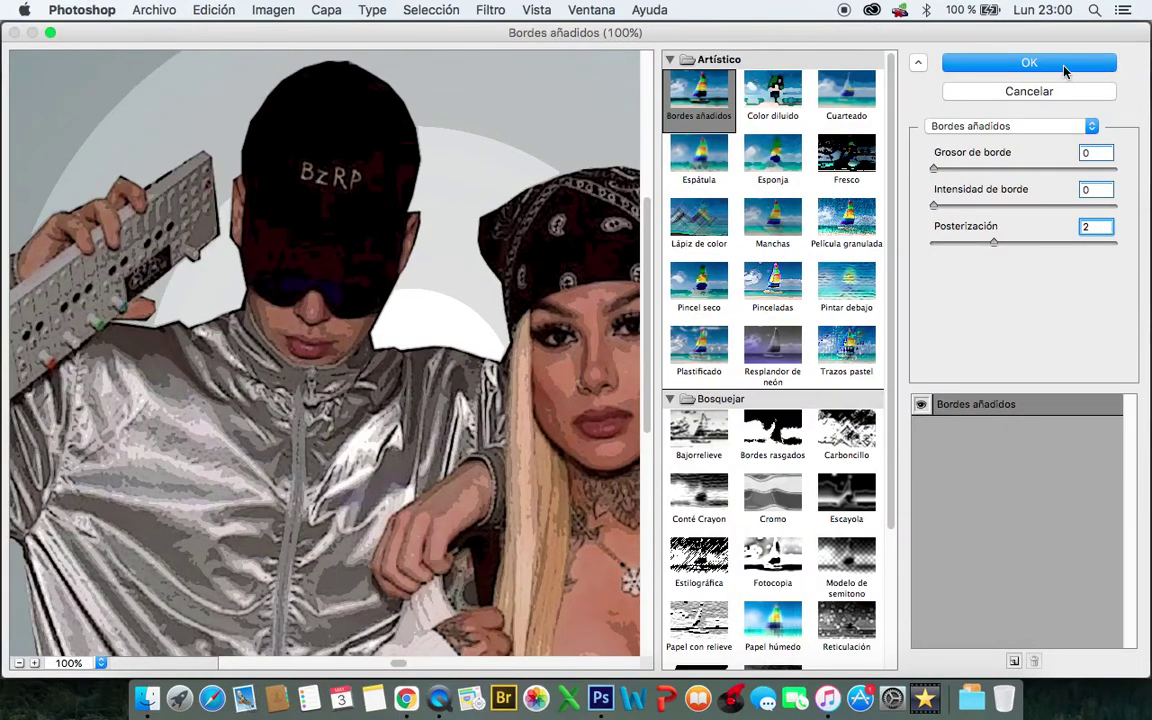
{"action": "left_click", "coordinate": [1029, 63]}
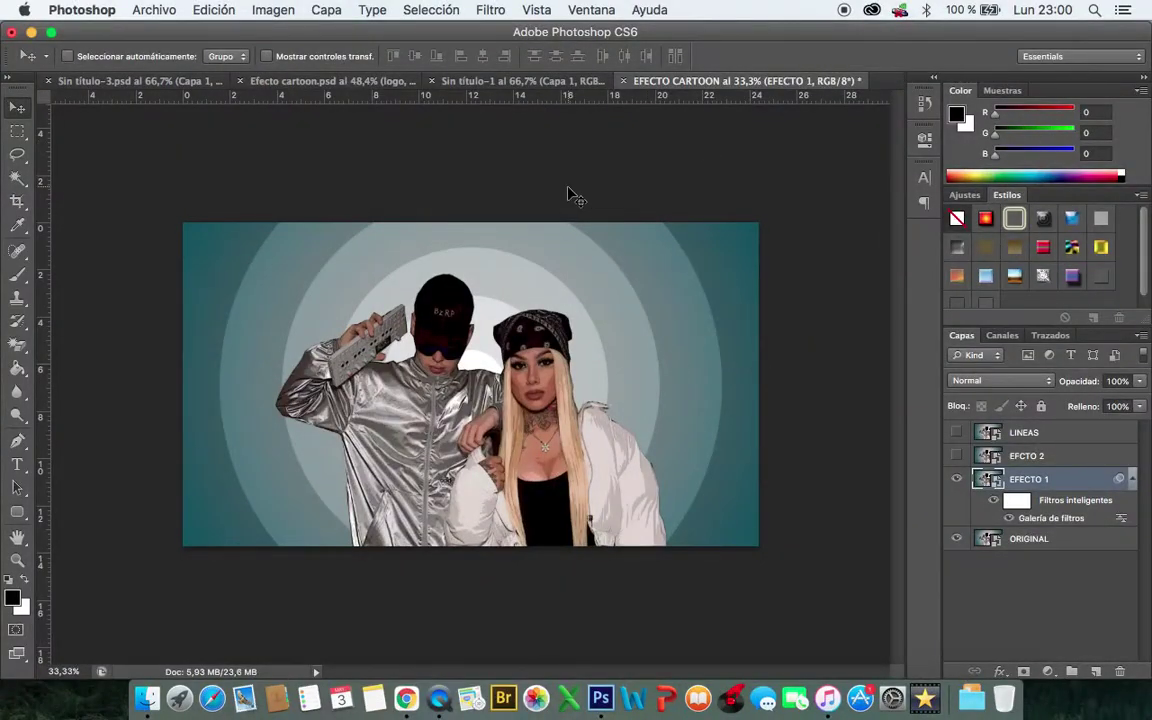
Apply Máscara de enfoque to EFECTO 1: amount 95%, radius 5,0 px, threshold 10 levels
{"action": "left_click", "coordinate": [492, 9]}
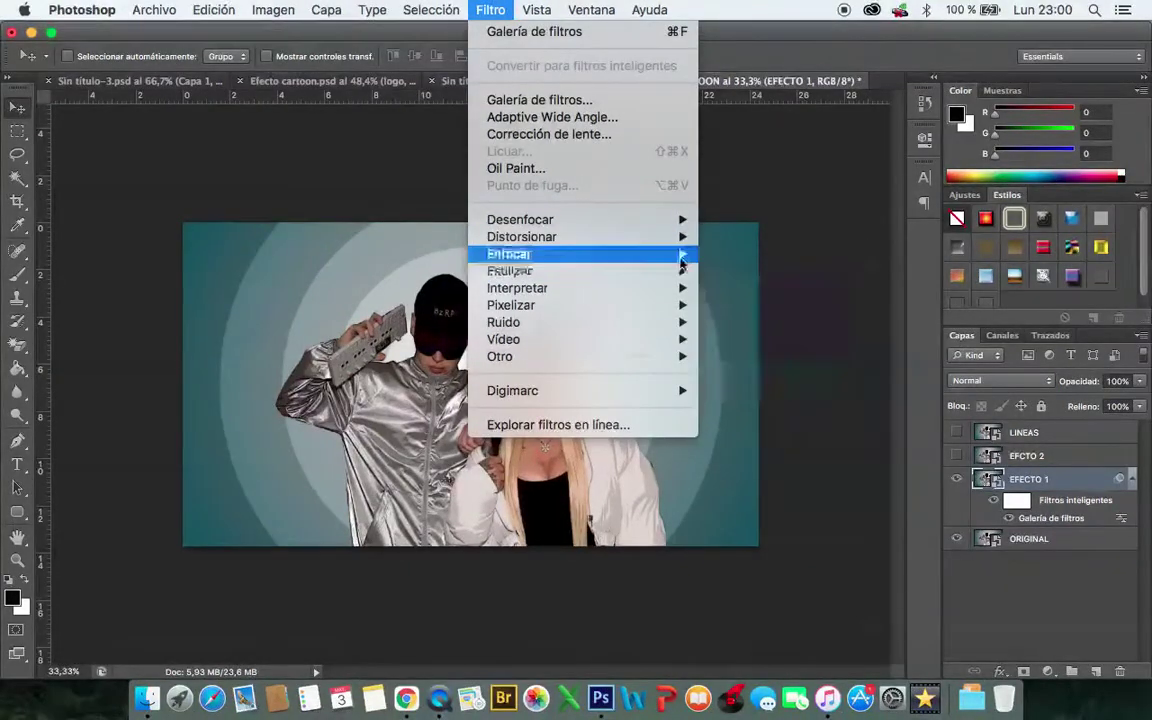
{"action": "mouse_move", "coordinate": [582, 254]}
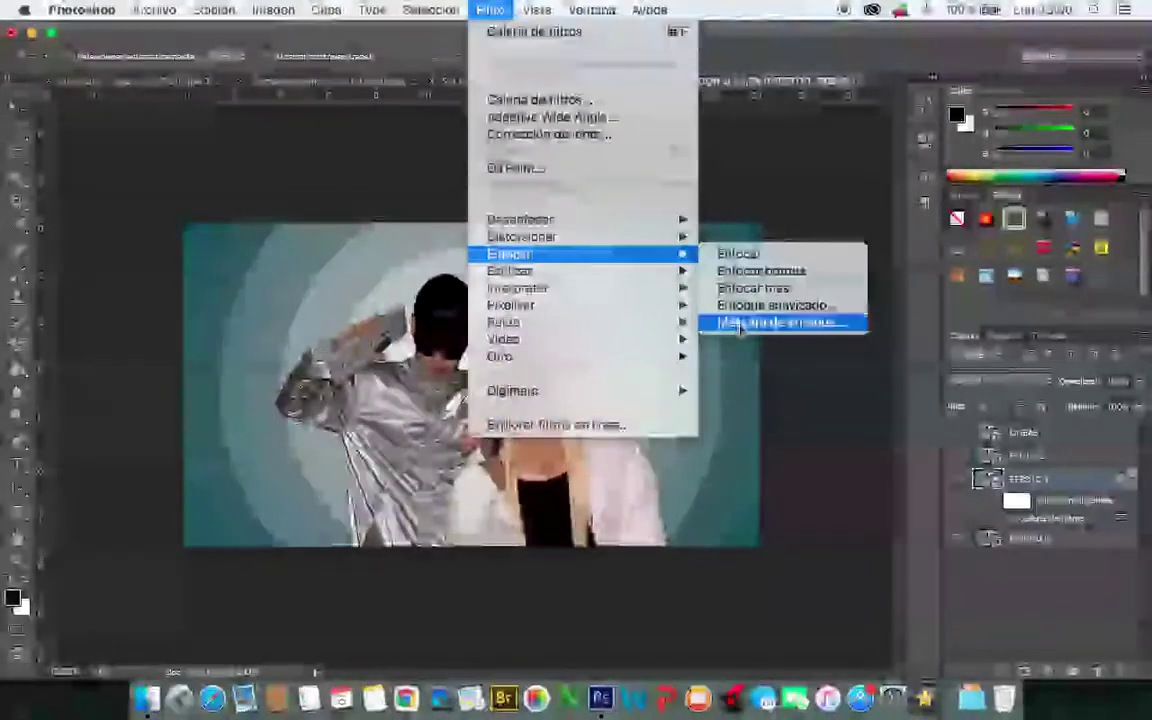
{"action": "left_click", "coordinate": [740, 323]}
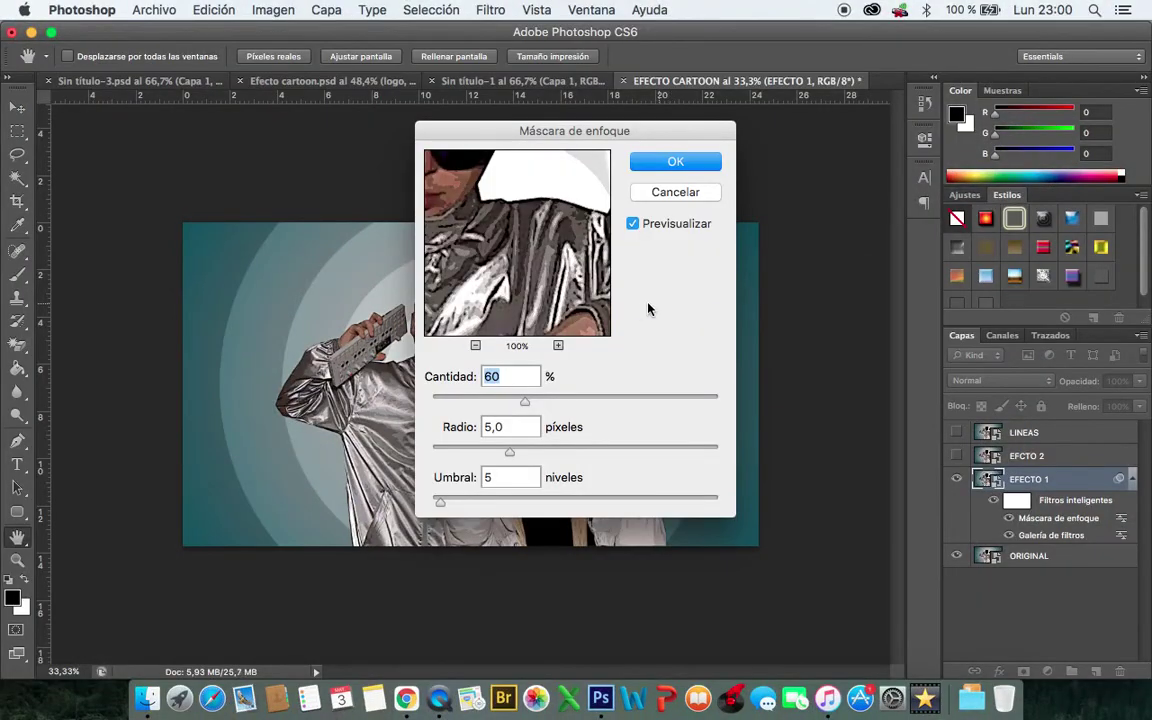
{"action": "type", "text": "95"}
{"action": "double_click", "coordinate": [498, 426]}
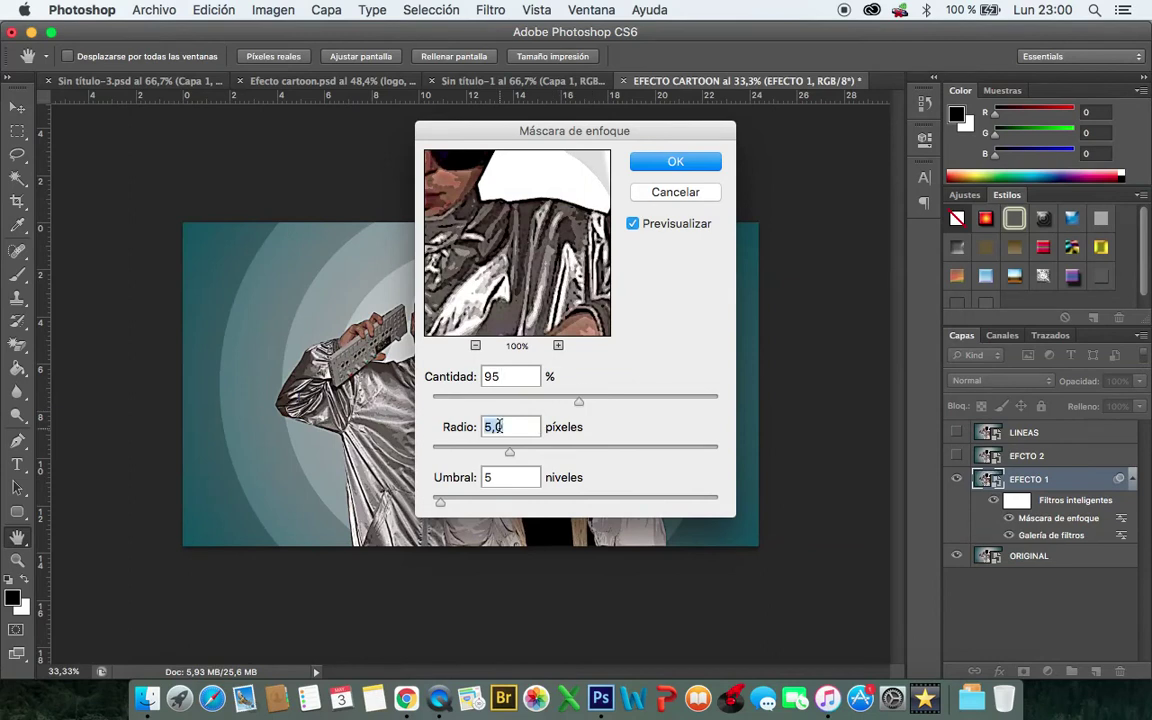
{"action": "double_click", "coordinate": [508, 478]}
{"action": "type", "text": "10"}
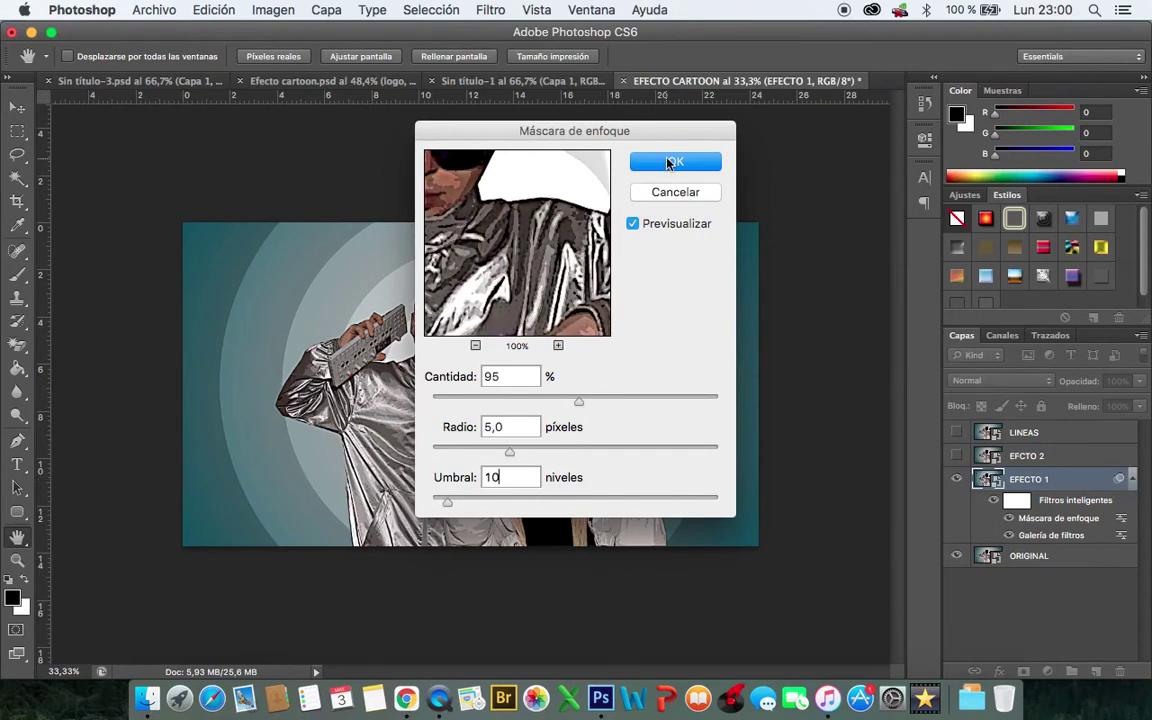
{"action": "left_click", "coordinate": [670, 162]}
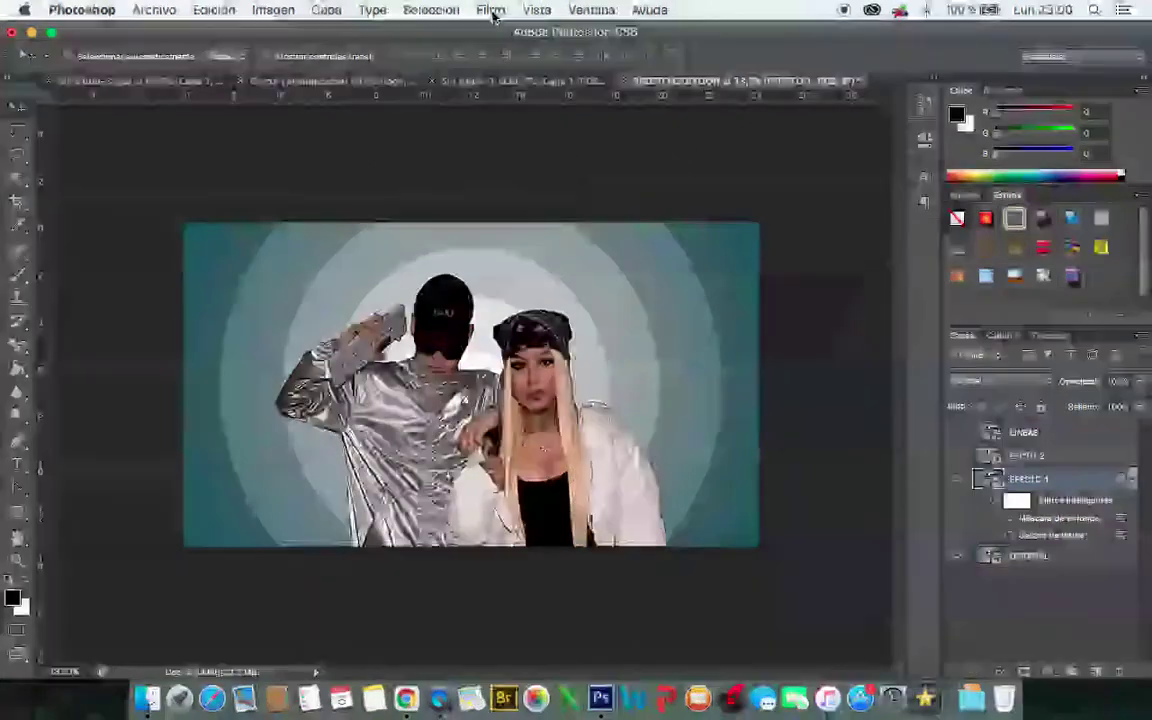
Apply Oil Paint to EFECTO 1: stylization 4, cleanliness 3, scale 0,1, bristle detail and shine 0
{"action": "left_click", "coordinate": [491, 11]}
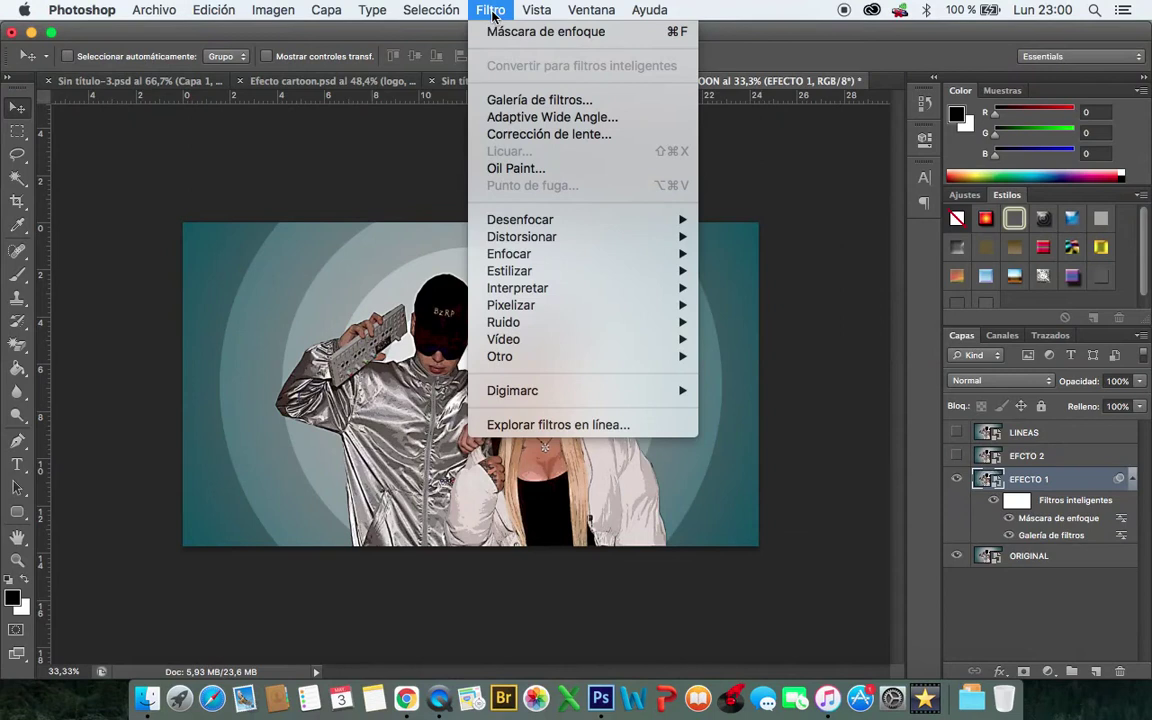
{"action": "left_click", "coordinate": [523, 177]}
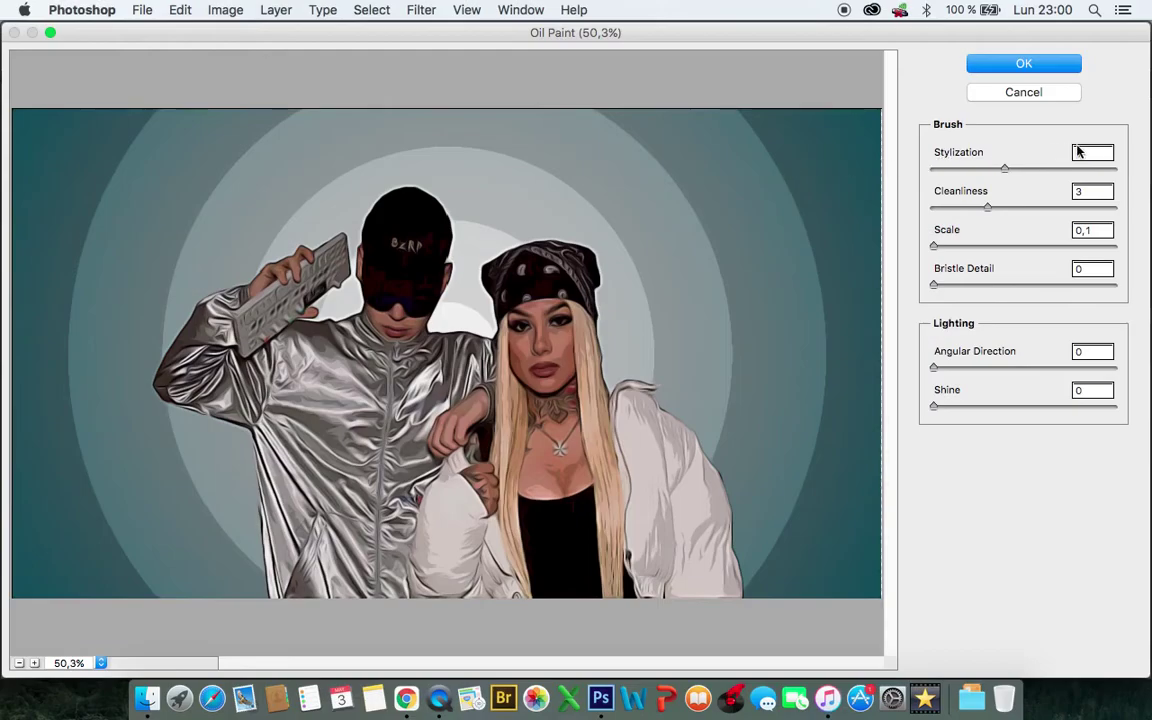
{"action": "left_click", "coordinate": [1096, 151]}
{"action": "double_click", "coordinate": [1096, 149]}
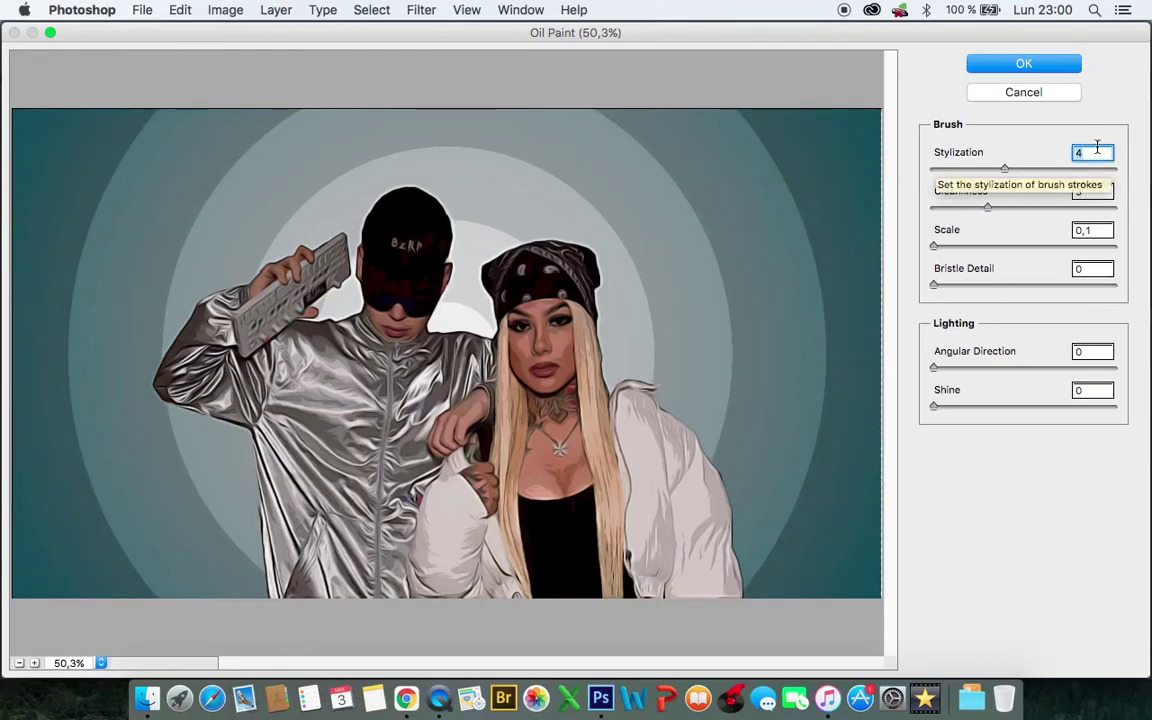
{"action": "double_click", "coordinate": [1092, 191]}
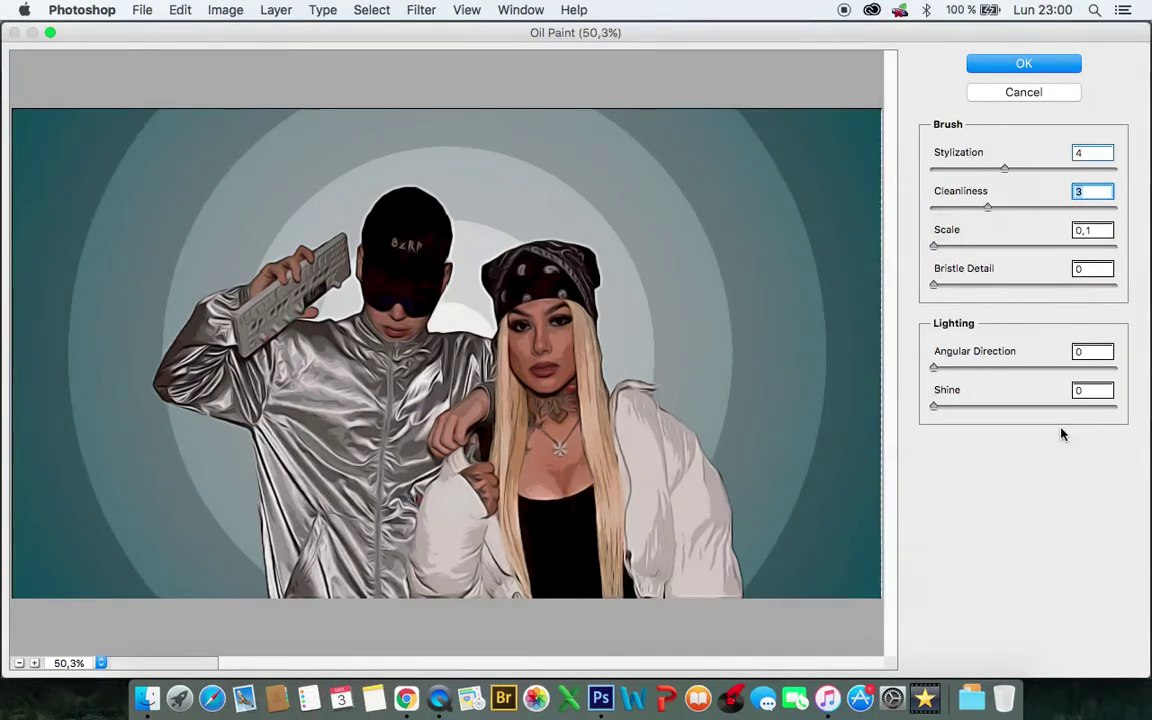
{"action": "left_click", "coordinate": [1101, 231]}
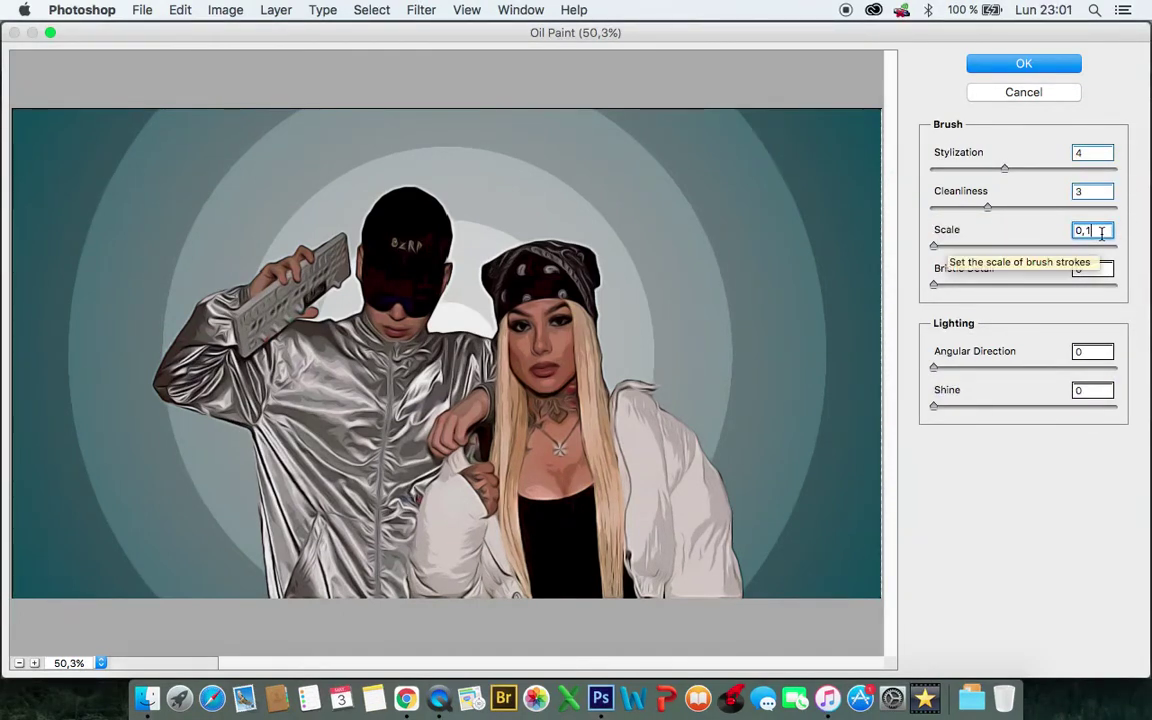
{"action": "left_click", "coordinate": [1102, 268]}
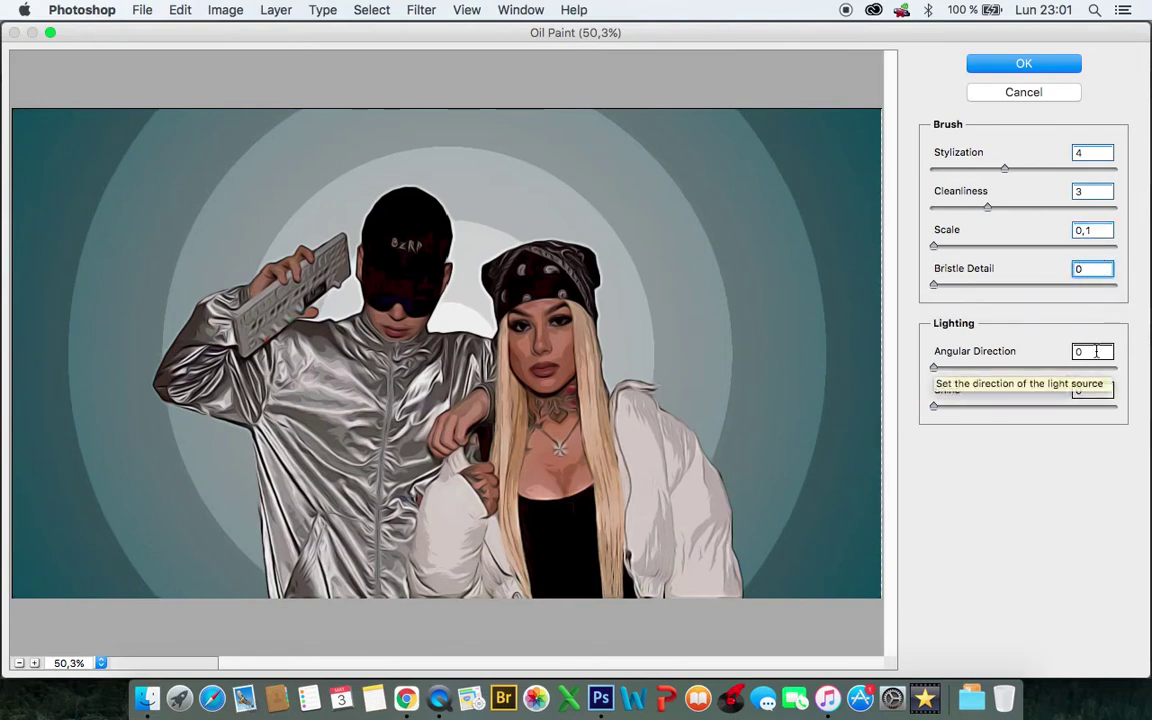
{"action": "left_click", "coordinate": [1092, 391]}
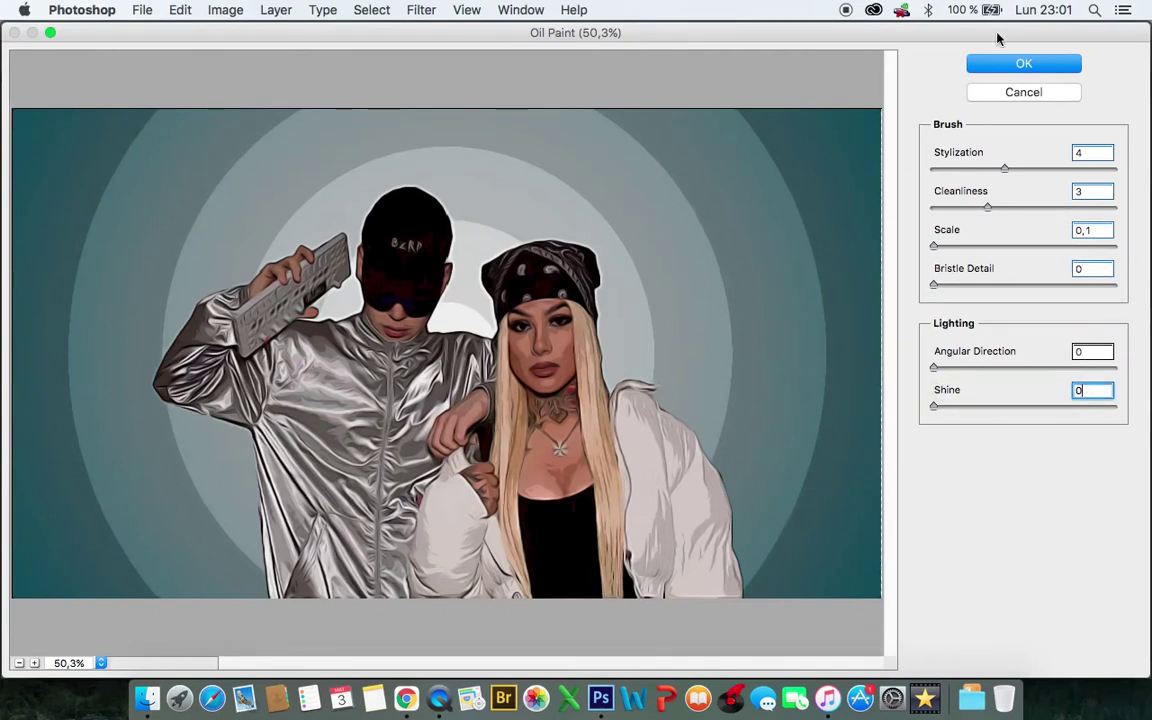
{"action": "left_click", "coordinate": [1011, 66]}
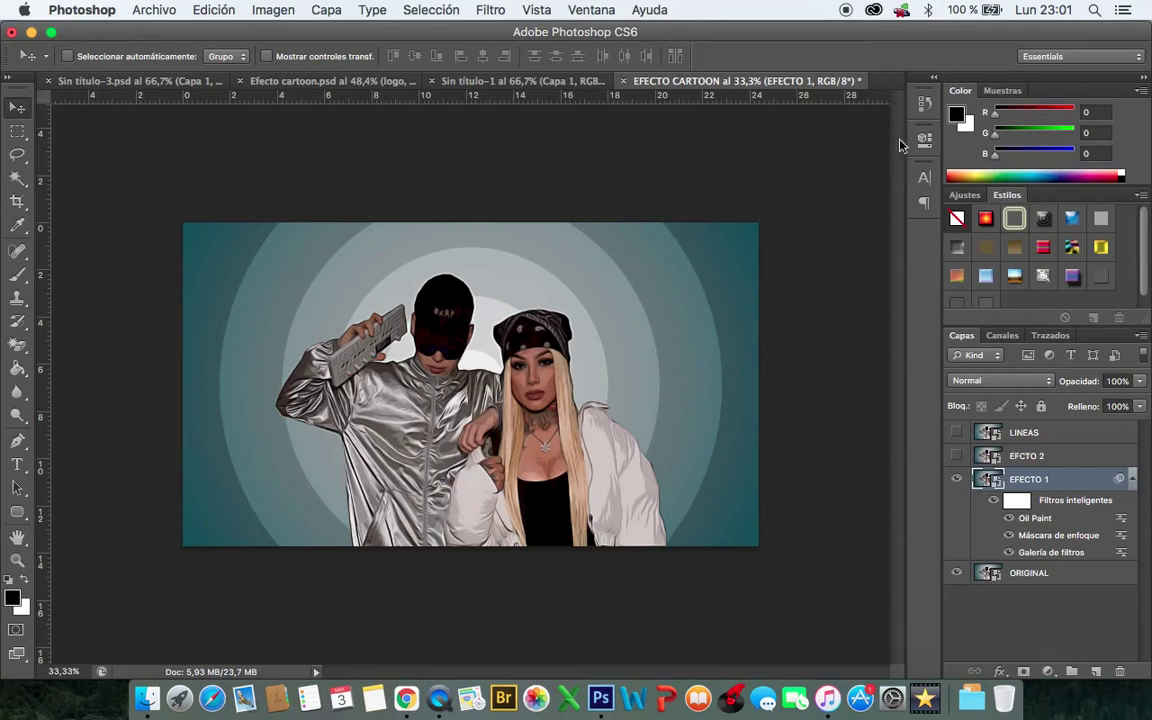
{"action": "left_click", "coordinate": [490, 9]}
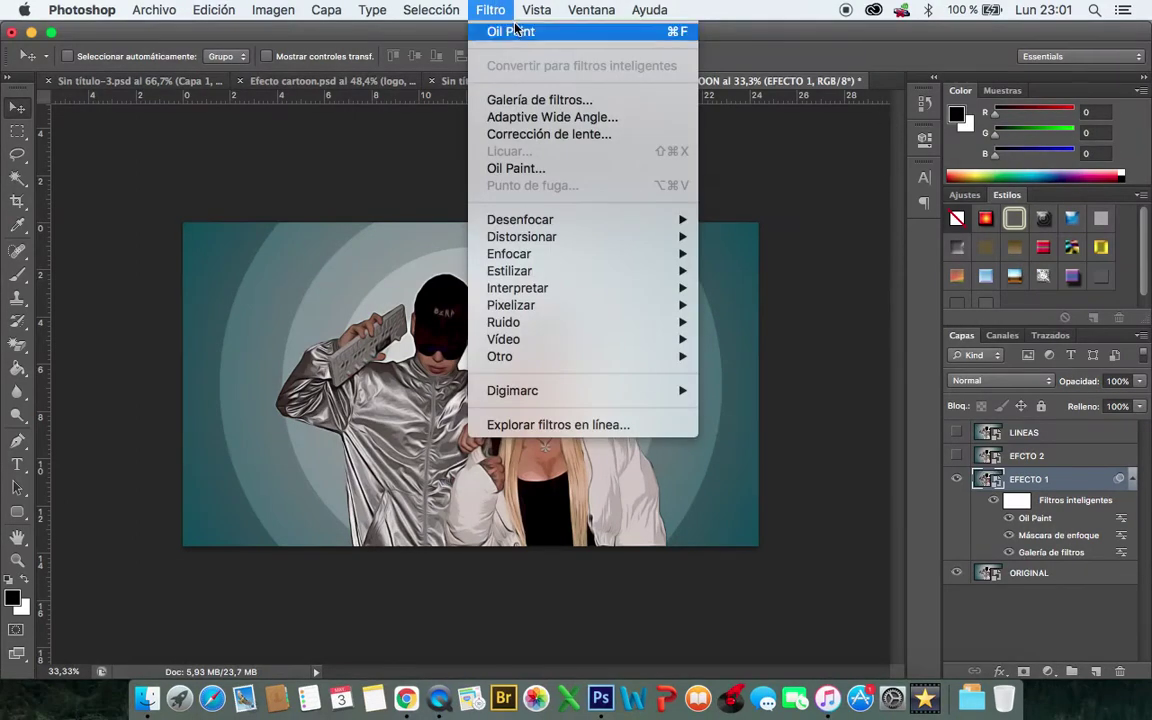
{"action": "mouse_move", "coordinate": [540, 254]}
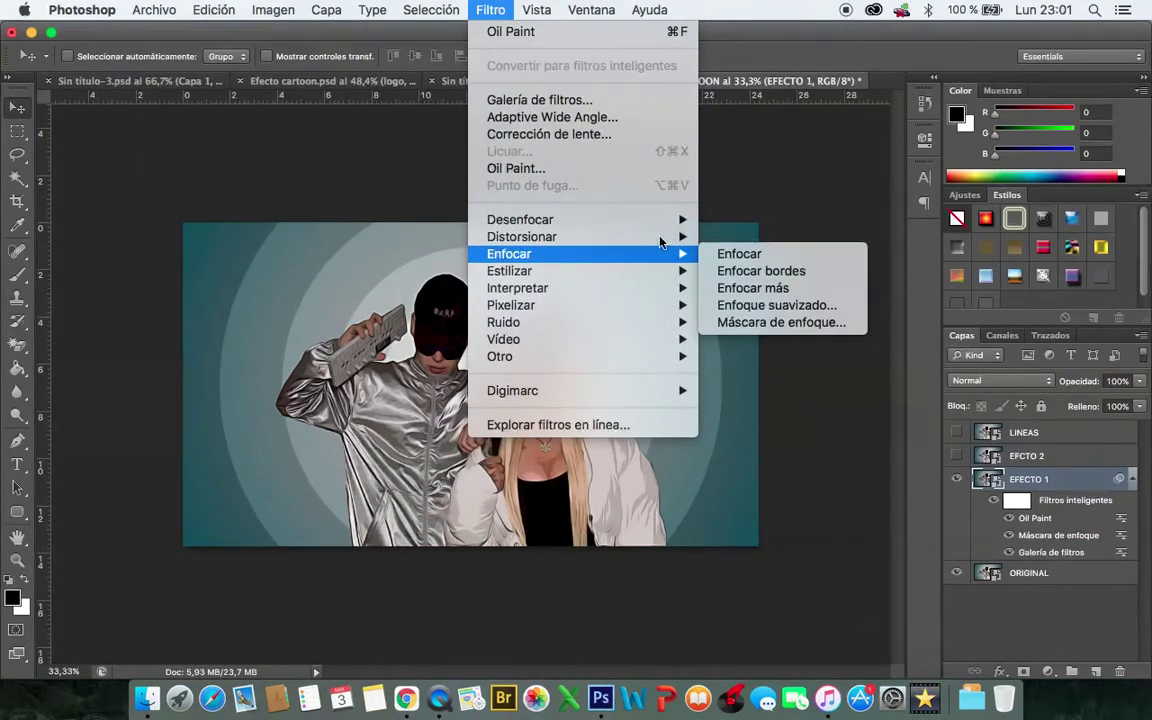
Add a second Máscara de enfoque to EFECTO 1 with amount 55%, radius 5,0 px, threshold 5
{"action": "left_click", "coordinate": [762, 322]}
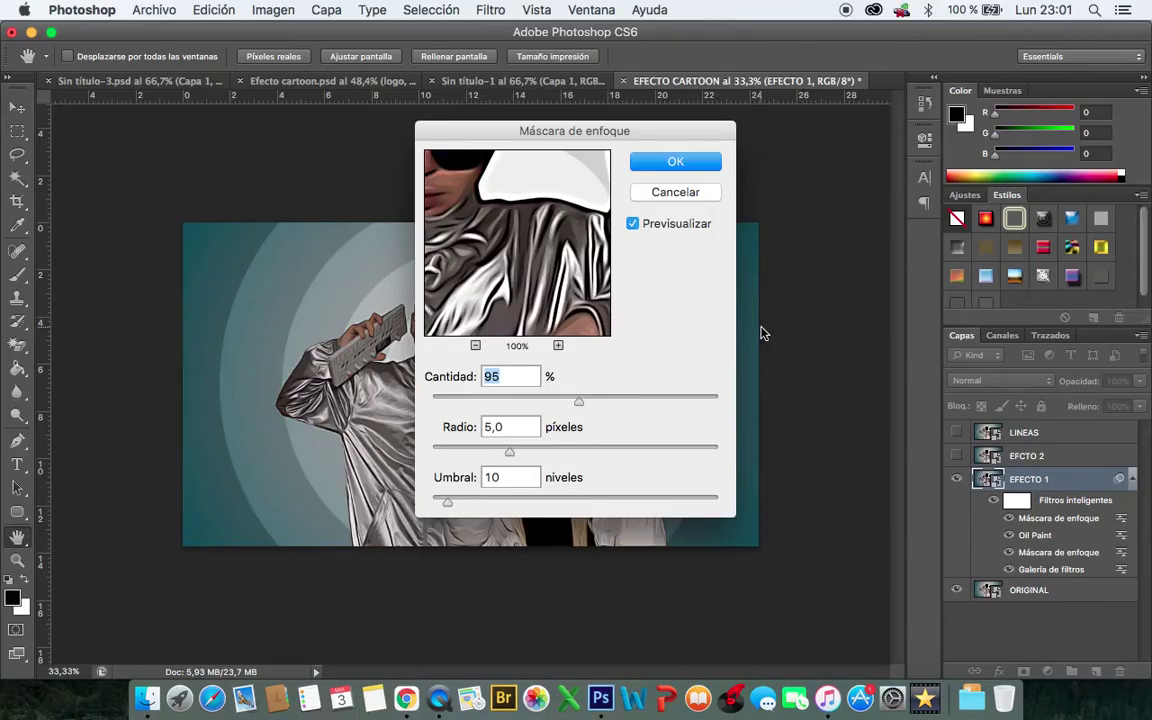
{"action": "type", "text": "55"}
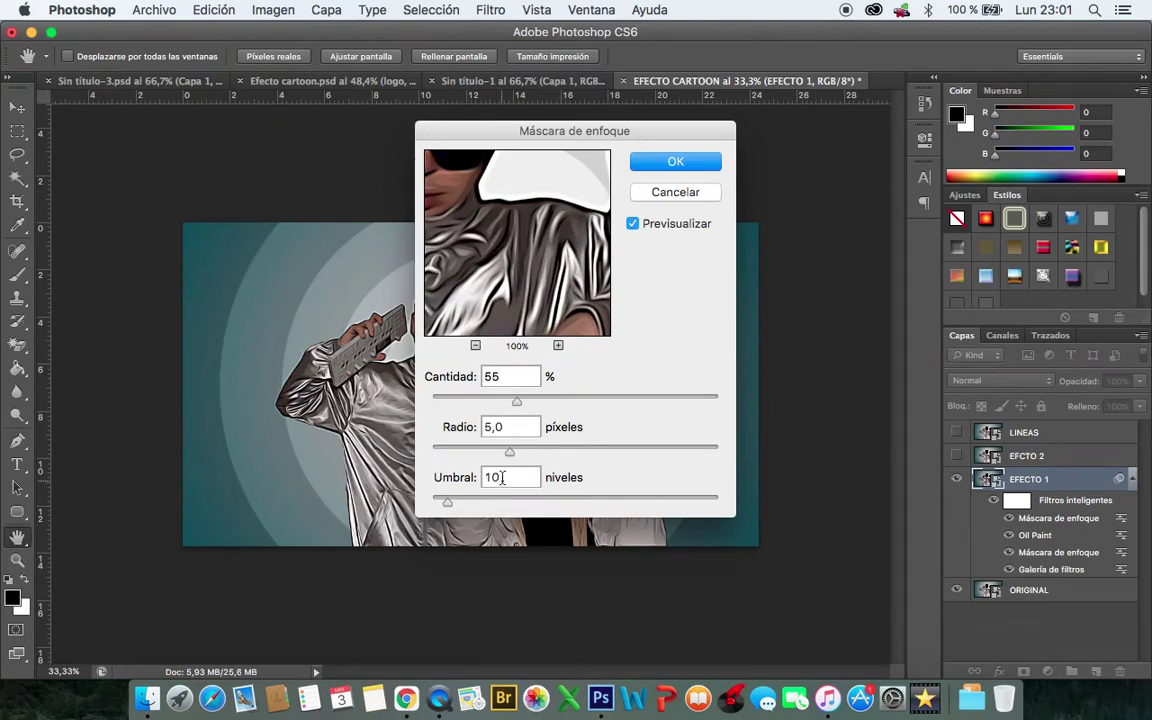
{"action": "double_click", "coordinate": [502, 477]}
{"action": "type", "text": "5"}
{"action": "left_click", "coordinate": [664, 166]}
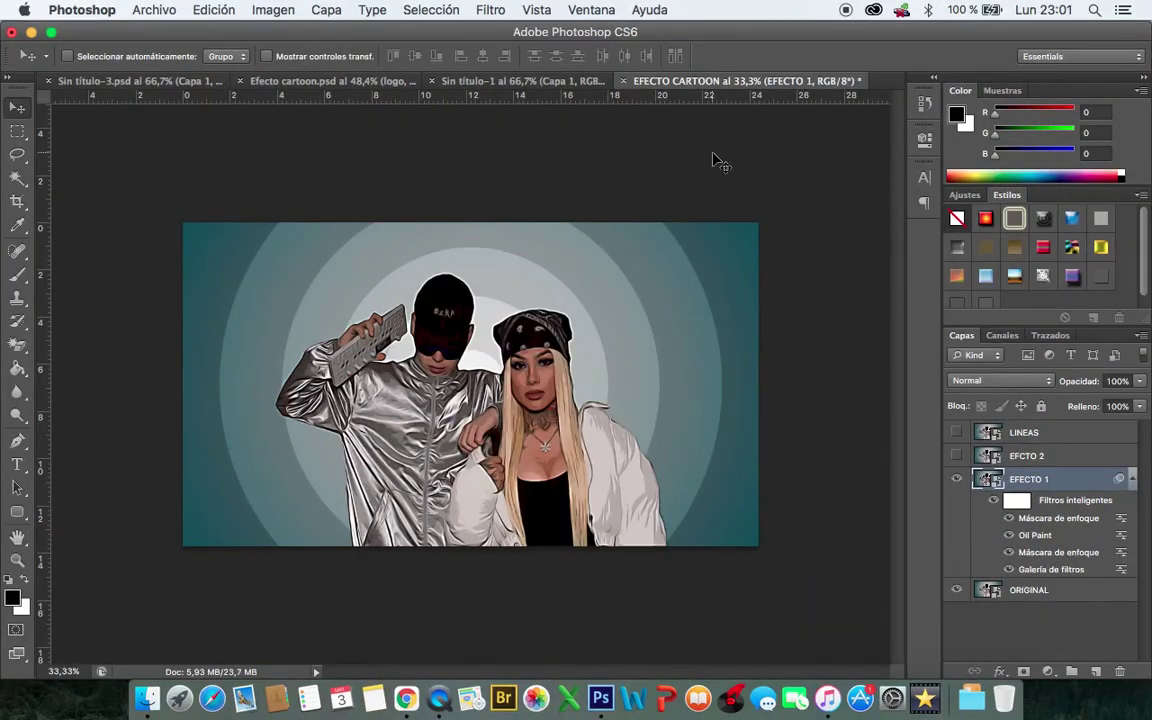
{"action": "key", "text": "super+ctrl+Escape"}
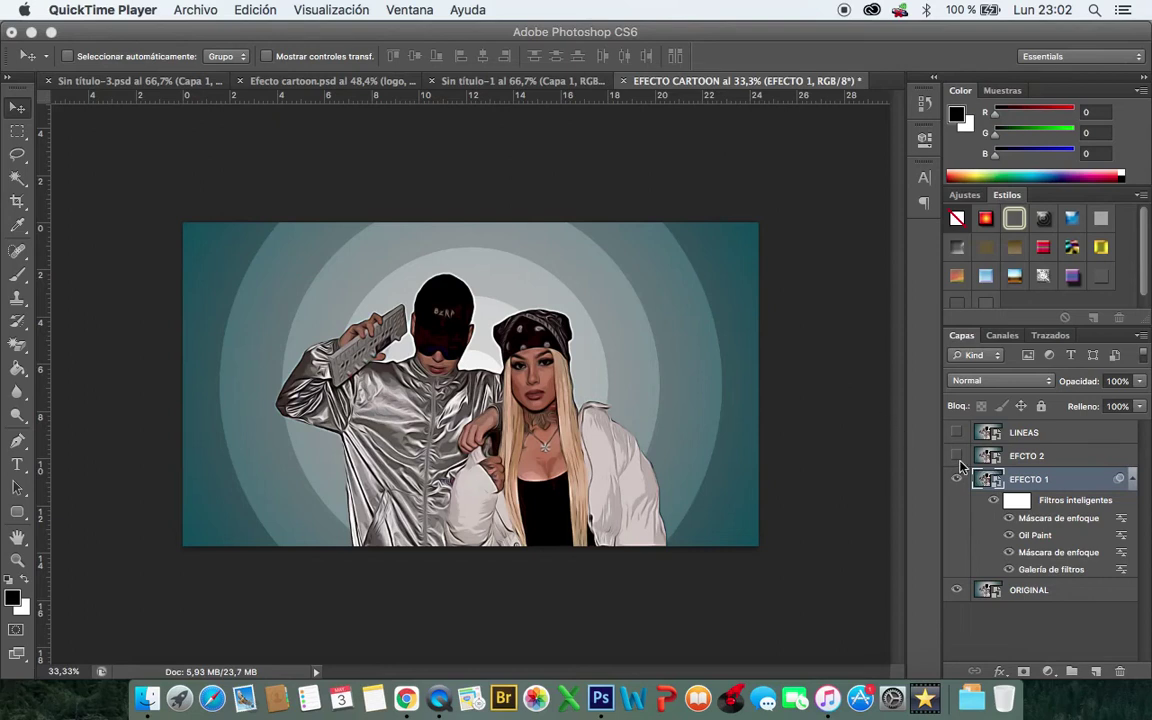
Select the EFCTO 2 layer and make it visible
{"action": "left_click", "coordinate": [1025, 462]}
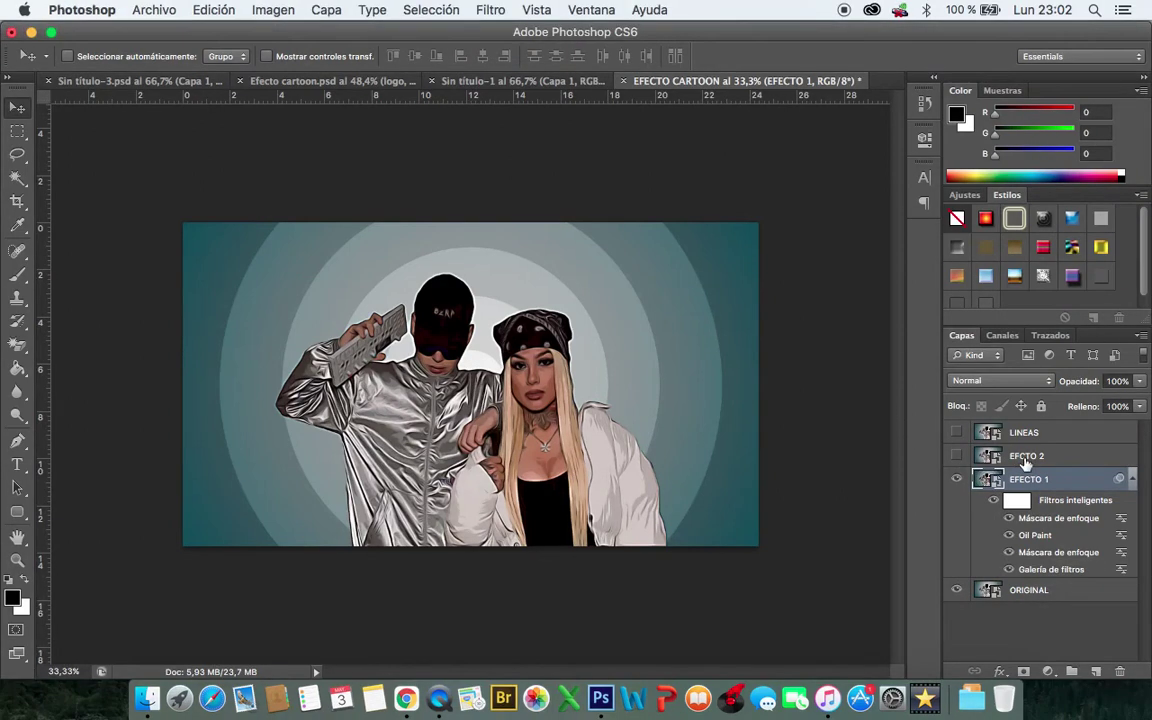
{"action": "left_click", "coordinate": [1025, 459]}
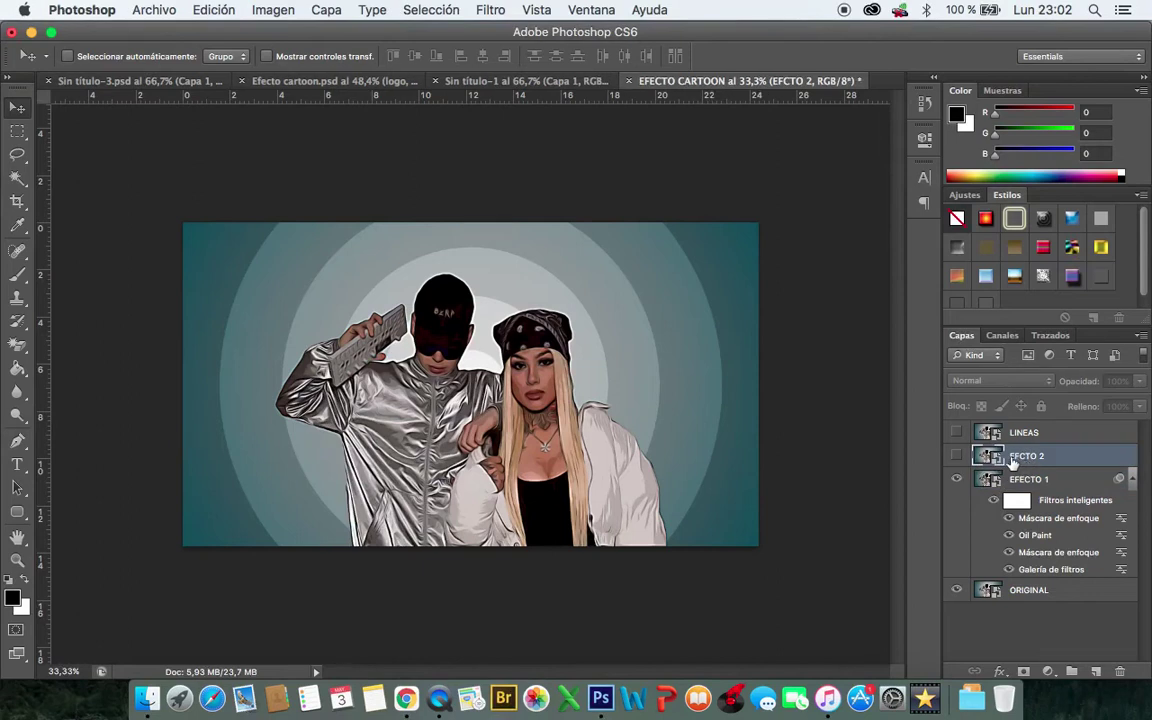
{"action": "left_click", "coordinate": [958, 456]}
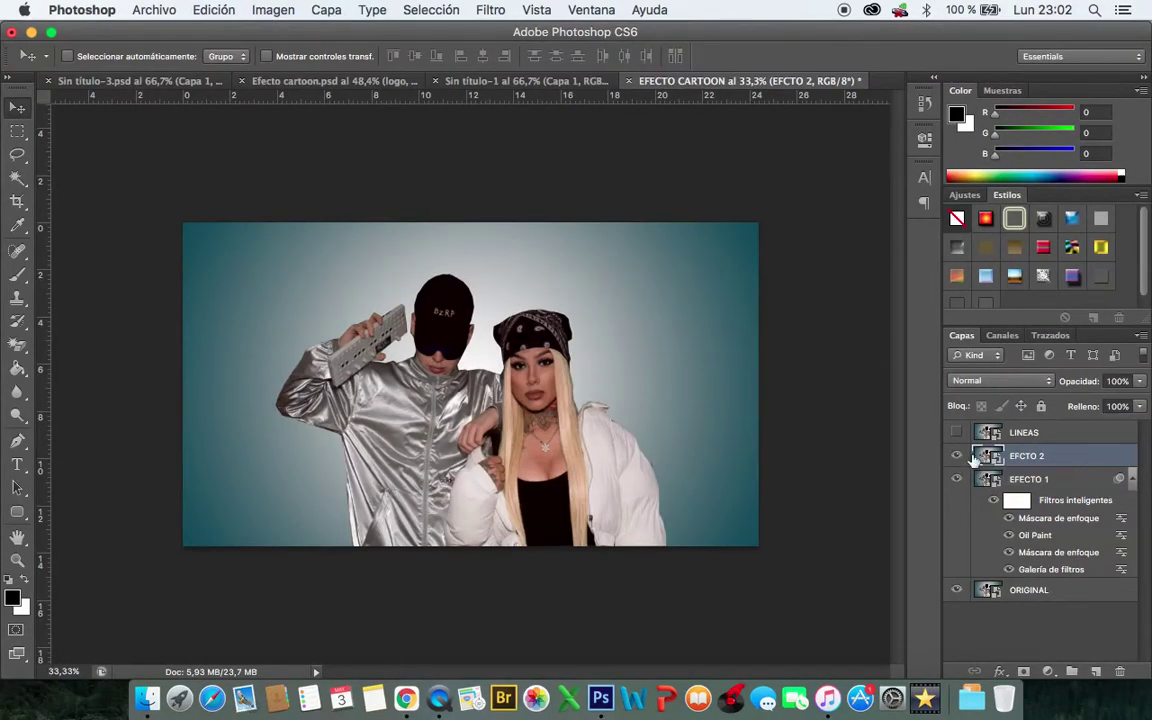
Apply the Bordes añadidos gallery filter to EFCTO 2 with edge intensity 3 and posterization 6
{"action": "left_click", "coordinate": [486, 9]}
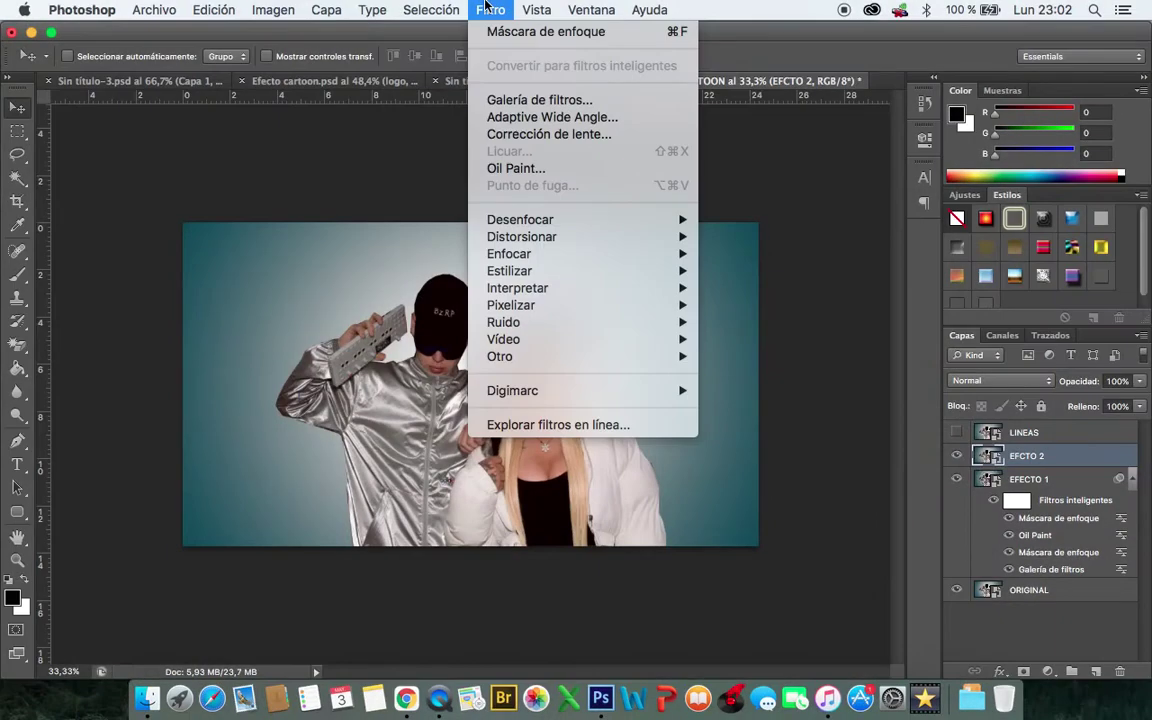
{"action": "left_click", "coordinate": [538, 100]}
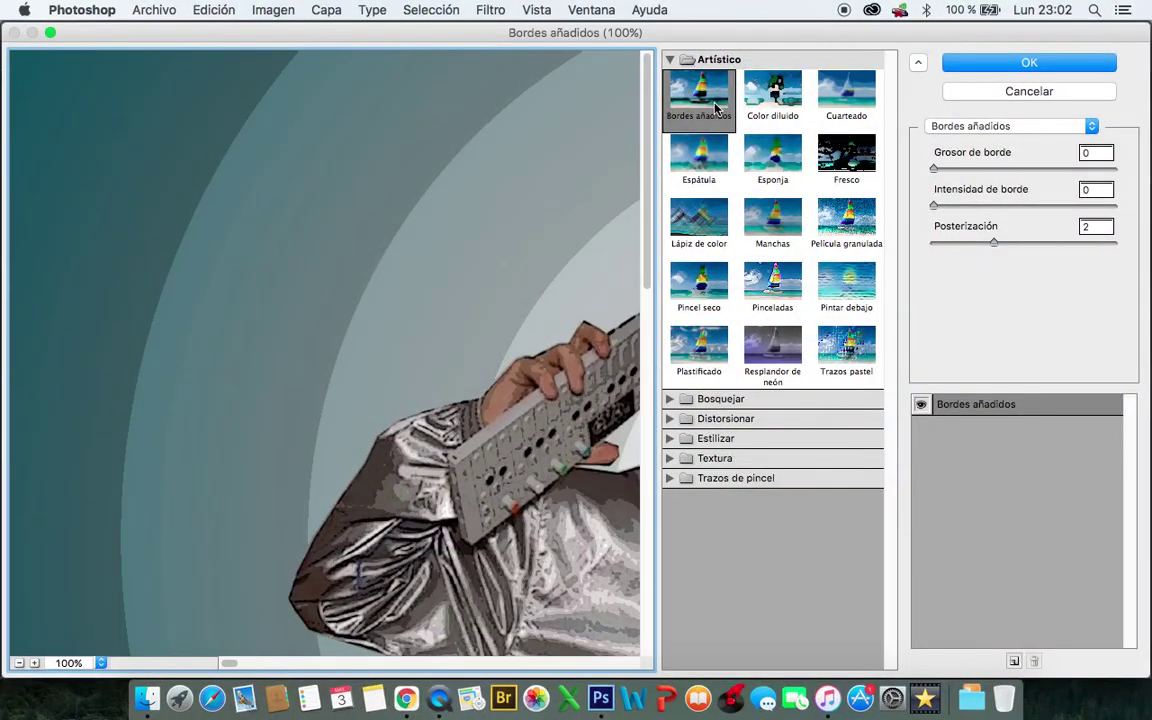
{"action": "left_click", "coordinate": [714, 108]}
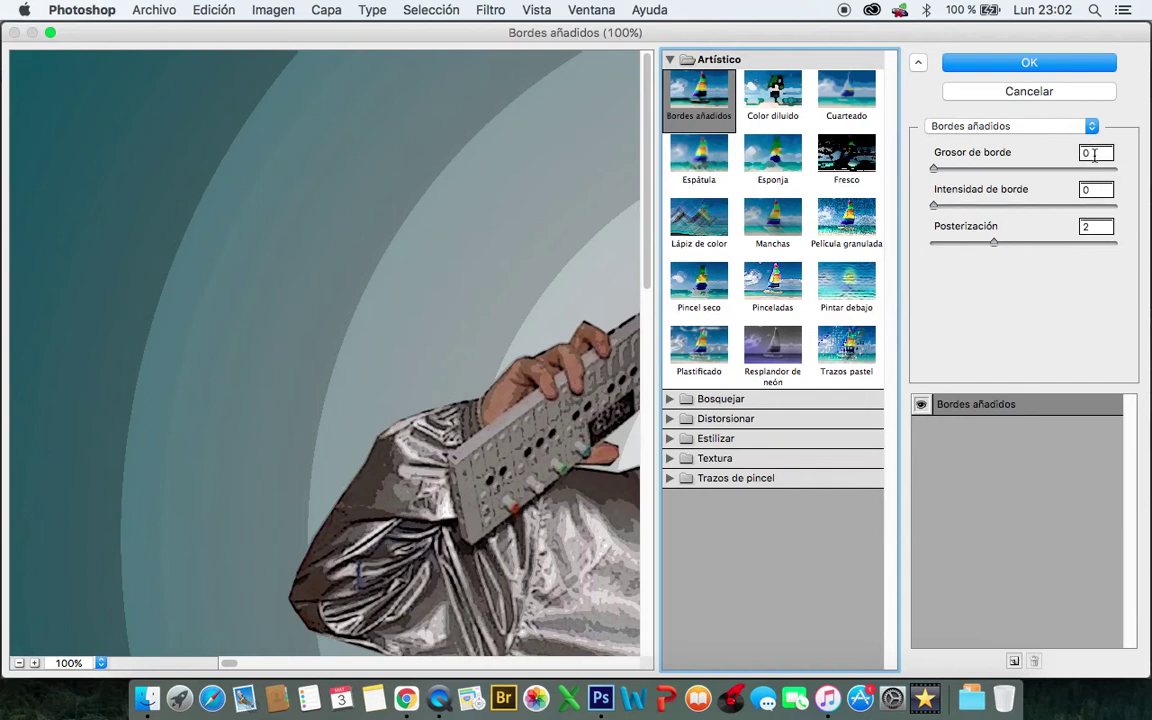
{"action": "left_click", "coordinate": [1098, 189]}
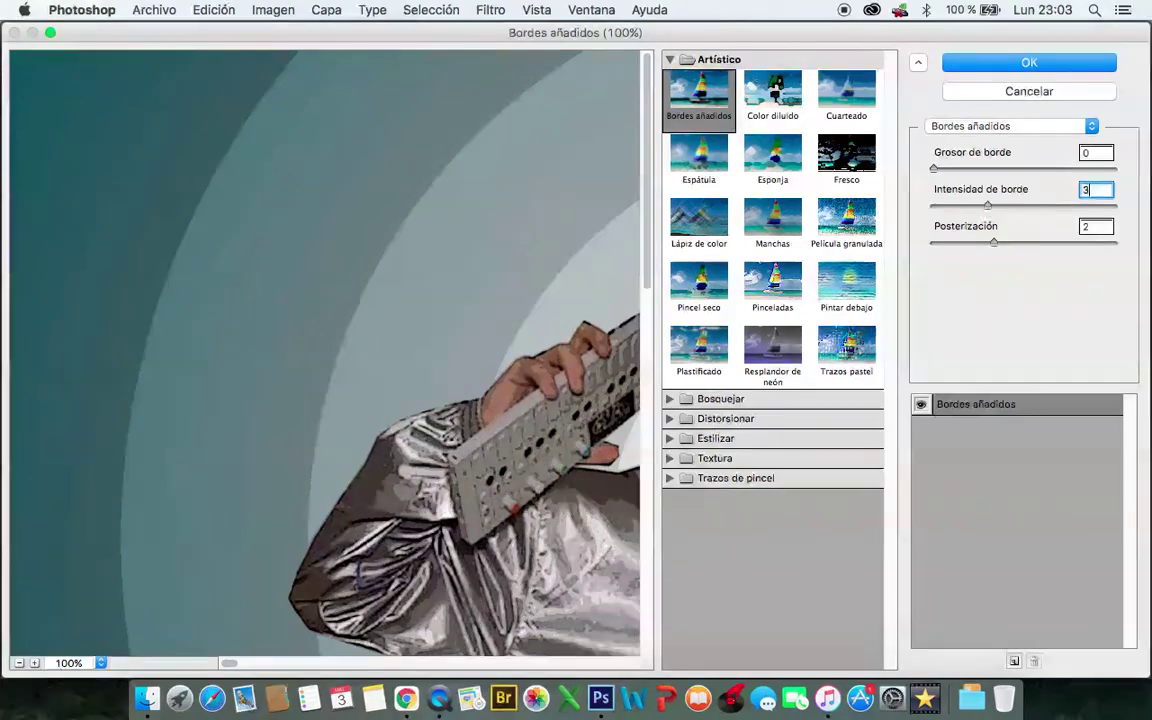
{"action": "type", "text": "3"}
{"action": "left_click", "coordinate": [1088, 228]}
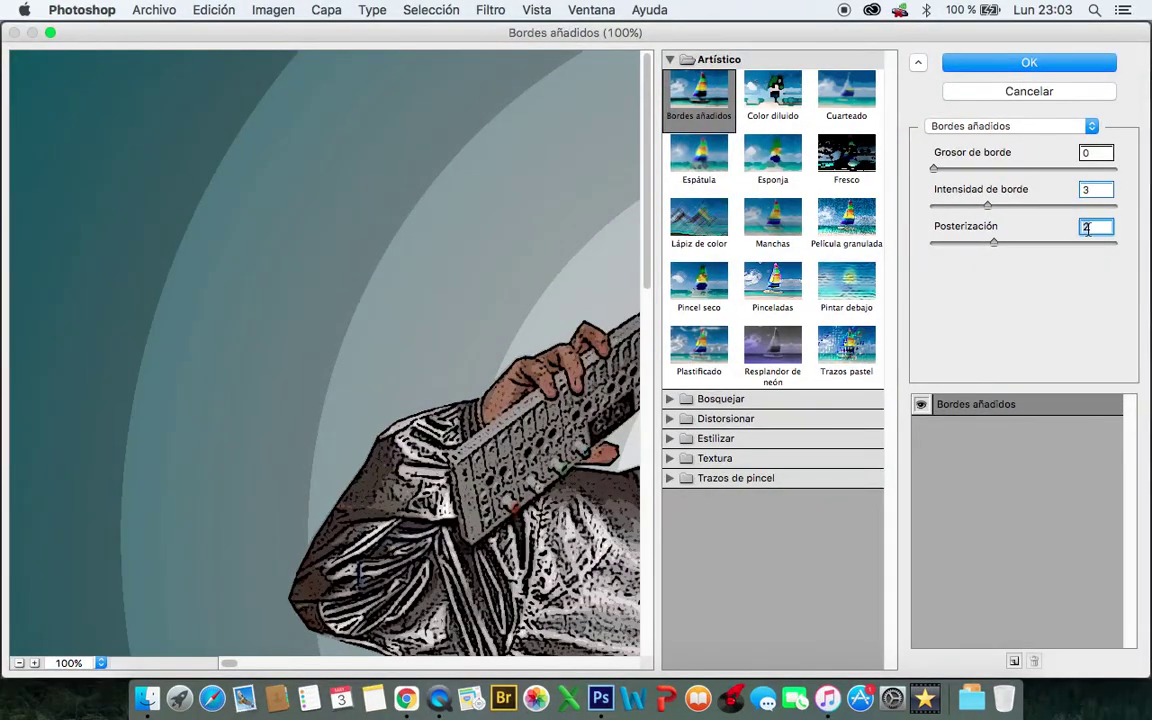
{"action": "type", "text": "6"}
{"action": "left_click", "coordinate": [1029, 62]}
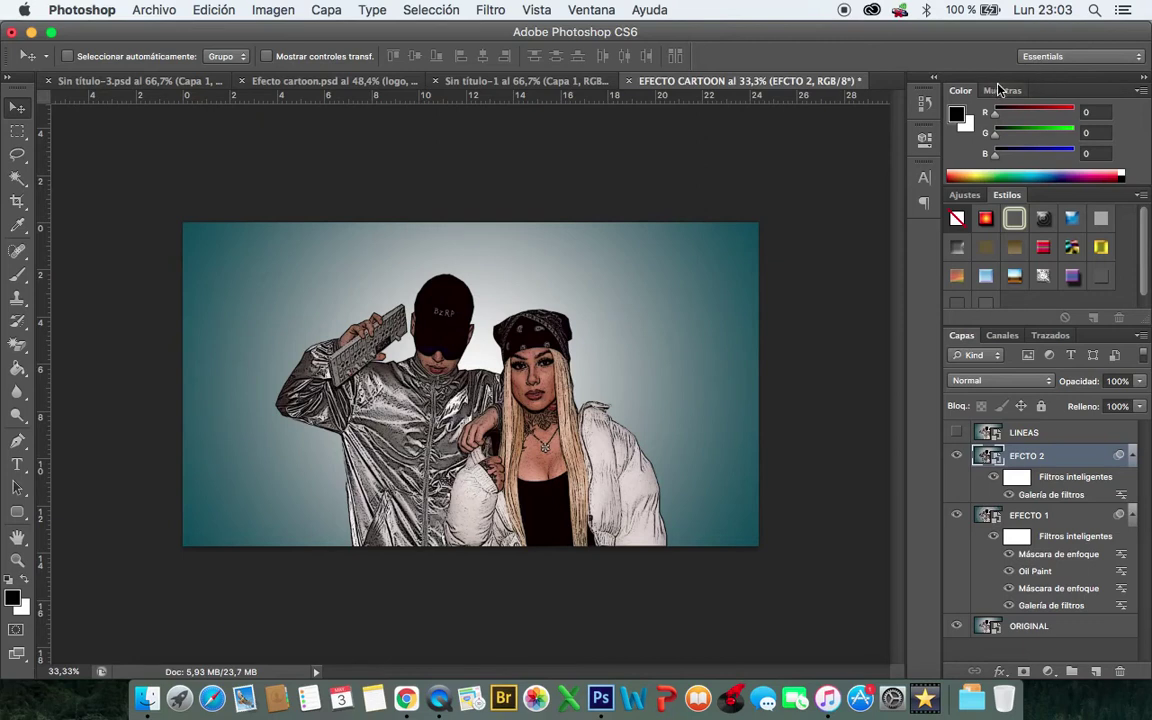
Apply Máscara de enfoque to EFCTO 2 with amount 60%, radius 5,0 px and threshold 5
{"action": "left_click", "coordinate": [489, 9]}
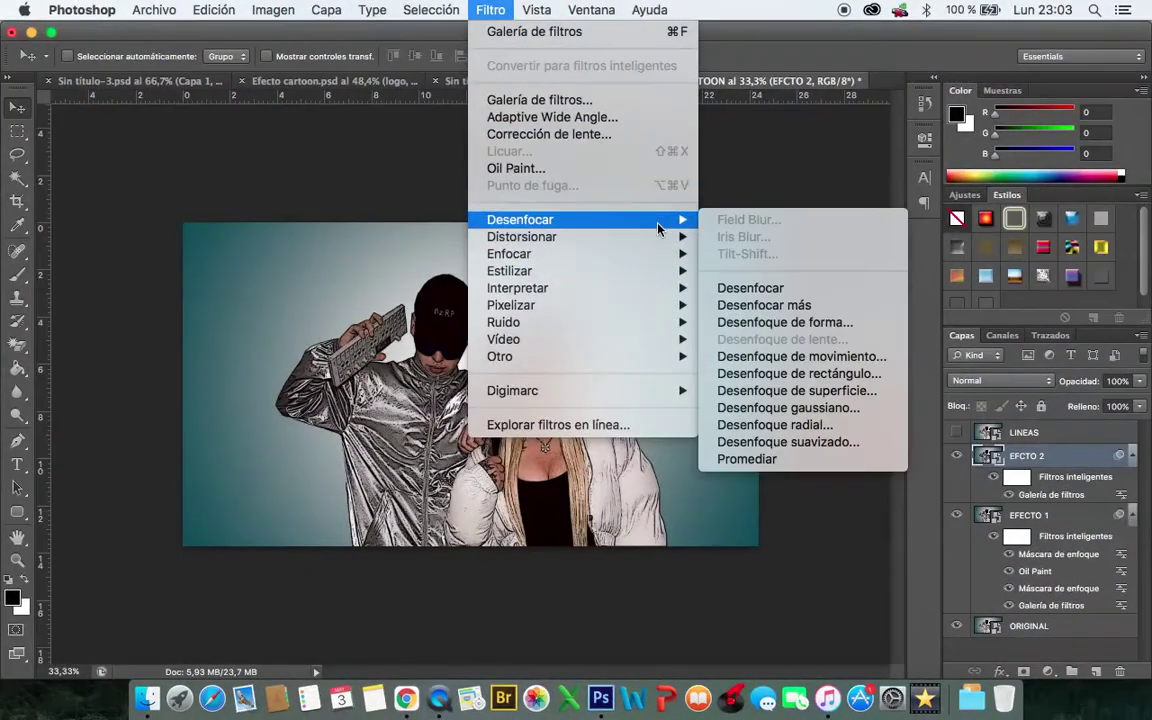
{"action": "mouse_move", "coordinate": [540, 254]}
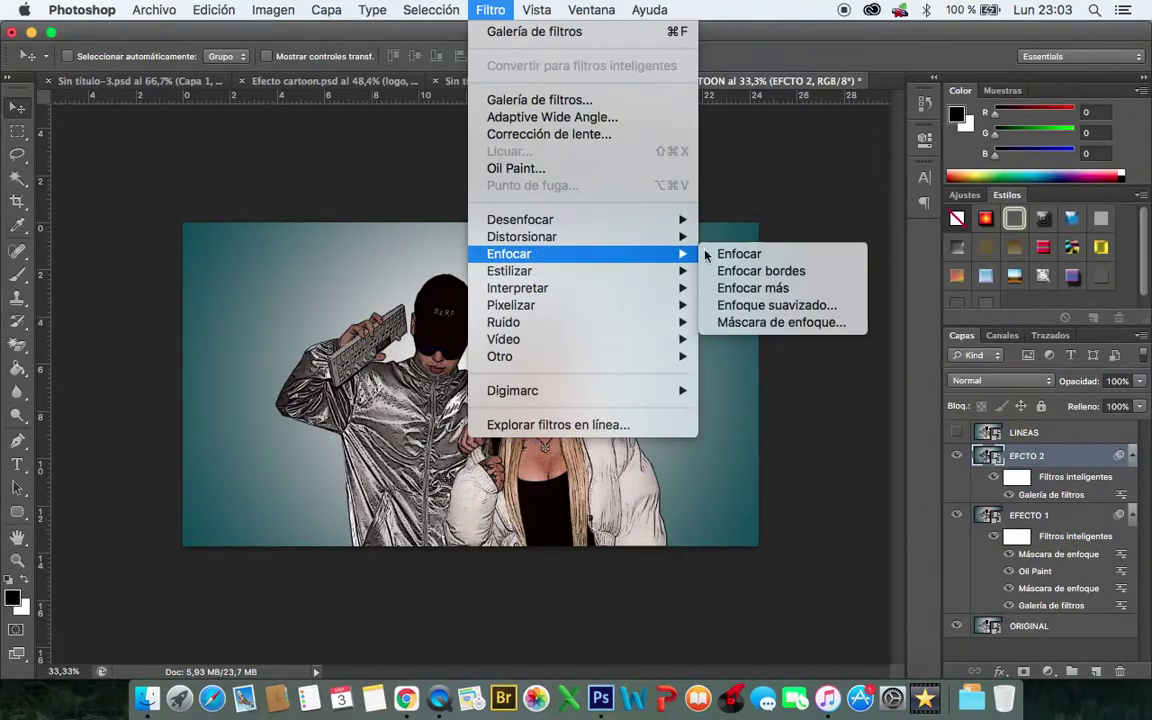
{"action": "left_click", "coordinate": [743, 322]}
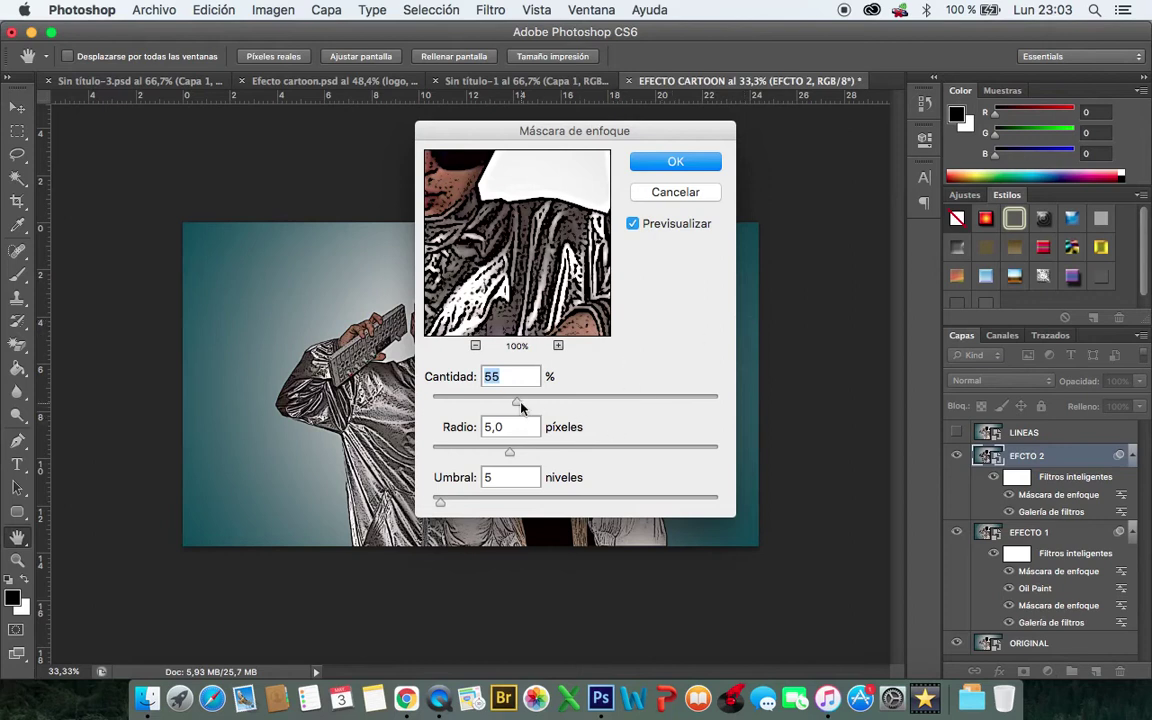
{"action": "type", "text": "60"}
{"action": "left_click", "coordinate": [670, 167]}
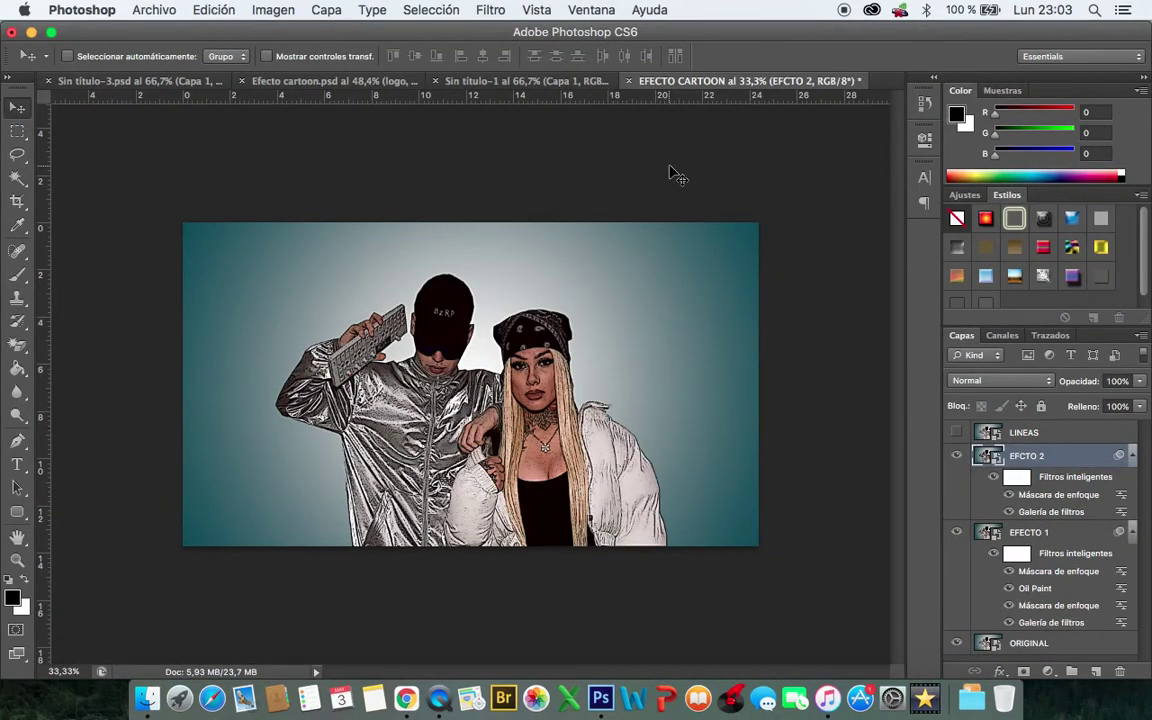
Apply Oil Paint to EFCTO 2 with stylization 4, cleanliness 3 and scale 0,1
{"action": "left_click", "coordinate": [488, 9]}
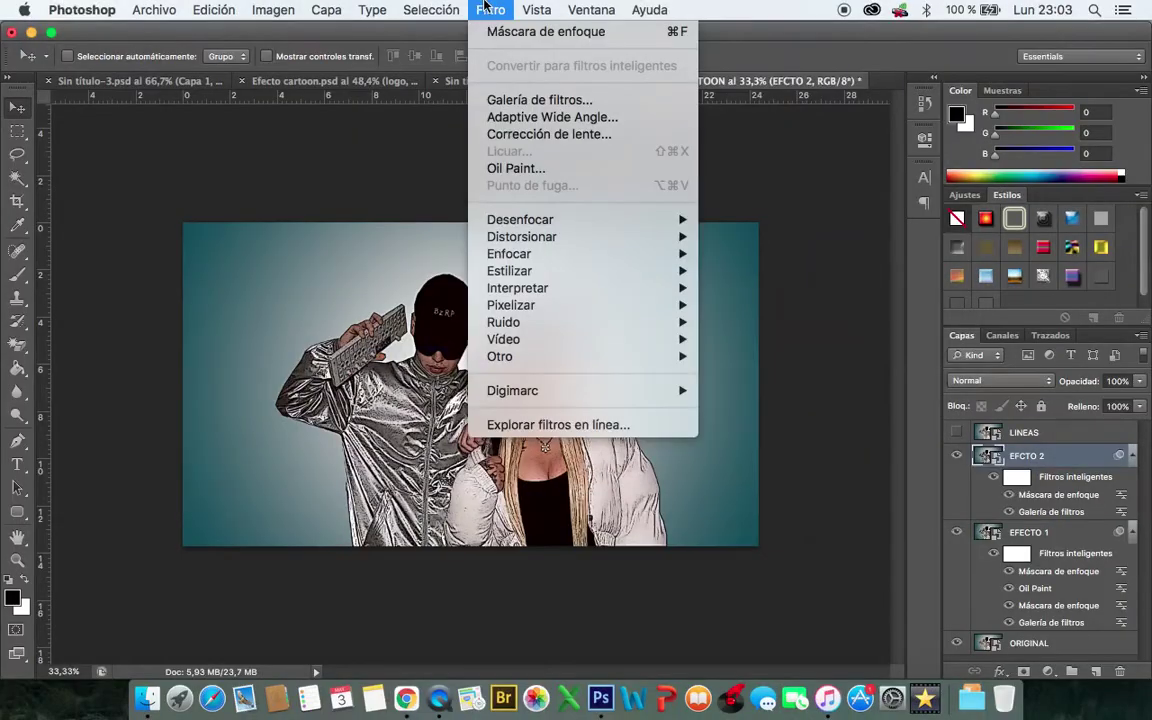
{"action": "left_click", "coordinate": [536, 169]}
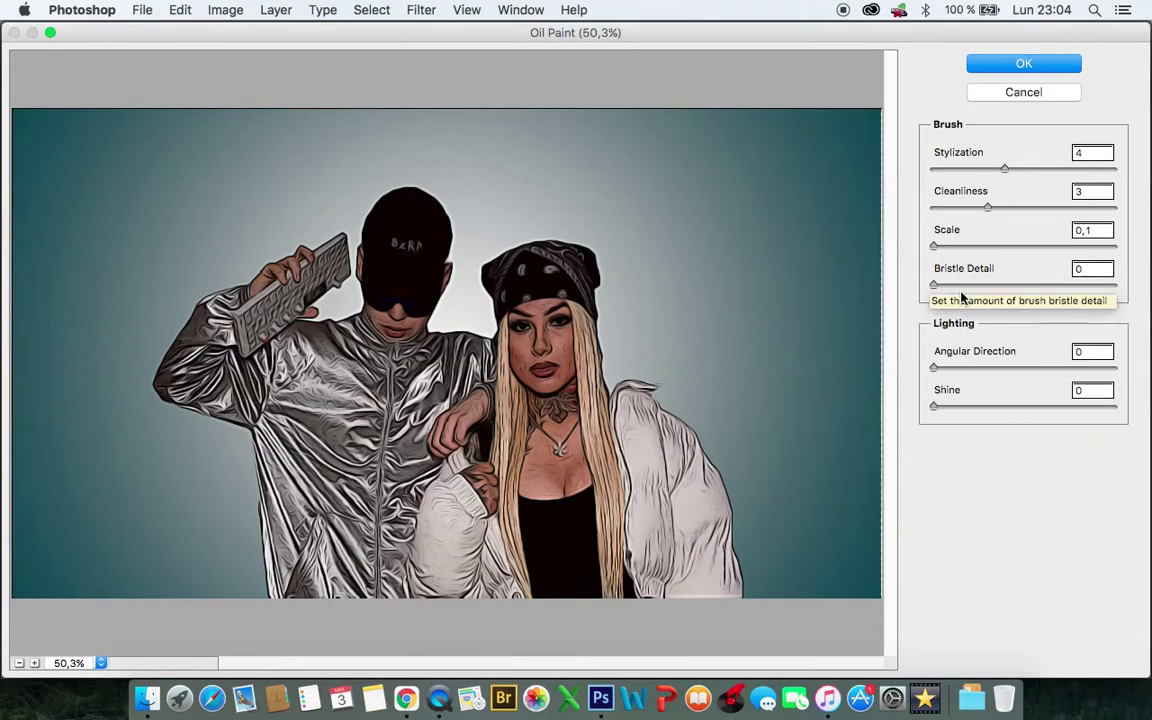
{"action": "left_click", "coordinate": [995, 66]}
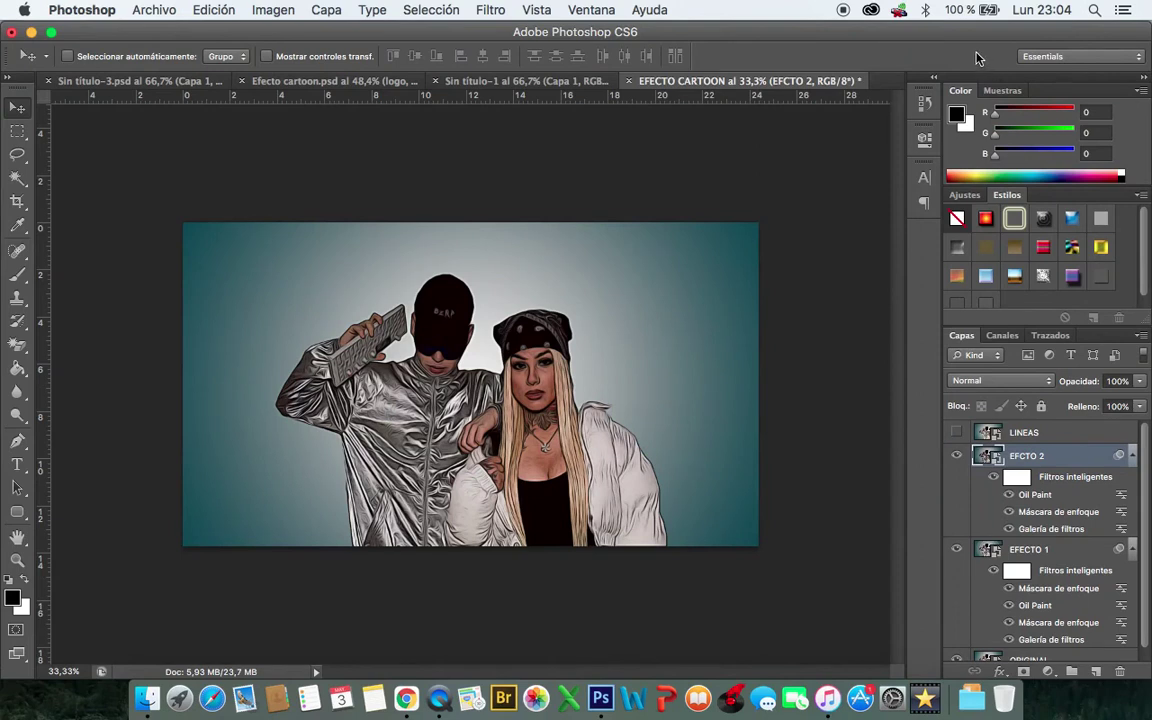
Set EFCTO 2 to Superponer blend mode at 30% opacity
{"action": "left_click", "coordinate": [1045, 385]}
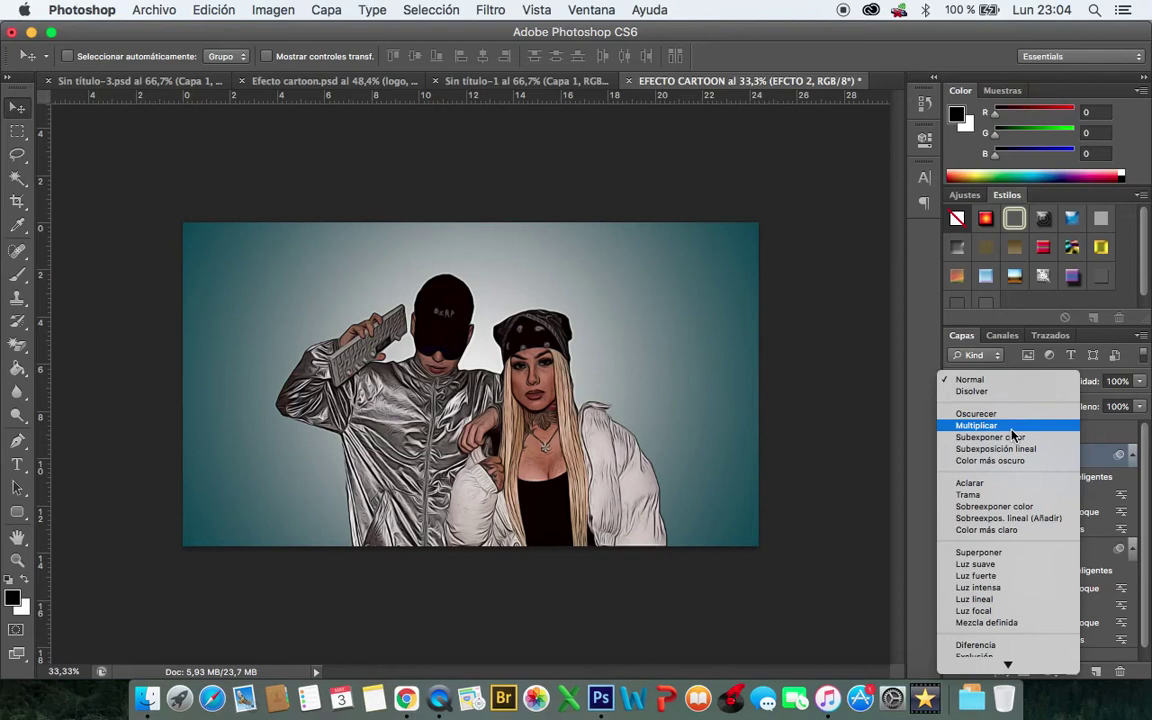
{"action": "left_click", "coordinate": [1018, 552]}
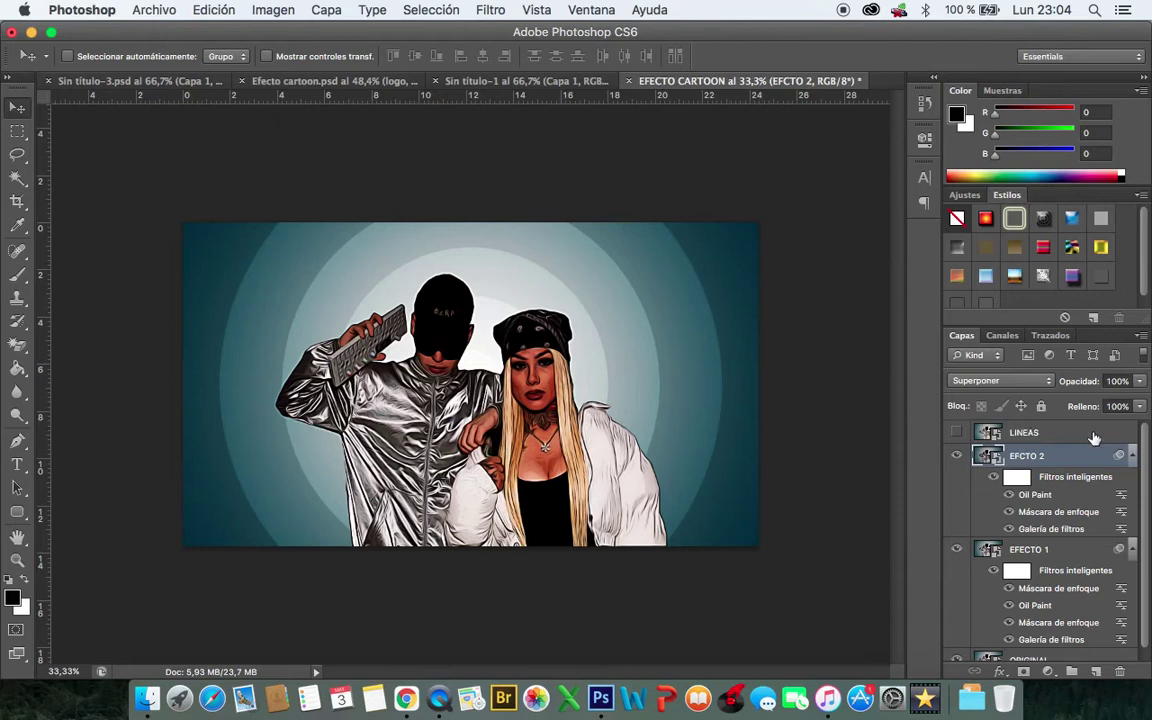
{"action": "left_click", "coordinate": [1122, 381]}
{"action": "type", "text": "80"}
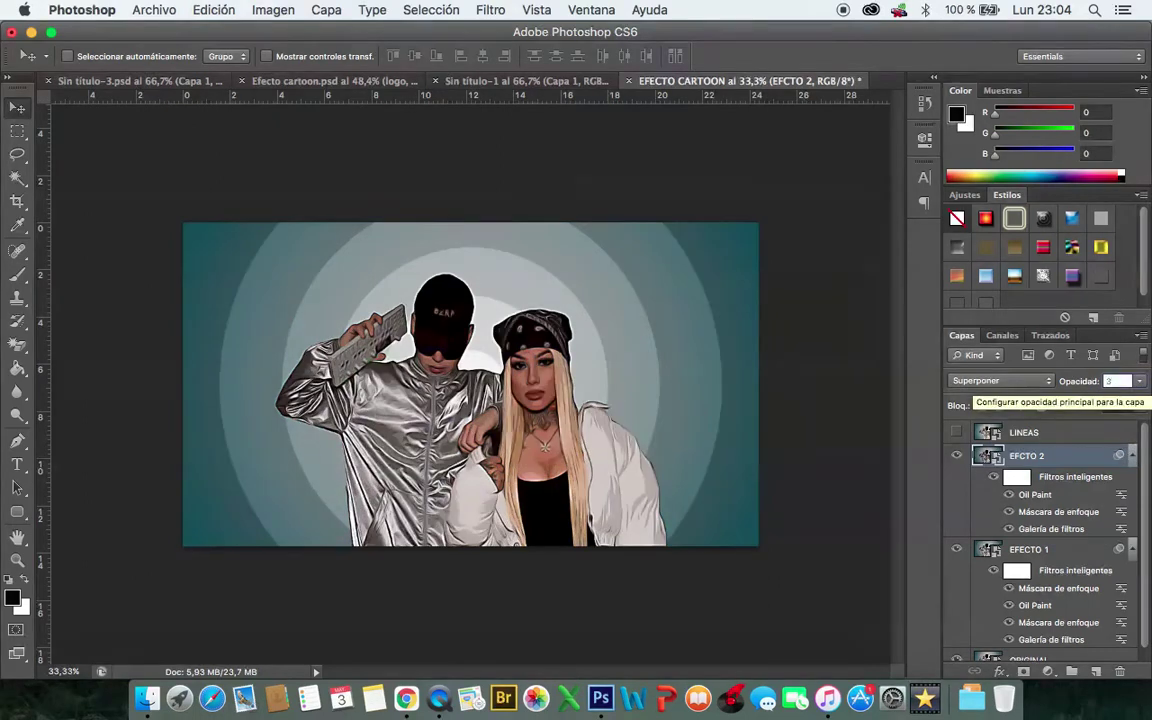
{"action": "key", "text": "Return"}
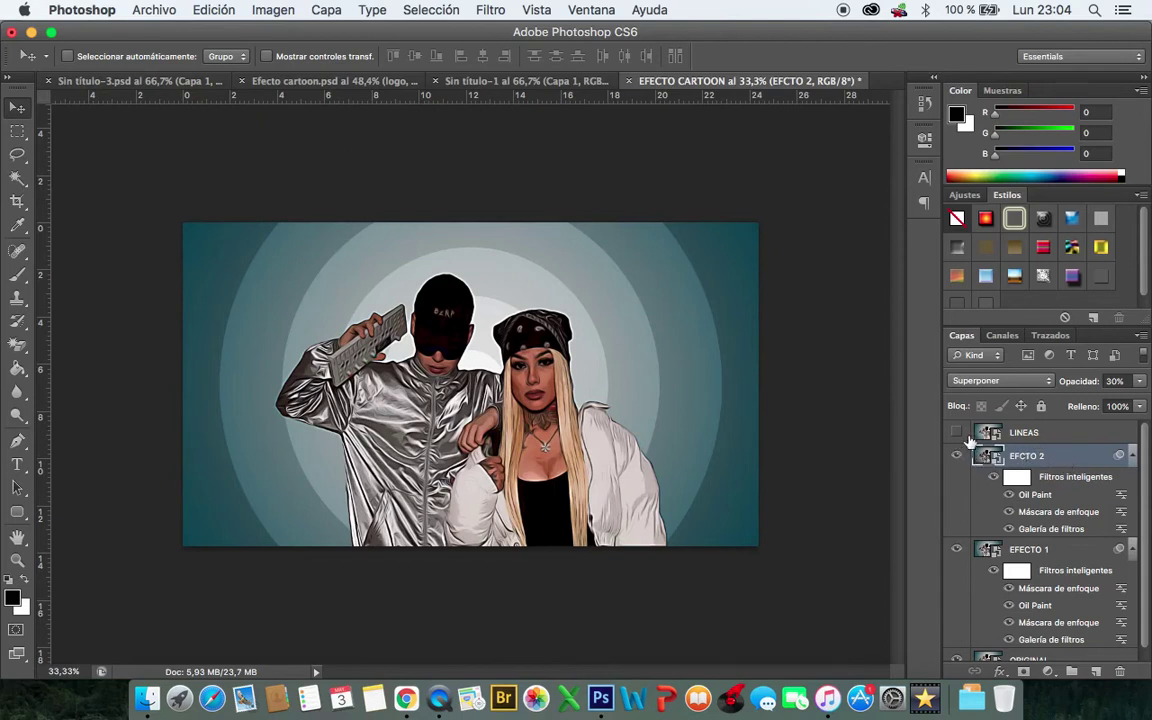
Show the LINEAS layer and apply the Fotocopia sketch filter with detail 4 and darkness 20
{"action": "left_click", "coordinate": [1022, 434]}
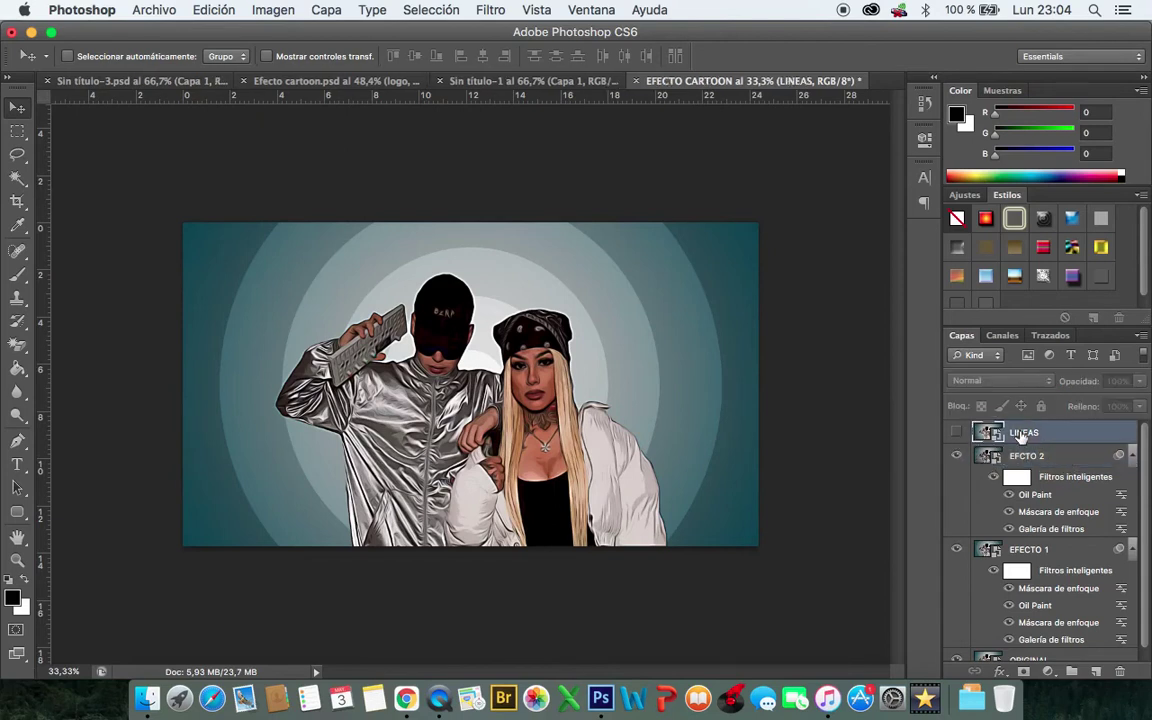
{"action": "left_click", "coordinate": [955, 433]}
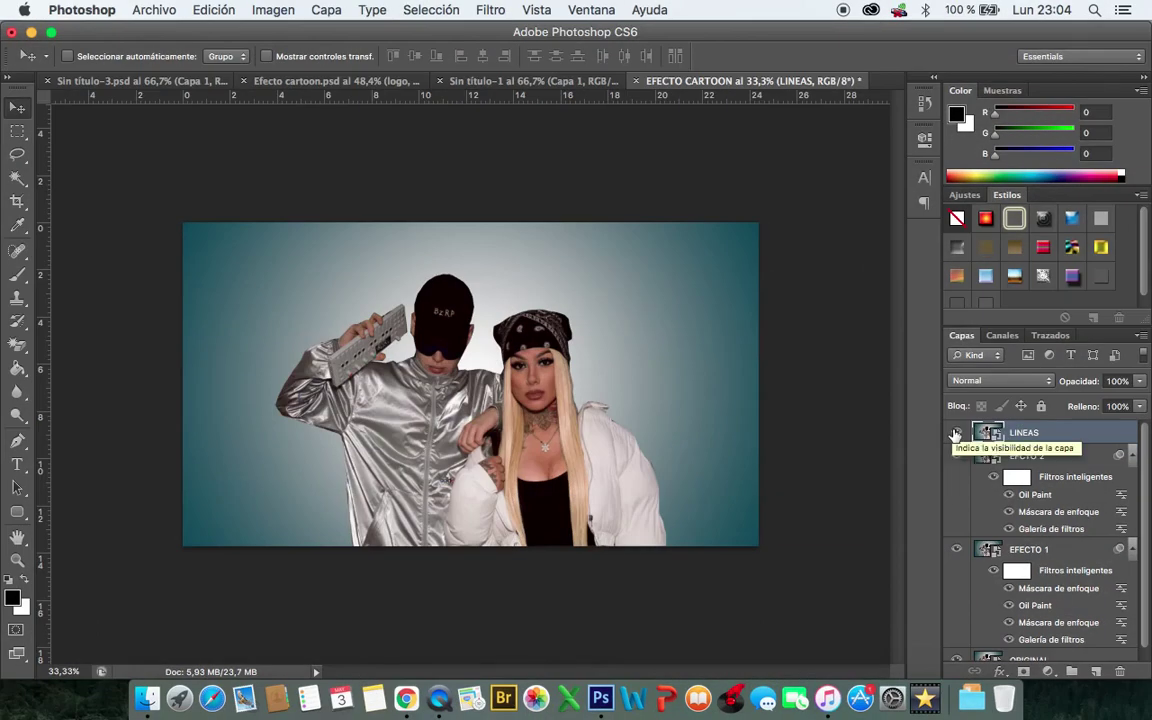
{"action": "left_click", "coordinate": [490, 10]}
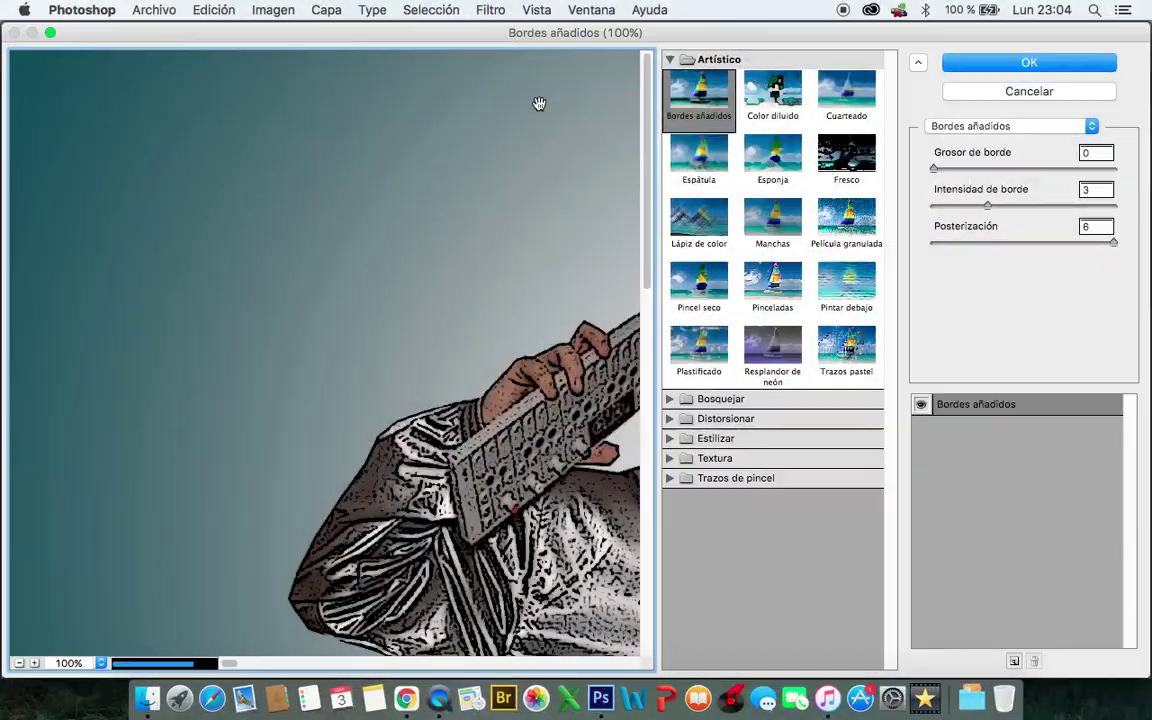
{"action": "left_click", "coordinate": [676, 400]}
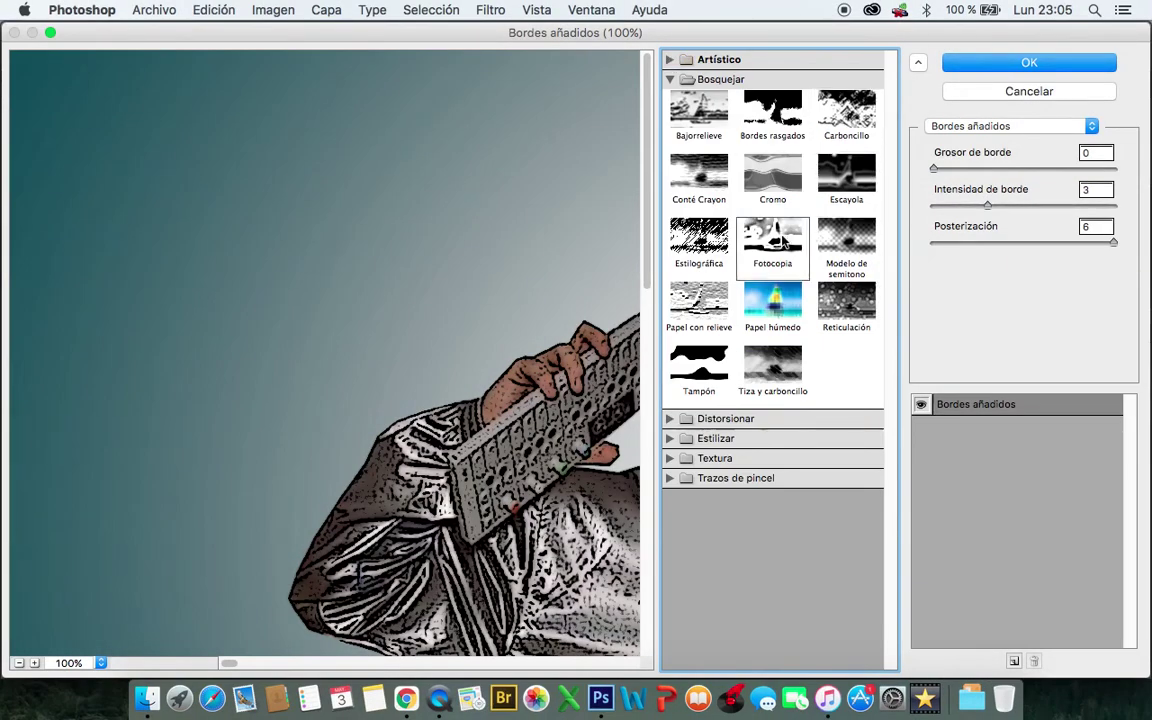
{"action": "left_click", "coordinate": [783, 240]}
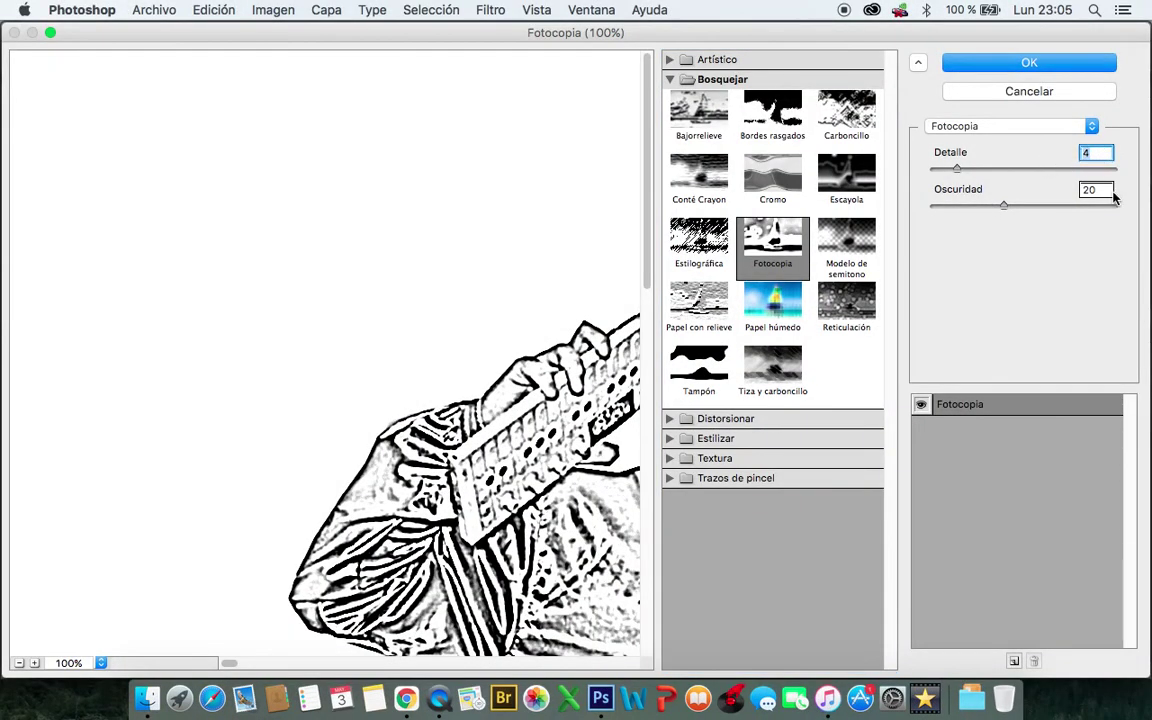
{"action": "key", "text": "Tab"}
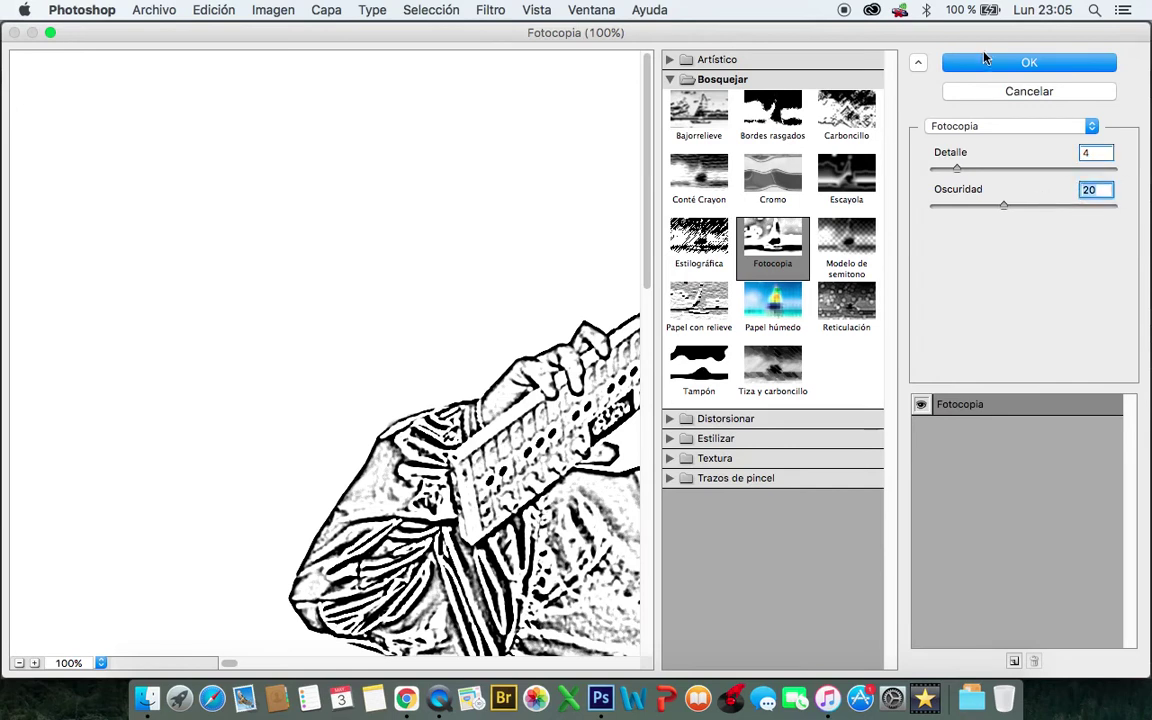
{"action": "left_click", "coordinate": [985, 62]}
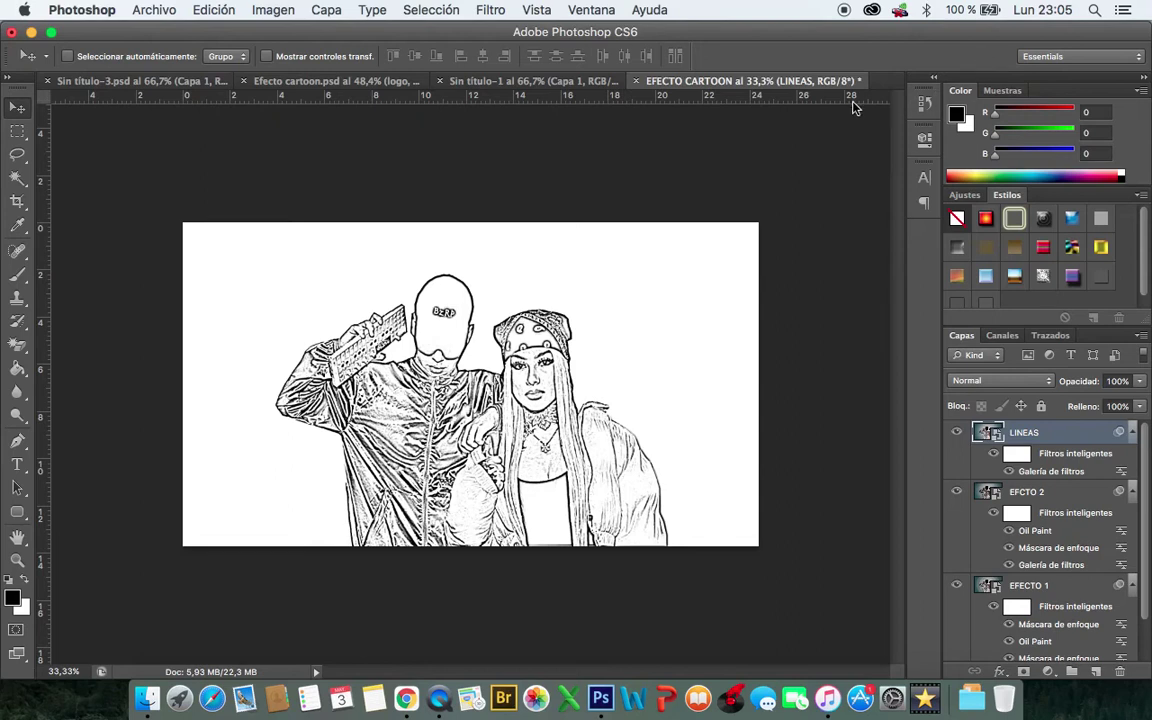
Apply Oil Paint to LINEAS with stylization 4, cleanliness 3 and scale 0,1
{"action": "left_click", "coordinate": [491, 8]}
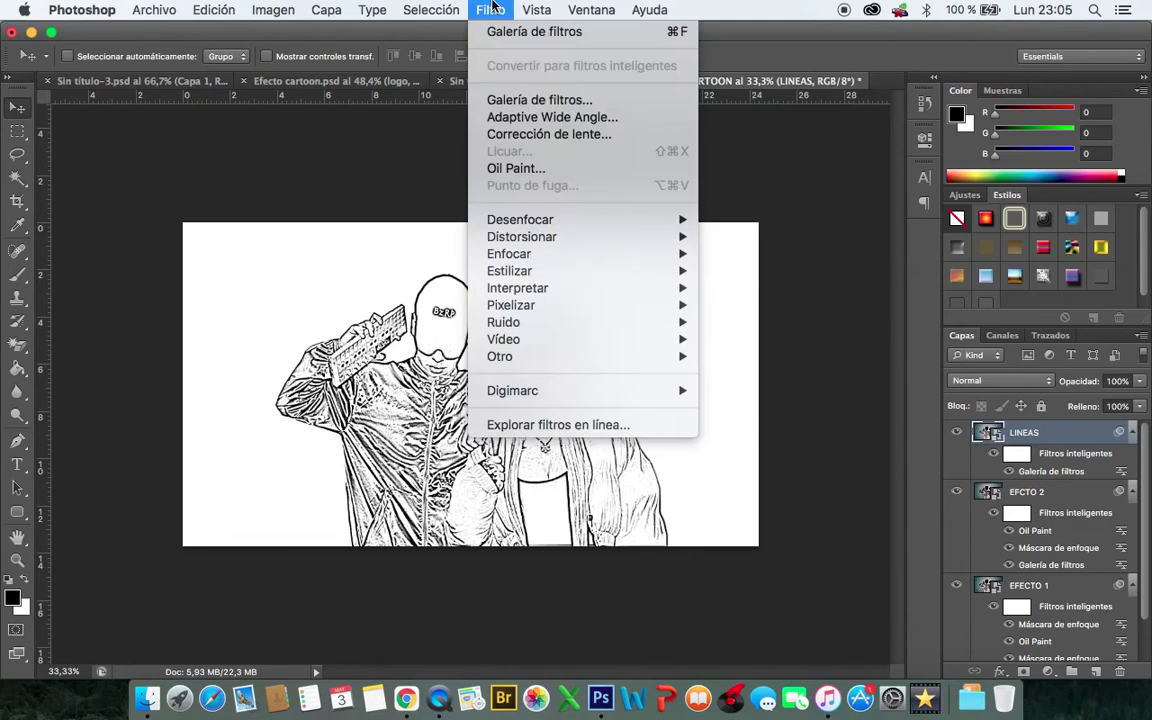
{"action": "left_click", "coordinate": [516, 169]}
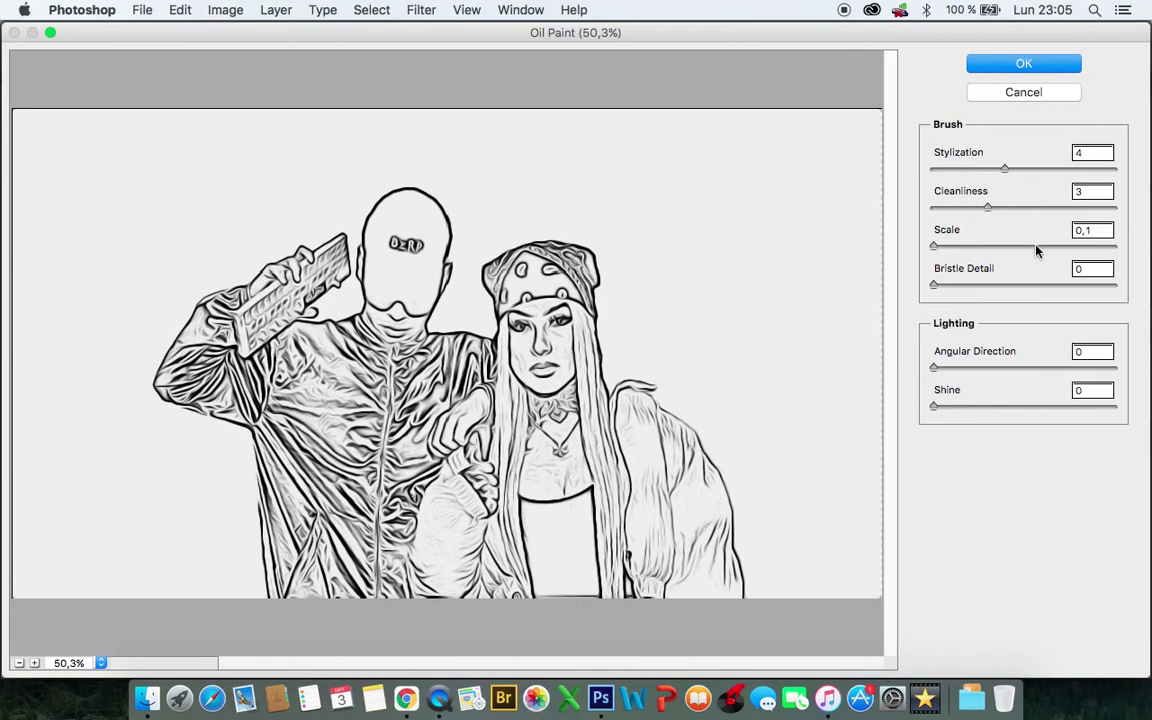
{"action": "left_click", "coordinate": [1052, 66]}
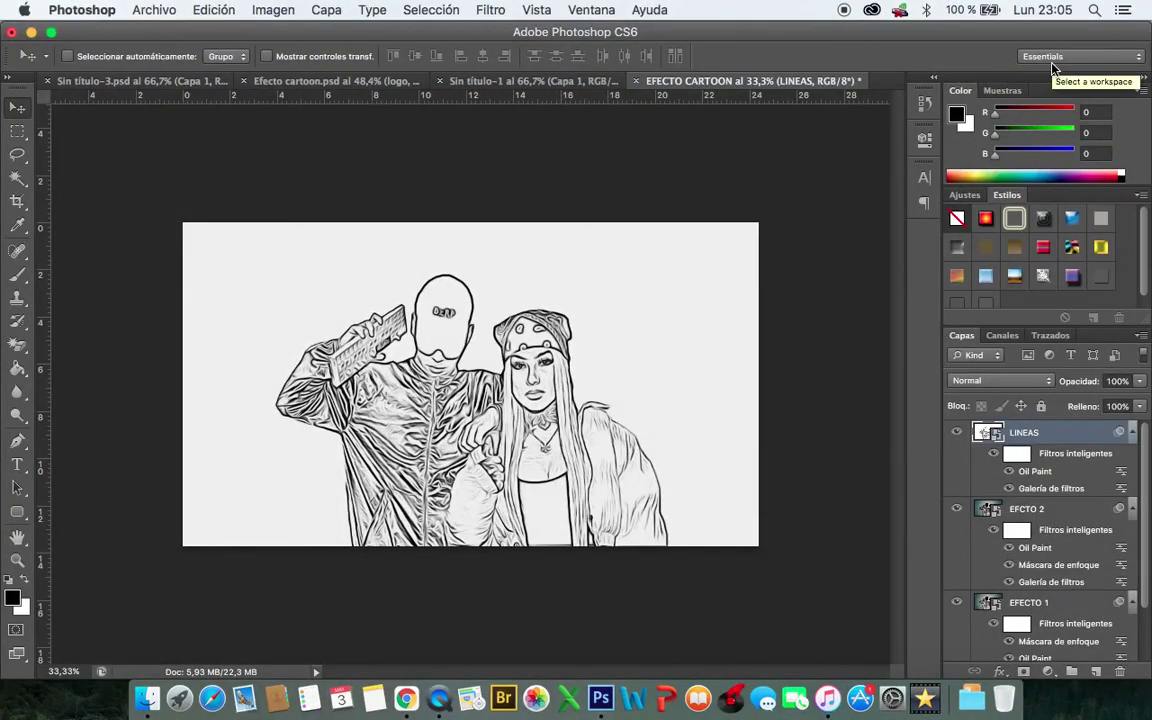
Blend LINEAS in Multiplicar at 40% opacity and add a white layer mask to it
{"action": "left_click", "coordinate": [1022, 381]}
{"action": "left_click", "coordinate": [1012, 427]}
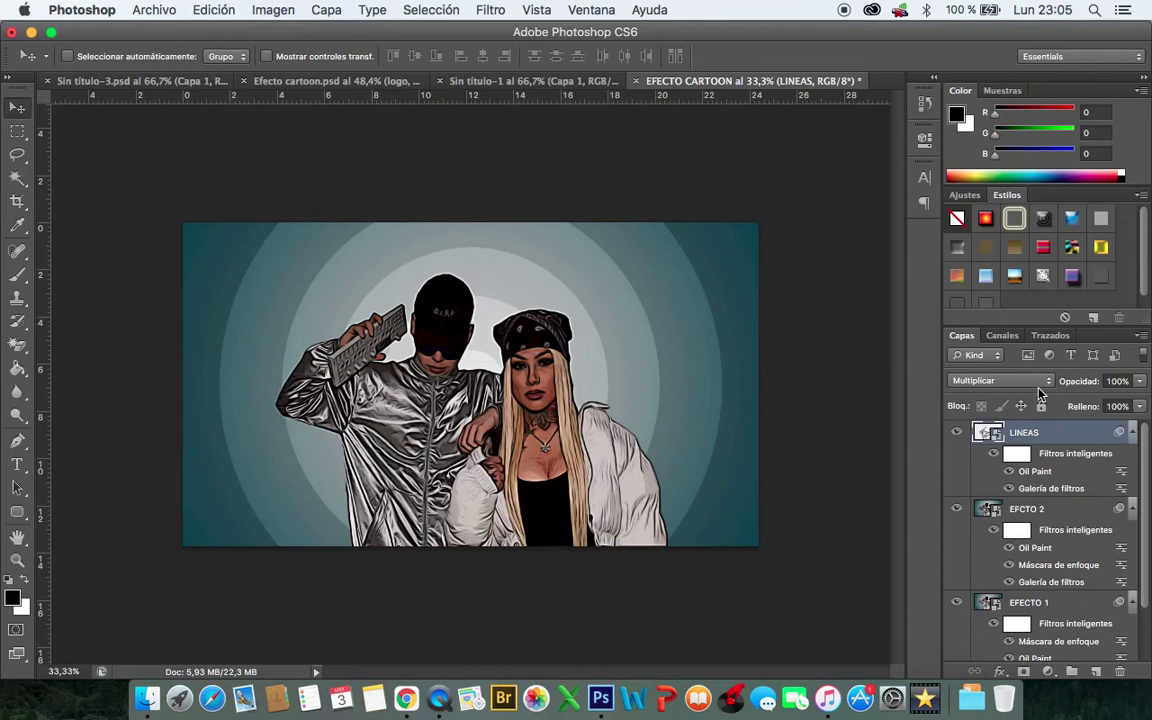
{"action": "left_click", "coordinate": [1118, 381]}
{"action": "type", "text": "40"}
{"action": "key", "text": "Return"}
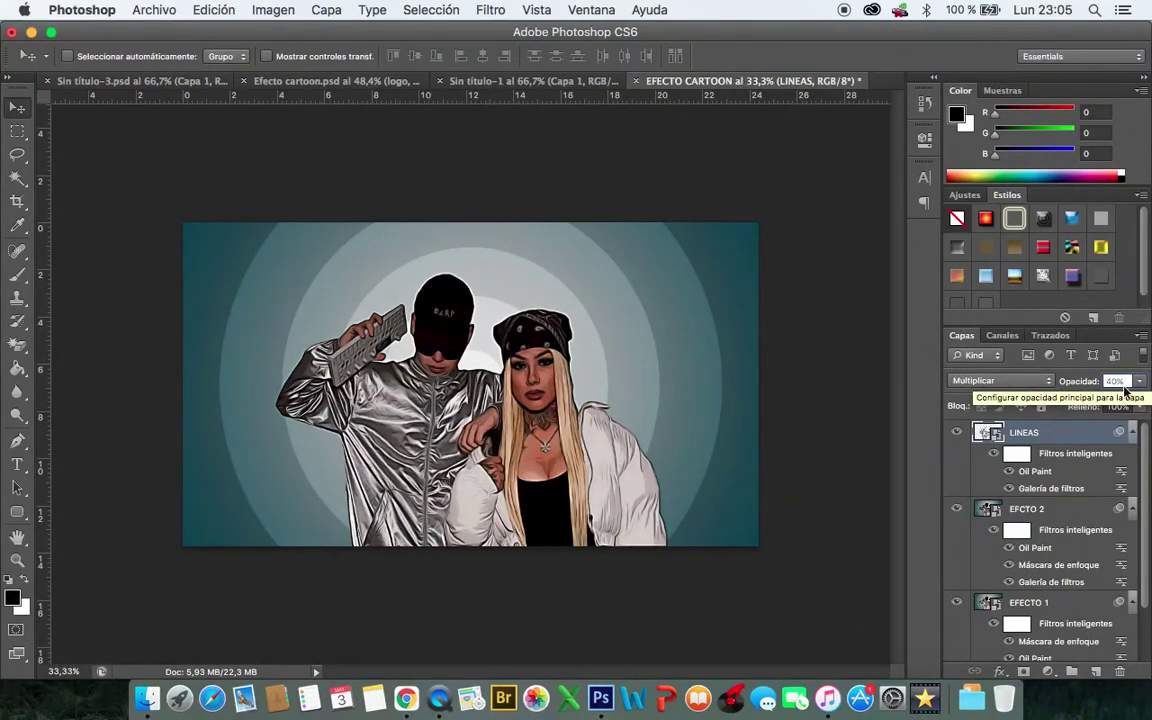
{"action": "key", "text": "Return"}
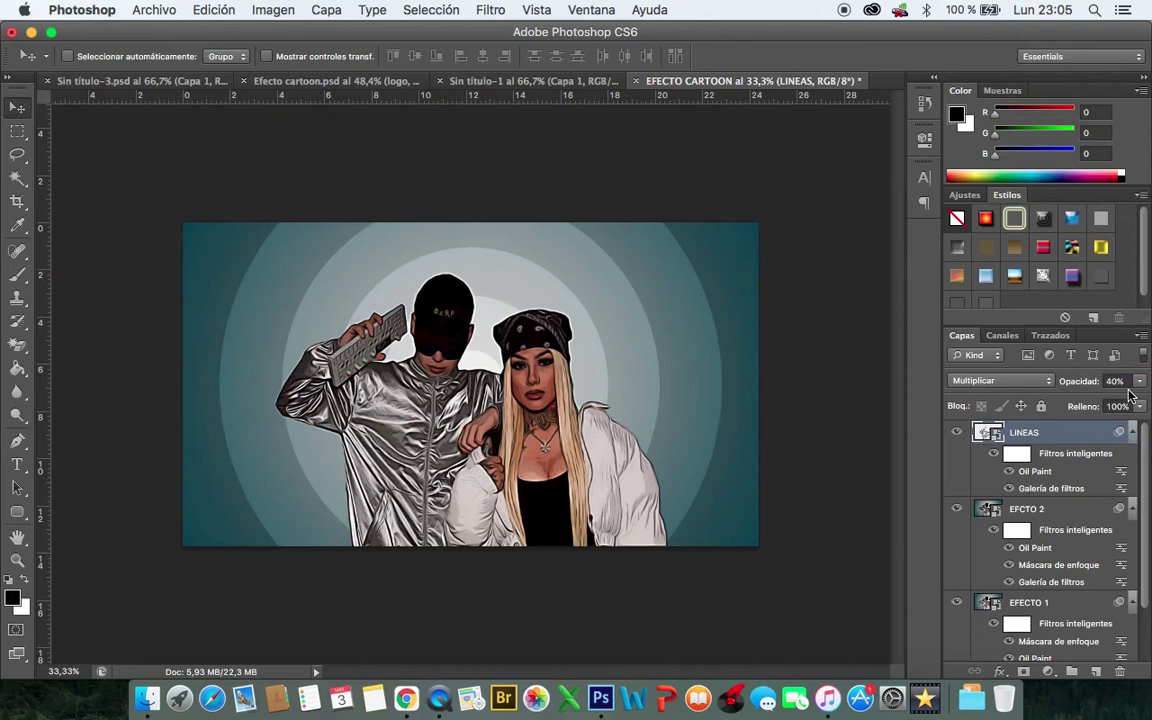
{"action": "left_click", "coordinate": [1026, 673]}
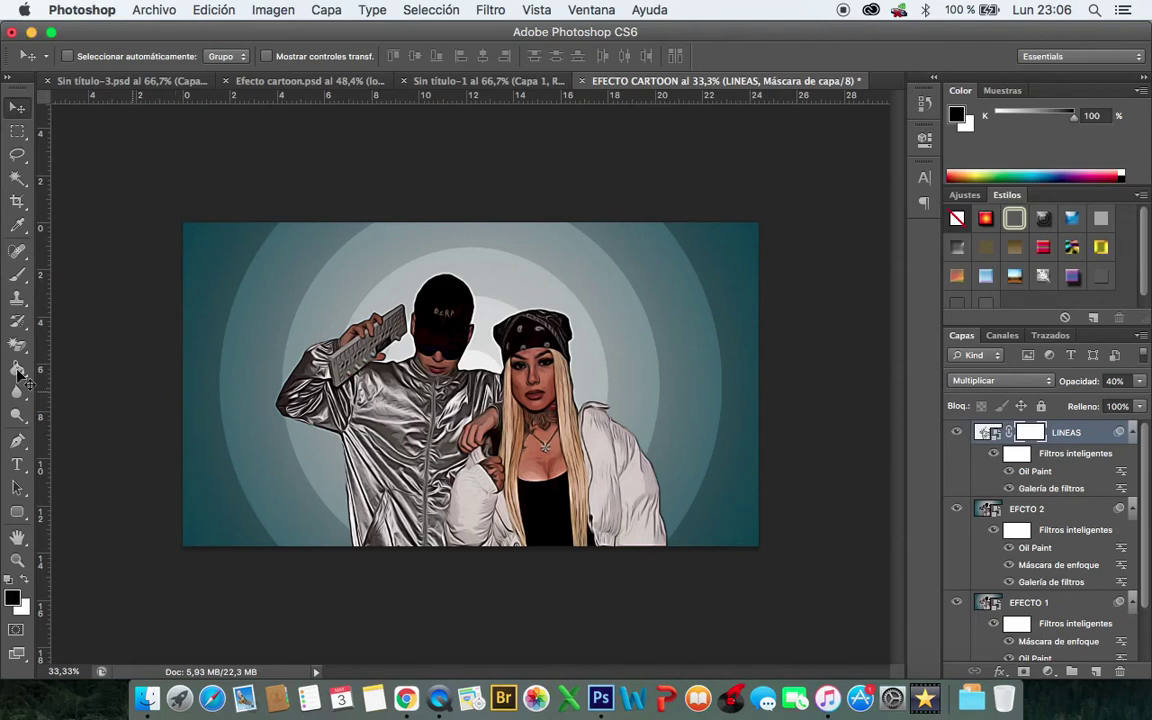
Brush black into the LINEAS mask over the man's face and hand, undoing one stray stroke
{"action": "left_click", "coordinate": [20, 275]}
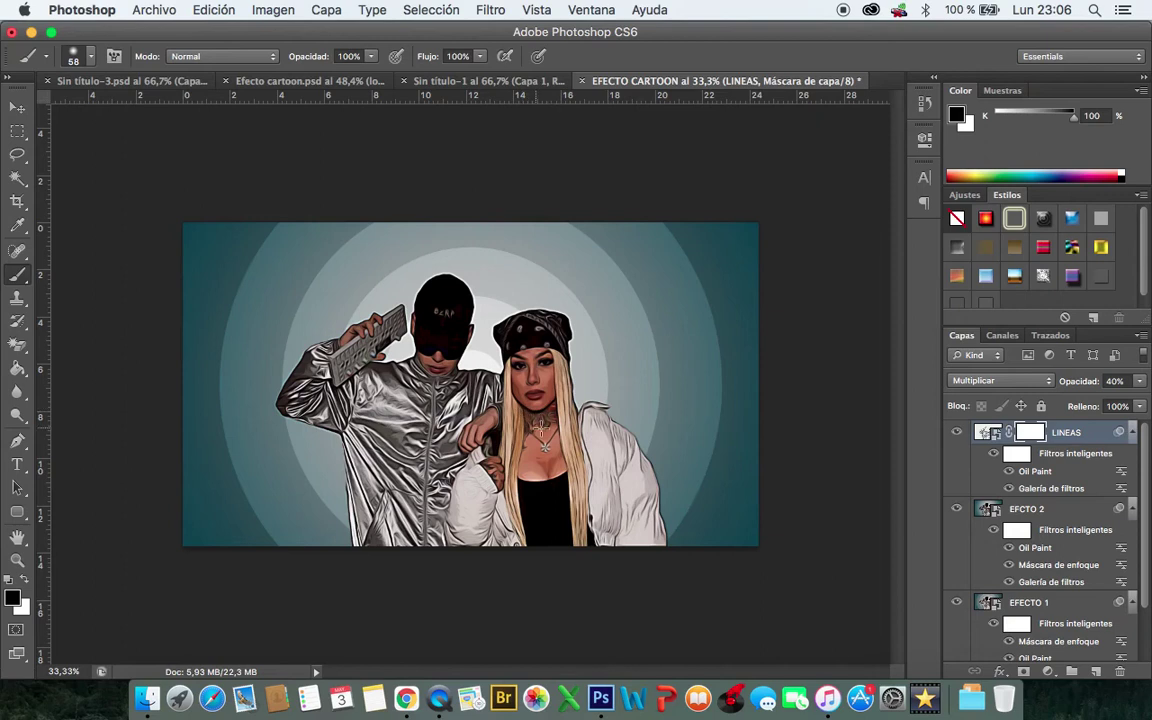
{"action": "left_click_drag", "start_coordinate": [494, 468], "coordinate": [484, 456]}
{"action": "key", "text": "ctrl+z"}
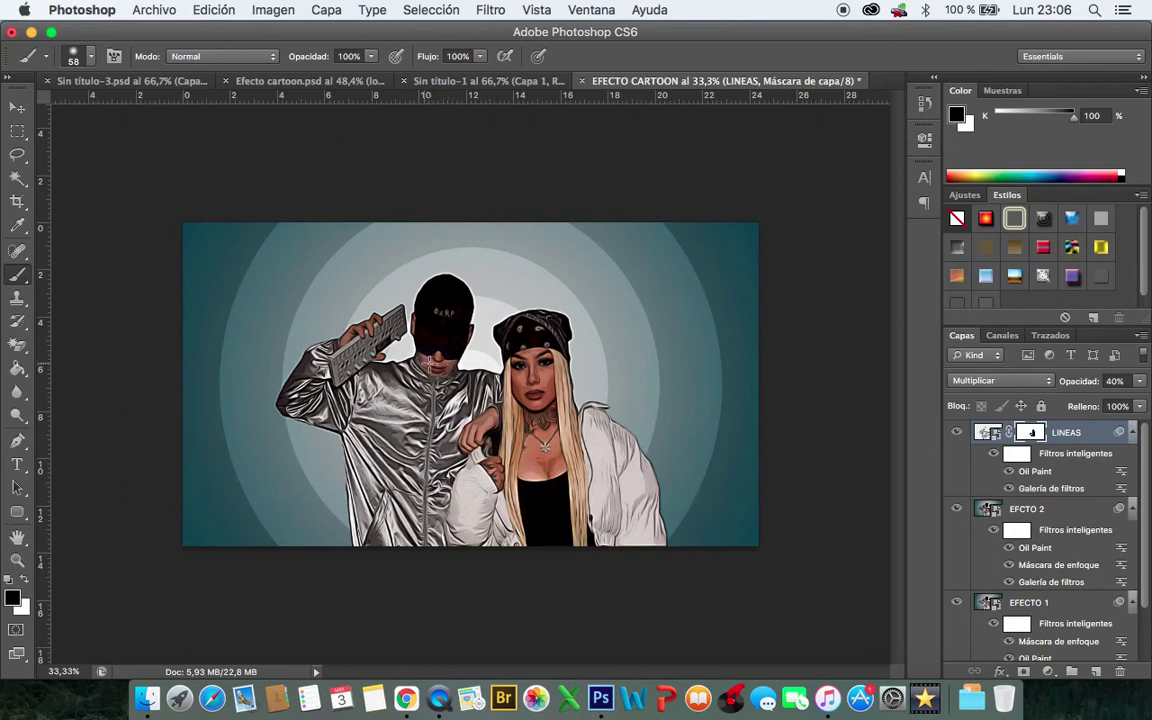
{"action": "left_click_drag", "start_coordinate": [428, 362], "coordinate": [445, 366]}
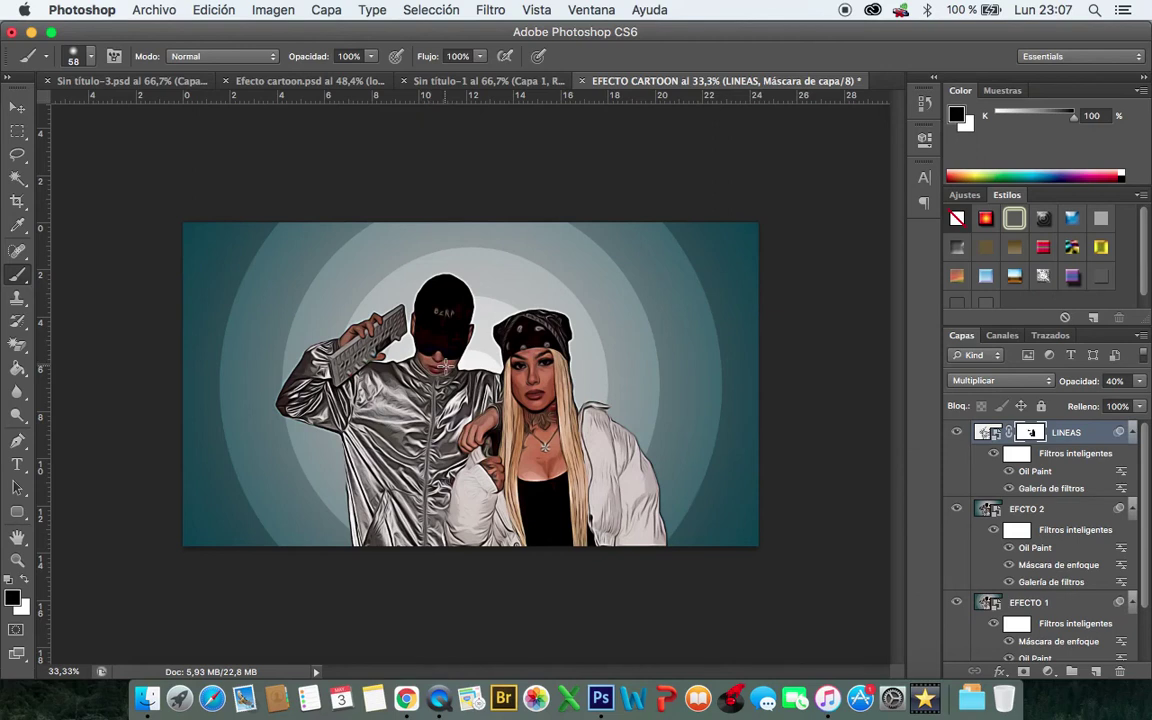
{"action": "left_click_drag", "start_coordinate": [320, 292], "coordinate": [318, 305]}
{"action": "left_click_drag", "start_coordinate": [372, 316], "coordinate": [380, 355]}
{"action": "key", "text": "ctrl+super+Escape"}
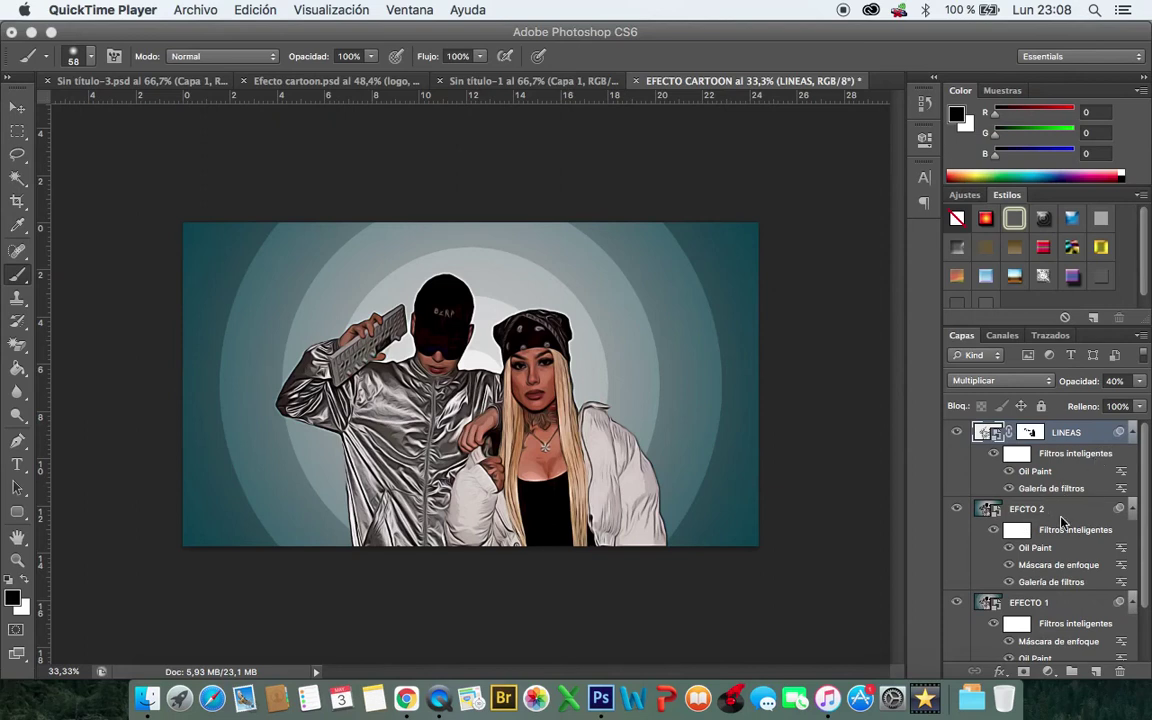
Add an Intensidad (vibrance) adjustment layer with vibrance +75 and saturation +12
{"action": "left_click", "coordinate": [1049, 676]}
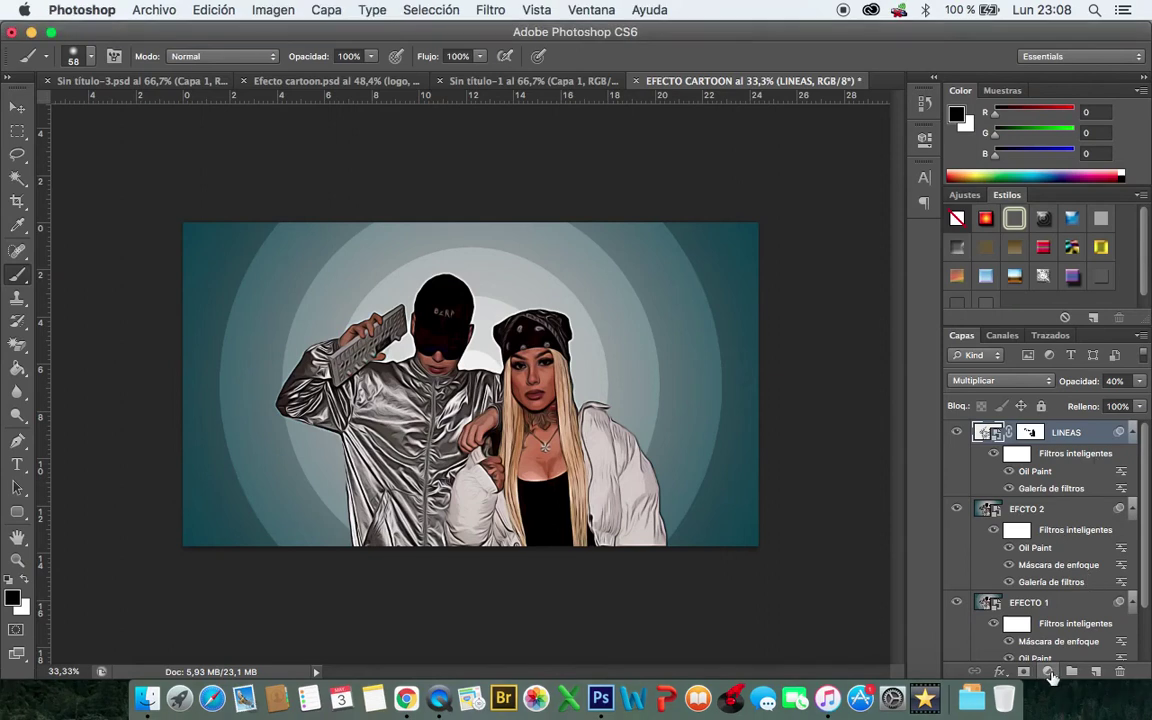
{"action": "left_click", "coordinate": [1050, 675]}
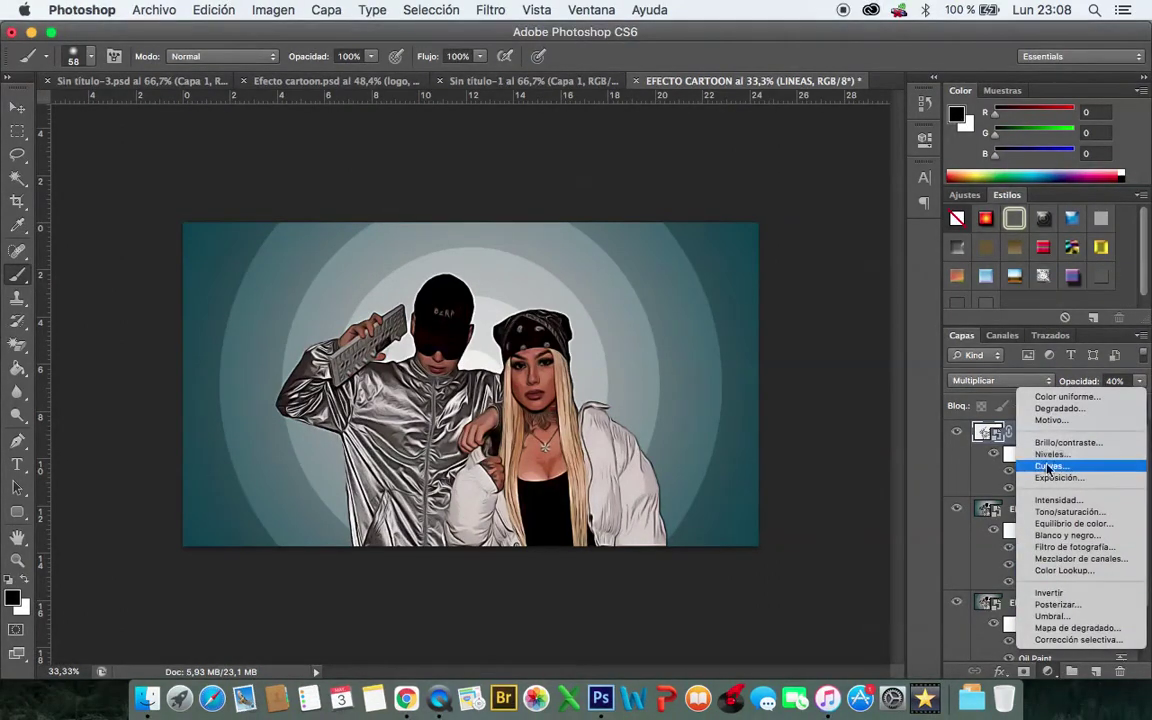
{"action": "left_click", "coordinate": [1068, 501]}
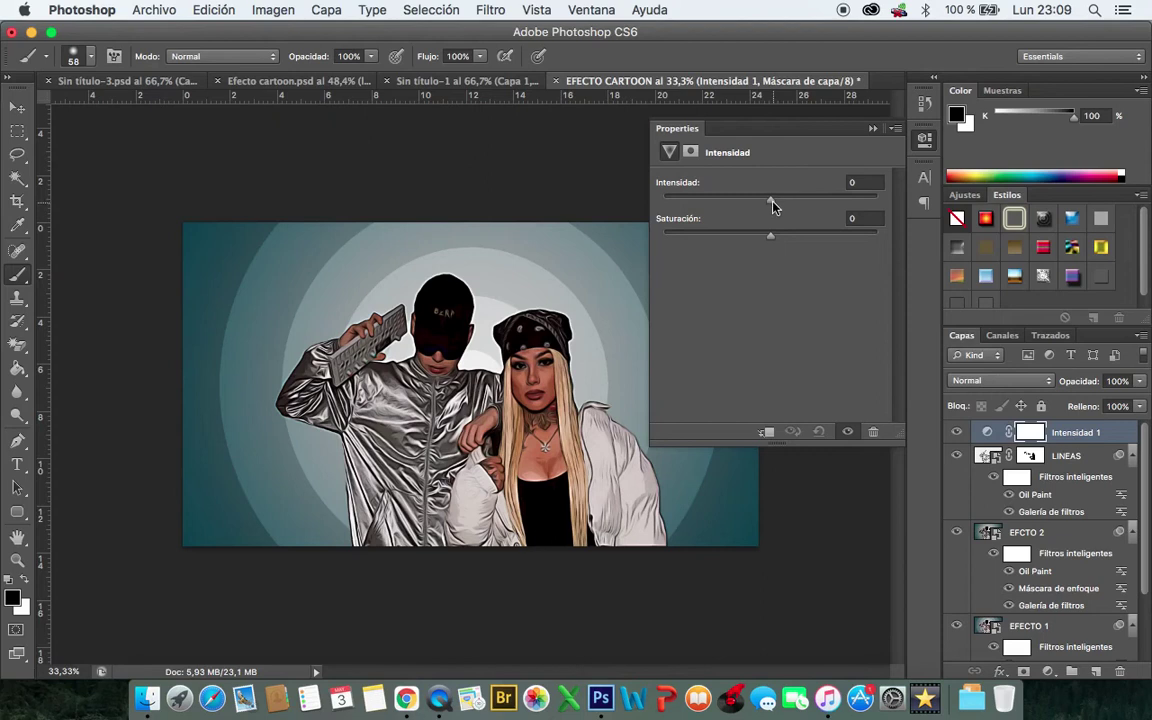
{"action": "left_click_drag", "start_coordinate": [772, 203], "coordinate": [840, 211]}
{"action": "left_click_drag", "start_coordinate": [848, 210], "coordinate": [852, 211]}
{"action": "mouse_move", "coordinate": [772, 240]}
{"action": "left_mouse_down"}
{"action": "mouse_move", "coordinate": [701, 248]}
{"action": "mouse_move", "coordinate": [837, 234]}
{"action": "left_mouse_up"}
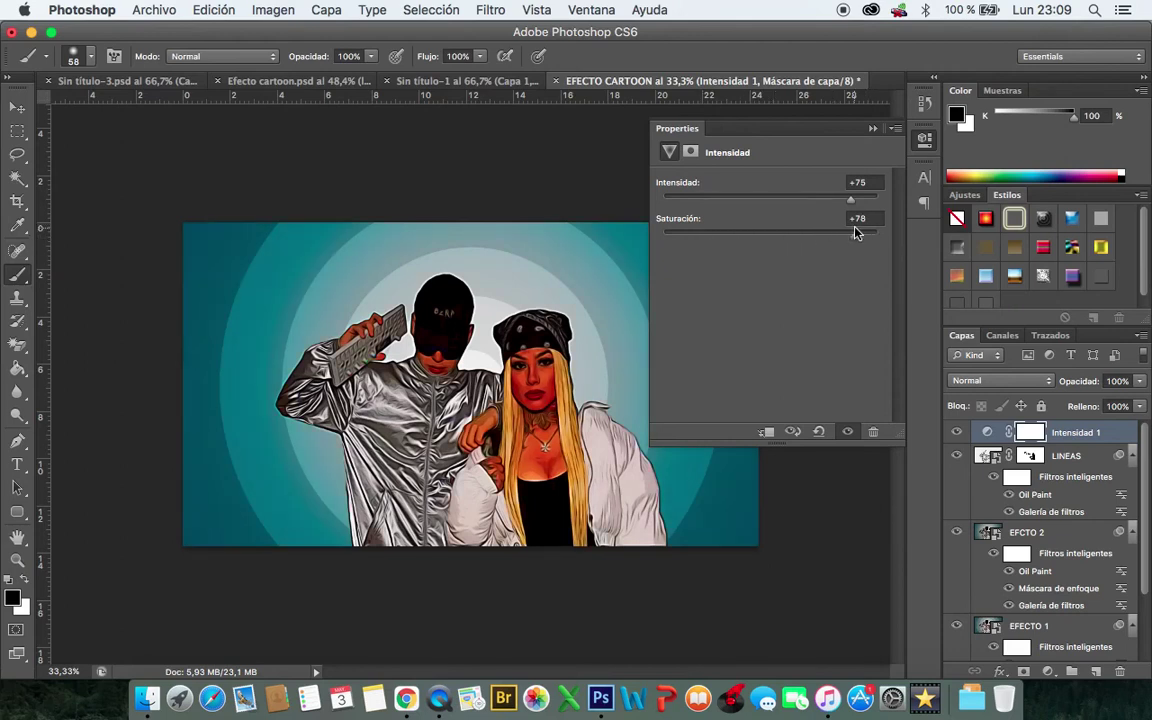
{"action": "mouse_move", "coordinate": [857, 233]}
{"action": "left_mouse_down"}
{"action": "mouse_move", "coordinate": [714, 248]}
{"action": "mouse_move", "coordinate": [790, 236]}
{"action": "left_mouse_up"}
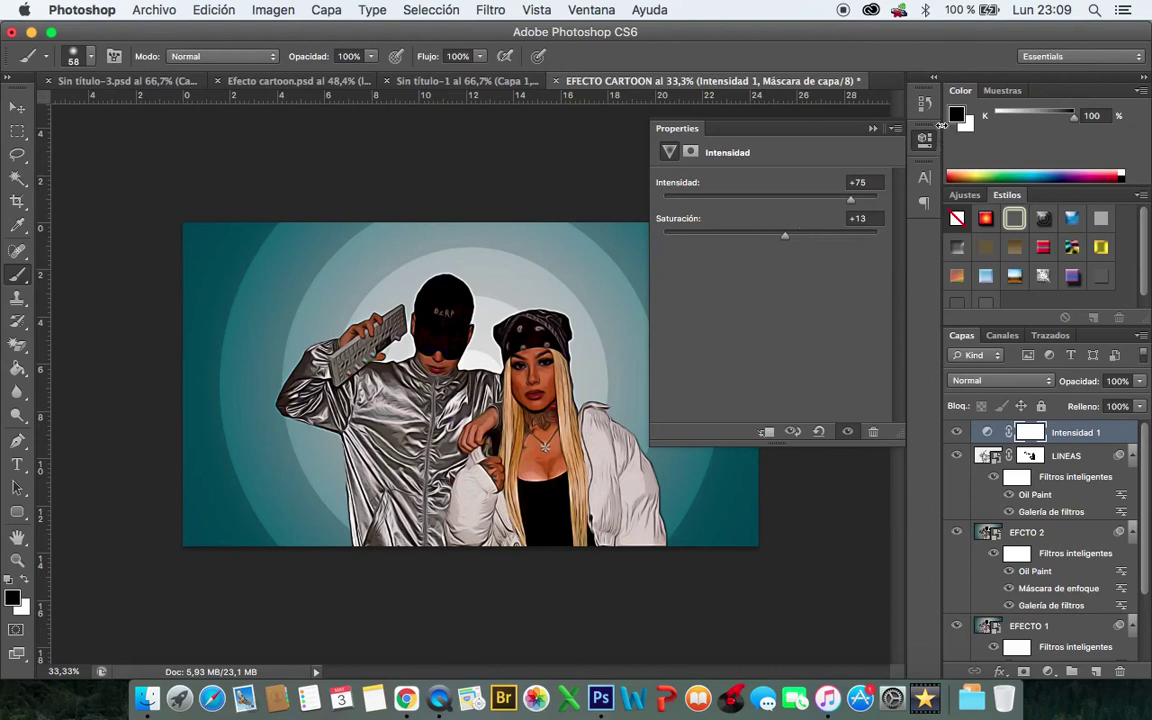
{"action": "left_click_drag", "start_coordinate": [783, 239], "coordinate": [774, 239]}
{"action": "left_click_drag", "start_coordinate": [774, 240], "coordinate": [783, 240]}
Lower the Intensidad 1 layer's fill to 20% and keep that layer selected
{"action": "left_click", "coordinate": [924, 142]}
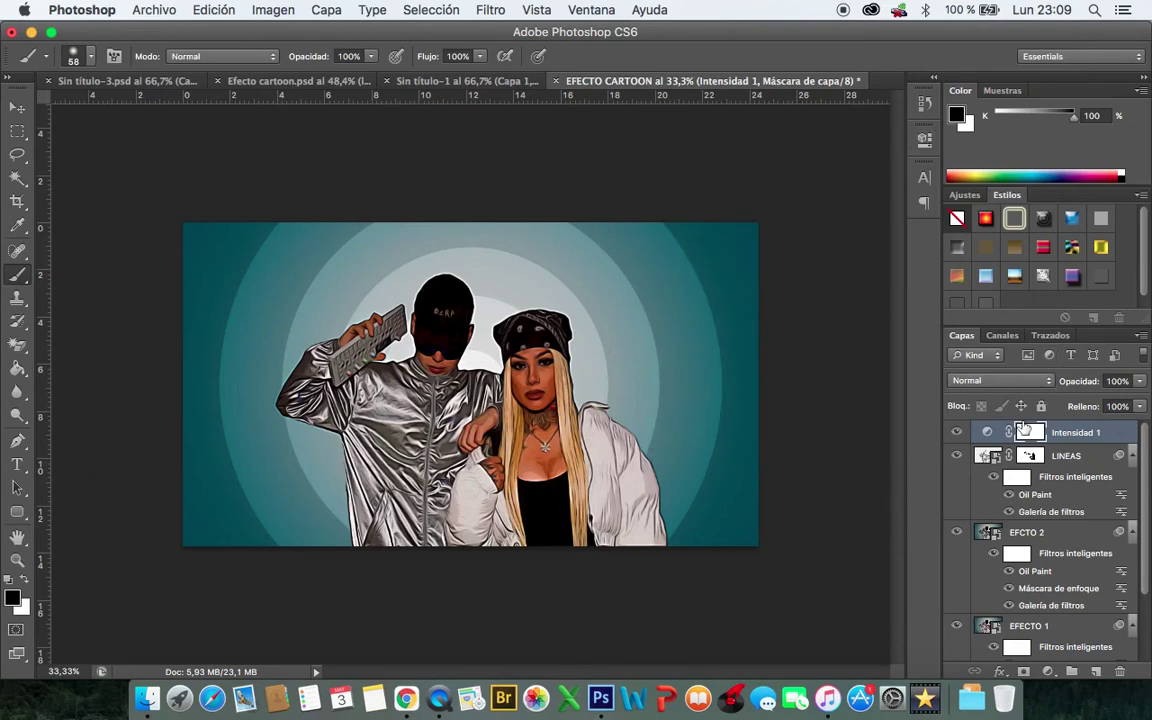
{"action": "left_click", "coordinate": [1117, 406]}
{"action": "type", "text": "2"}
{"action": "key", "text": "Return"}
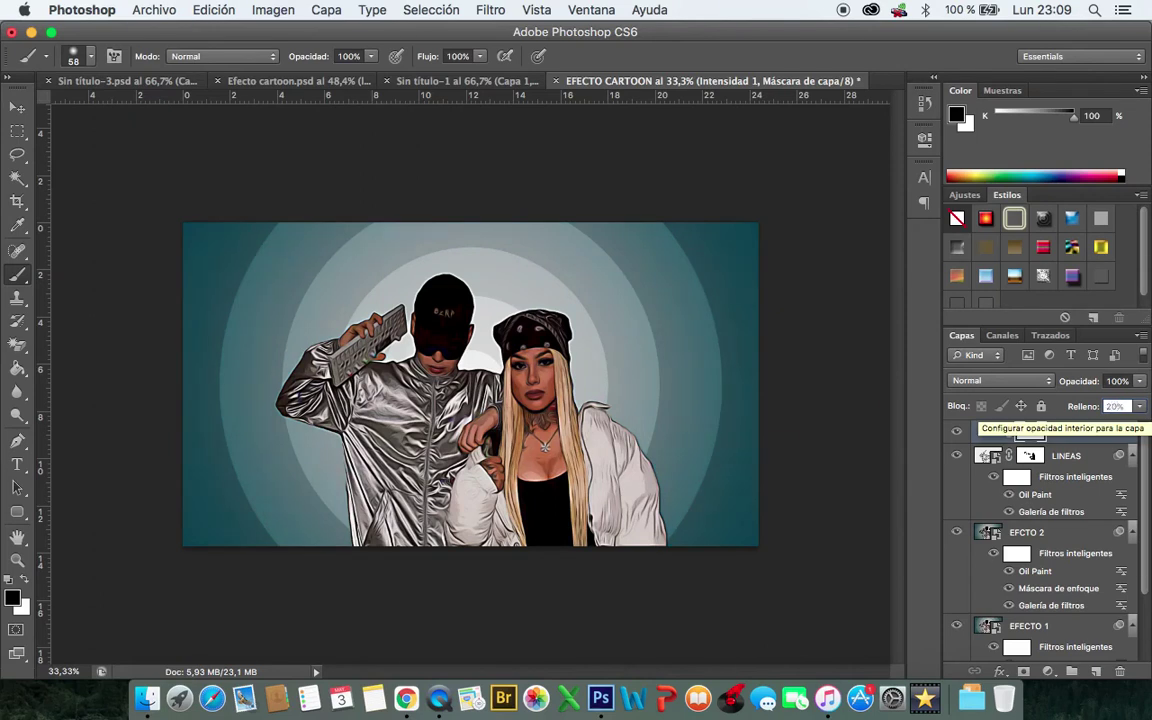
{"action": "key", "text": "Return"}
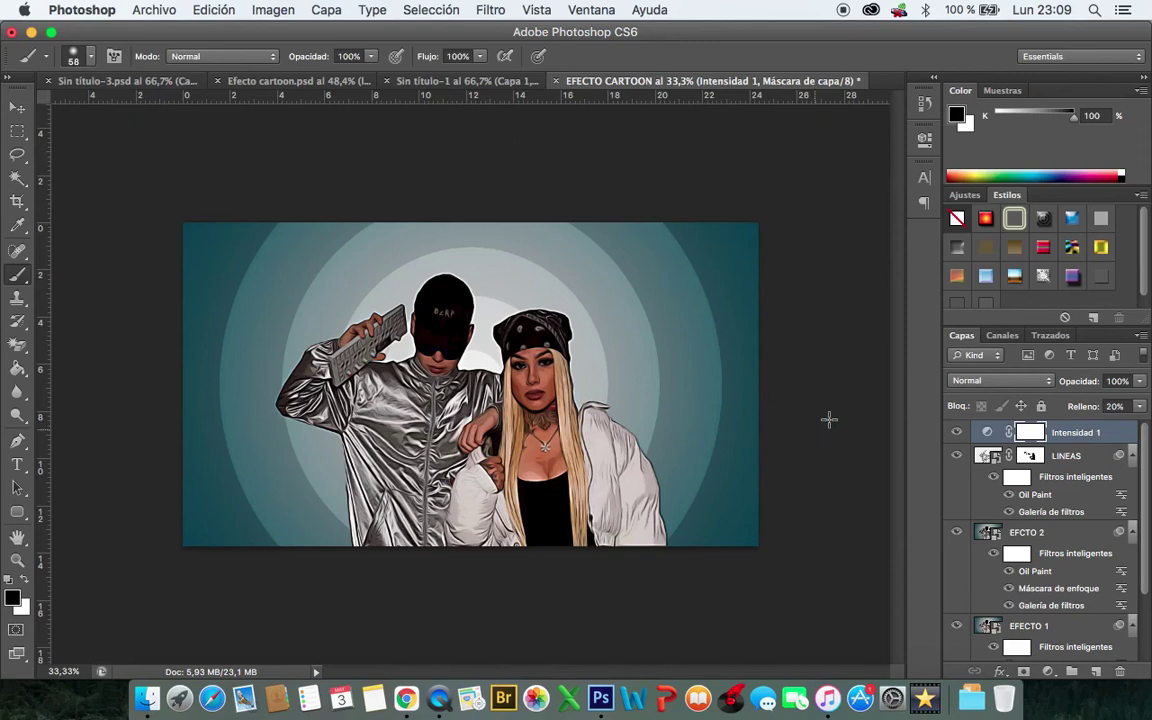
{"action": "left_click", "coordinate": [1069, 434]}
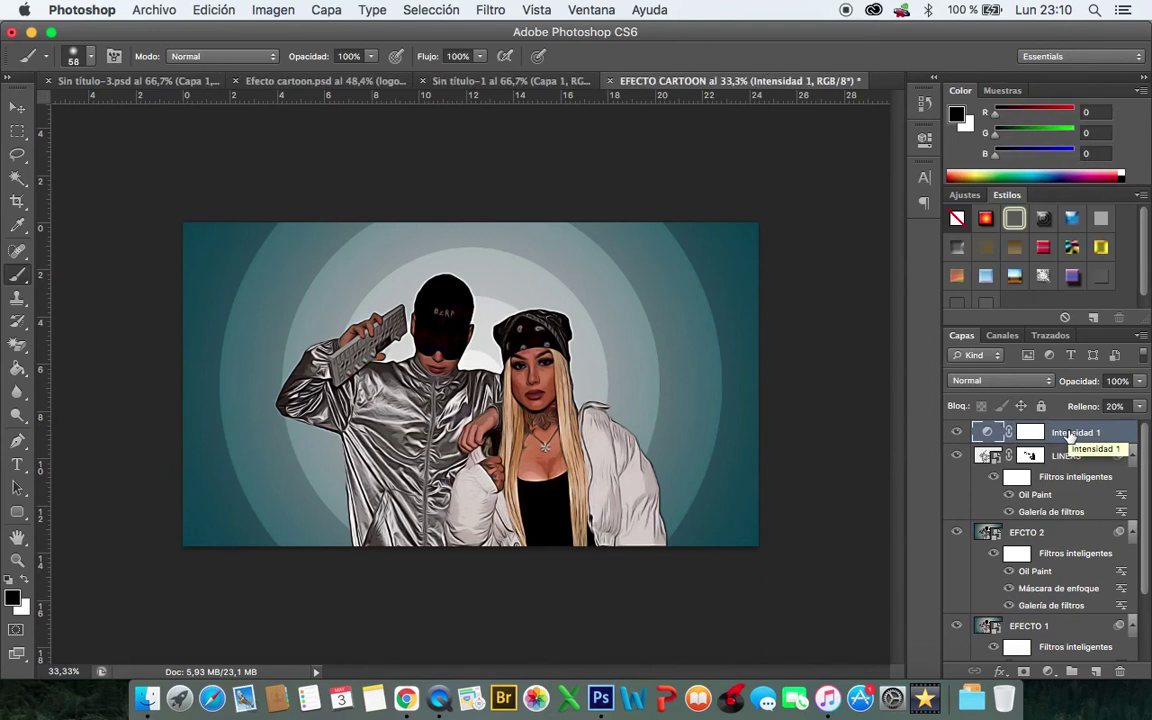
Raise Intensidad 1's saturation to +34, keeping vibrance at +75
{"action": "left_click", "coordinate": [924, 140]}
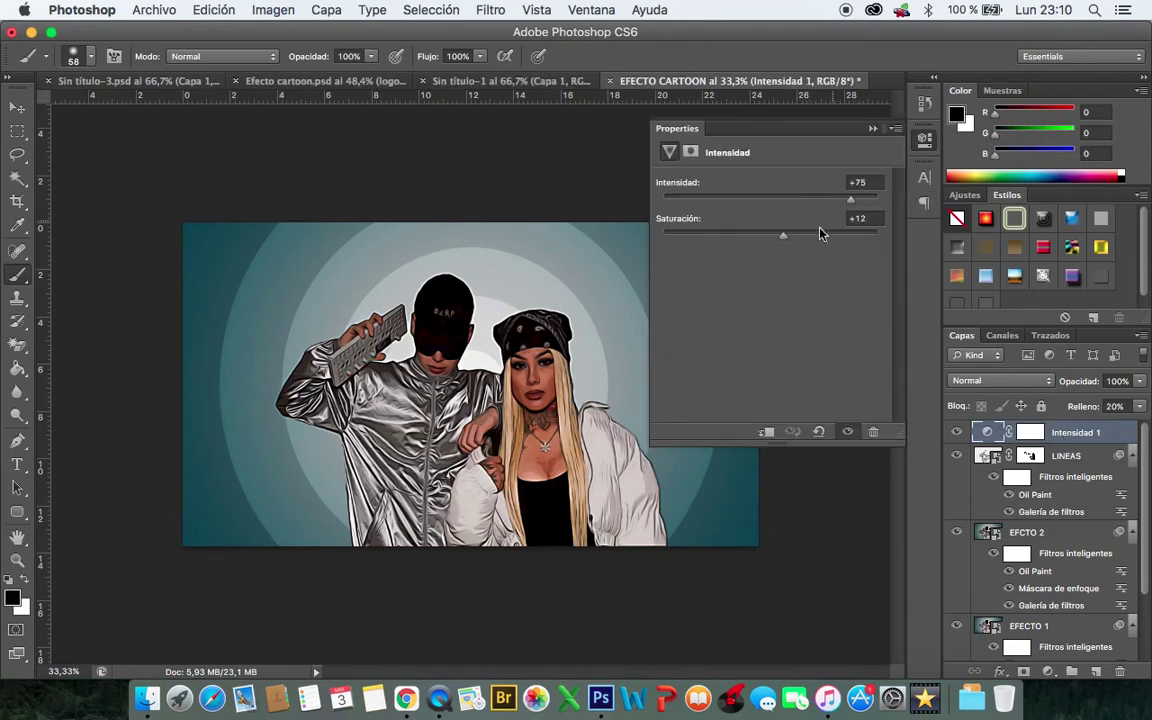
{"action": "left_click_drag", "start_coordinate": [786, 240], "coordinate": [807, 240]}
{"action": "left_click", "coordinate": [831, 128]}
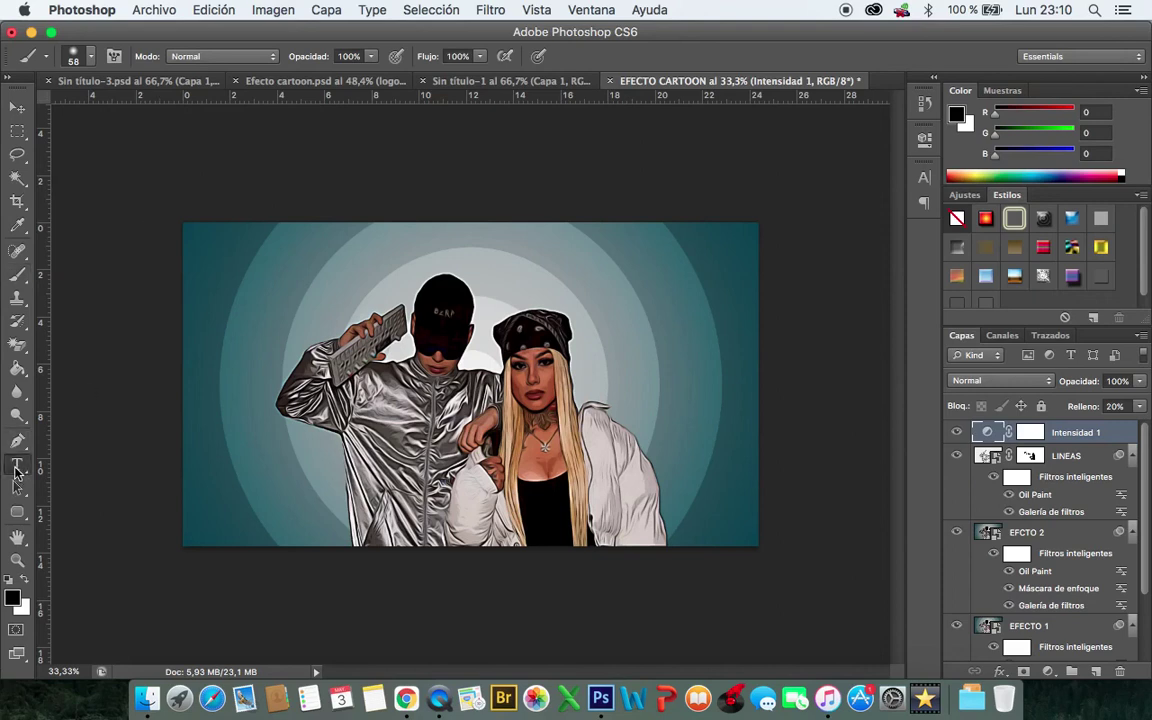
Type the title 'EFECTO CARTOON' at the poster's upper right and duplicate its layer
{"action": "key", "text": "t"}
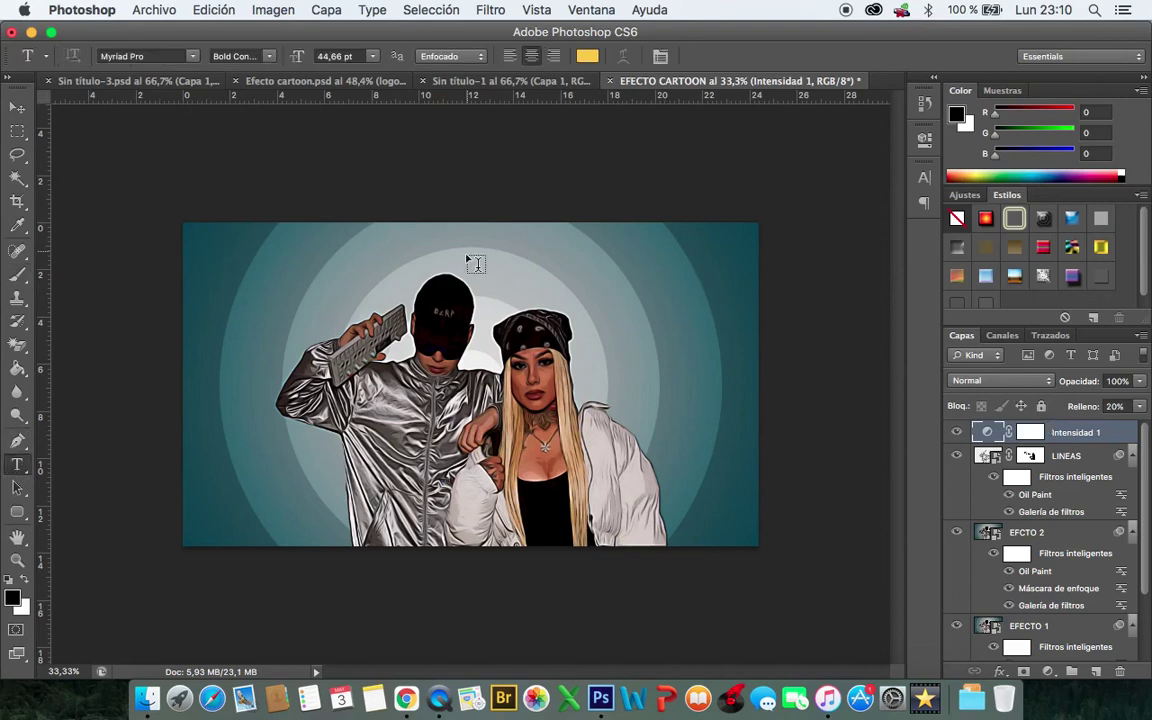
{"action": "left_click", "coordinate": [465, 253]}
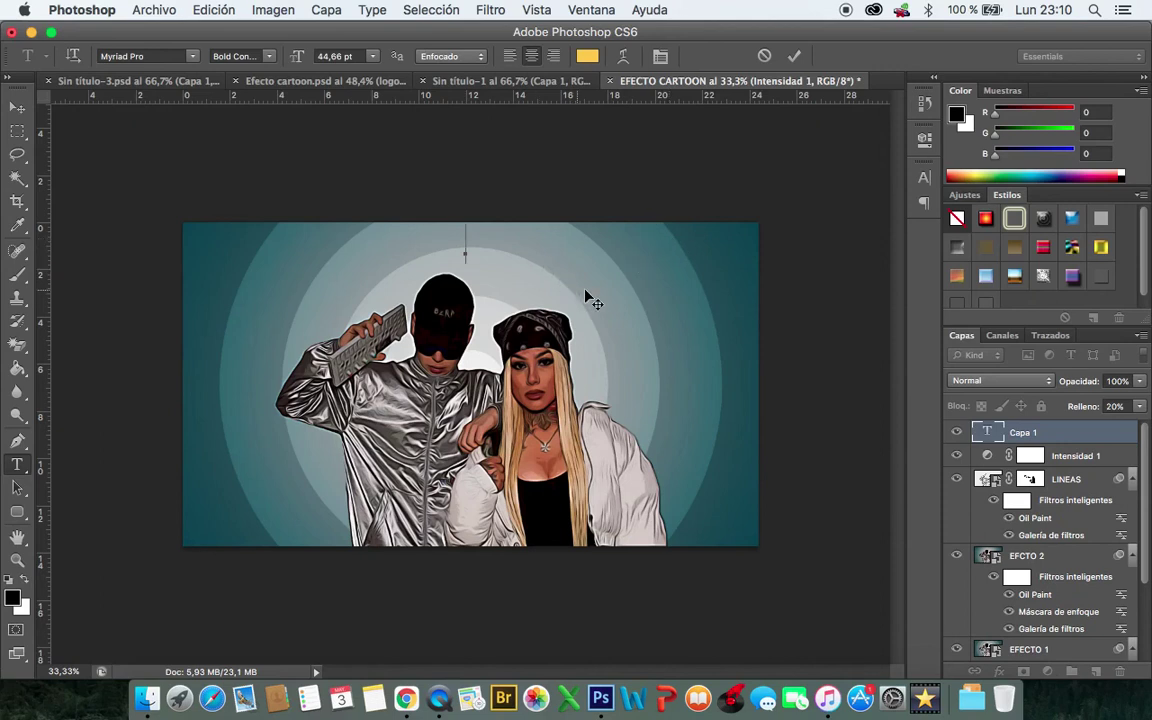
{"action": "type", "text": "EFECTO CARTOO"}
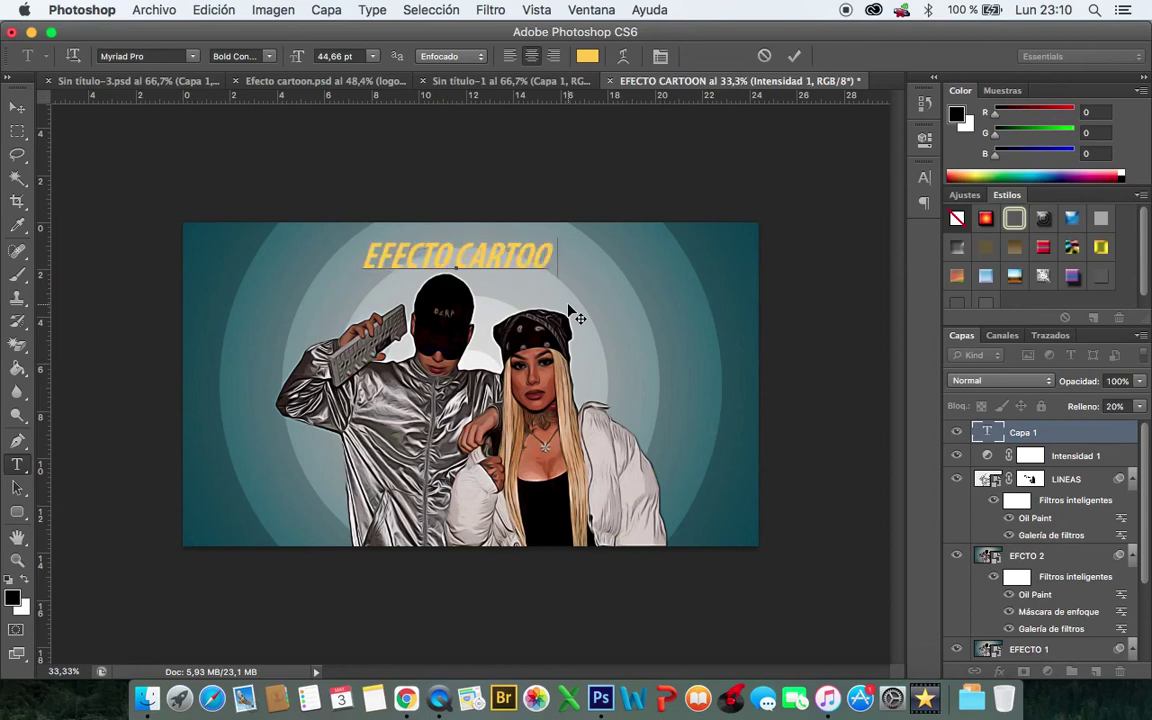
{"action": "type", "text": "N"}
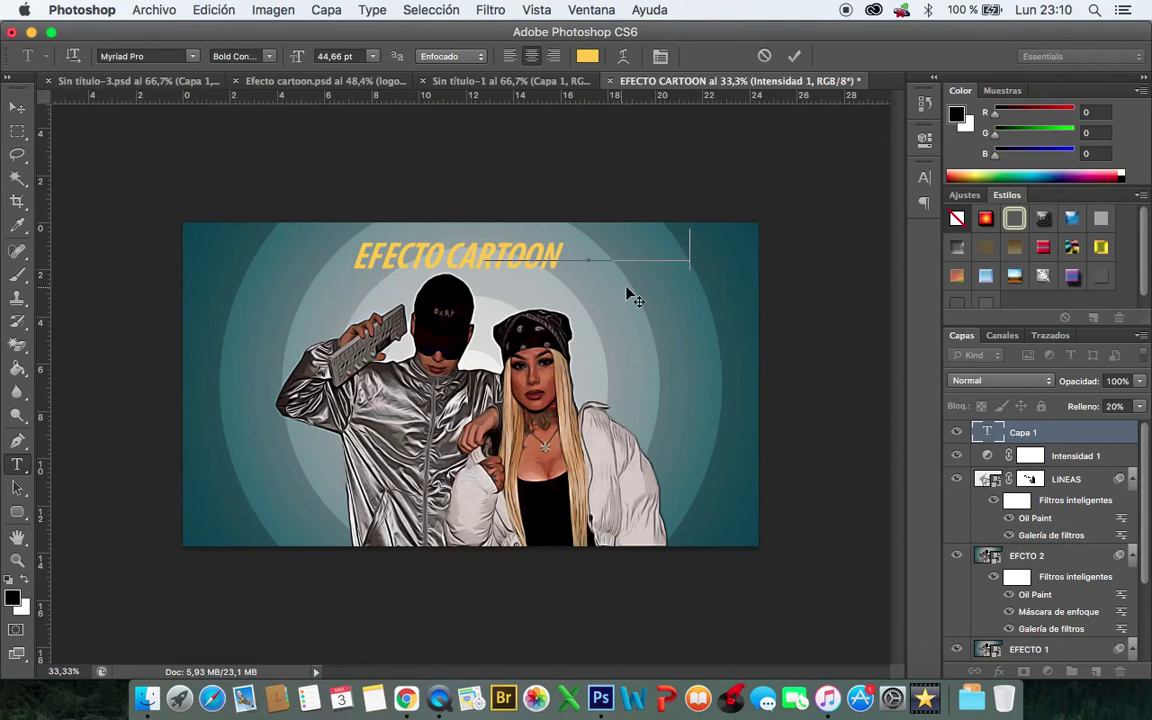
{"action": "left_click_drag", "start_coordinate": [505, 300], "coordinate": [640, 293]}
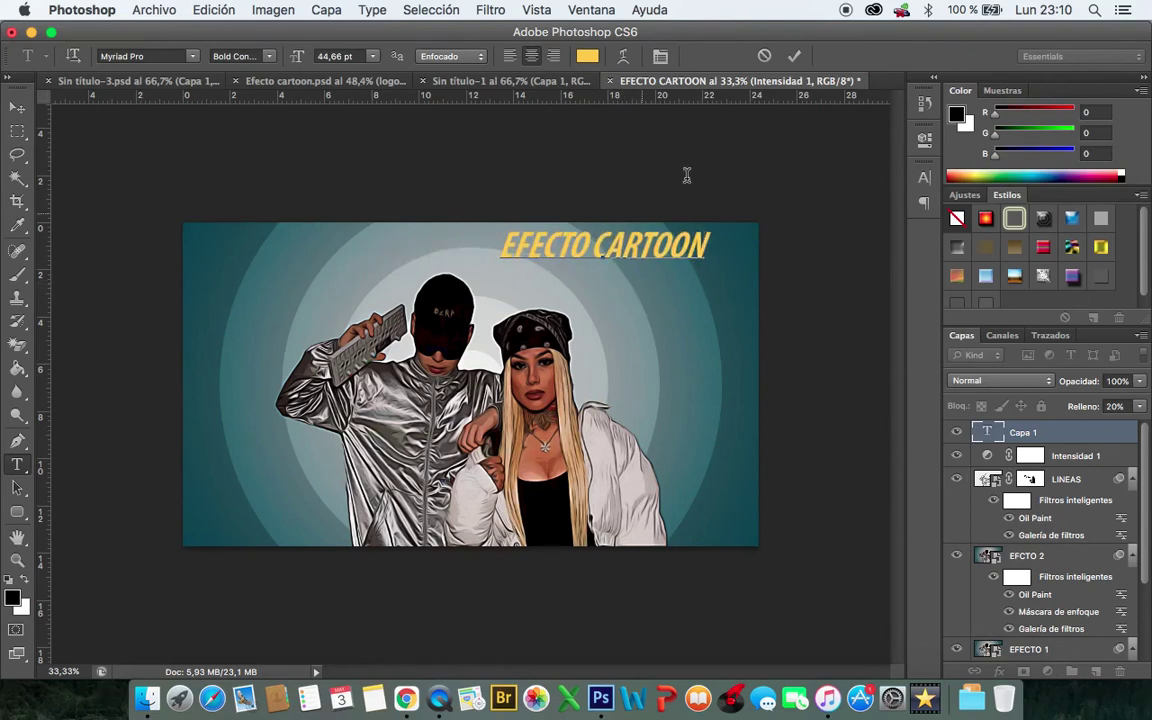
{"action": "left_click", "coordinate": [795, 56]}
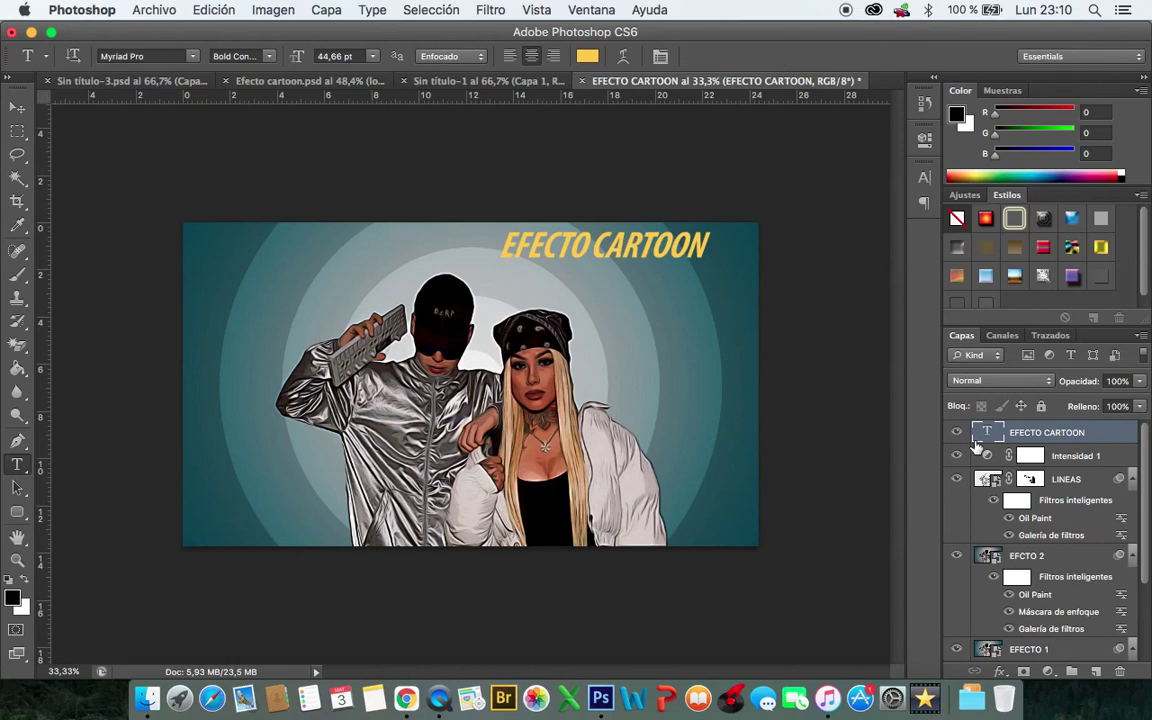
{"action": "key", "text": "ctrl+j"}
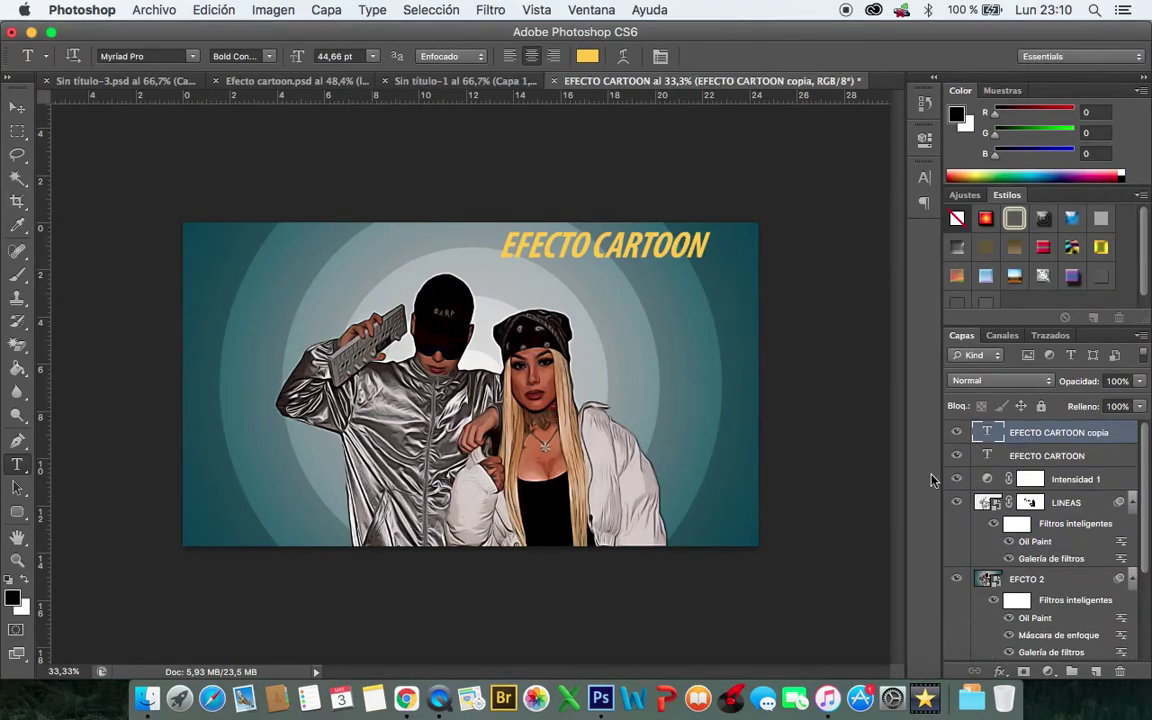
Recolour the duplicated EFECTO CARTOON text to pure white
{"action": "triple_click", "coordinate": [632, 247]}
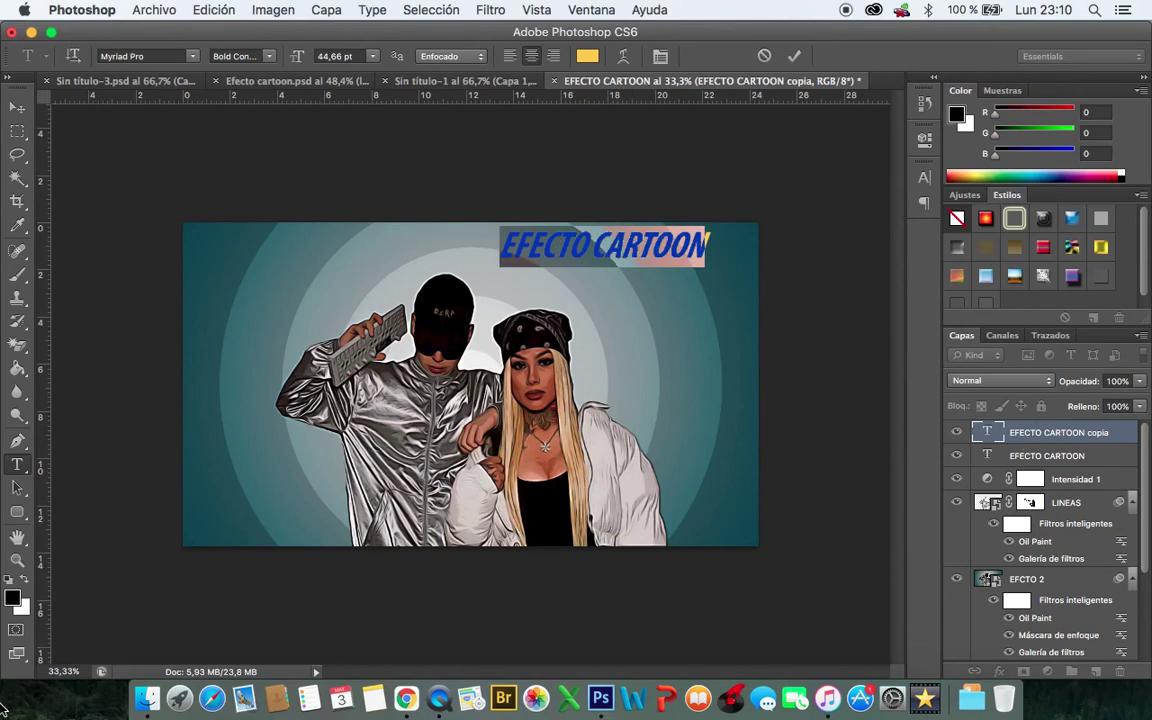
{"action": "left_click", "coordinate": [12, 596]}
{"action": "left_click_drag", "start_coordinate": [518, 209], "coordinate": [221, 177]}
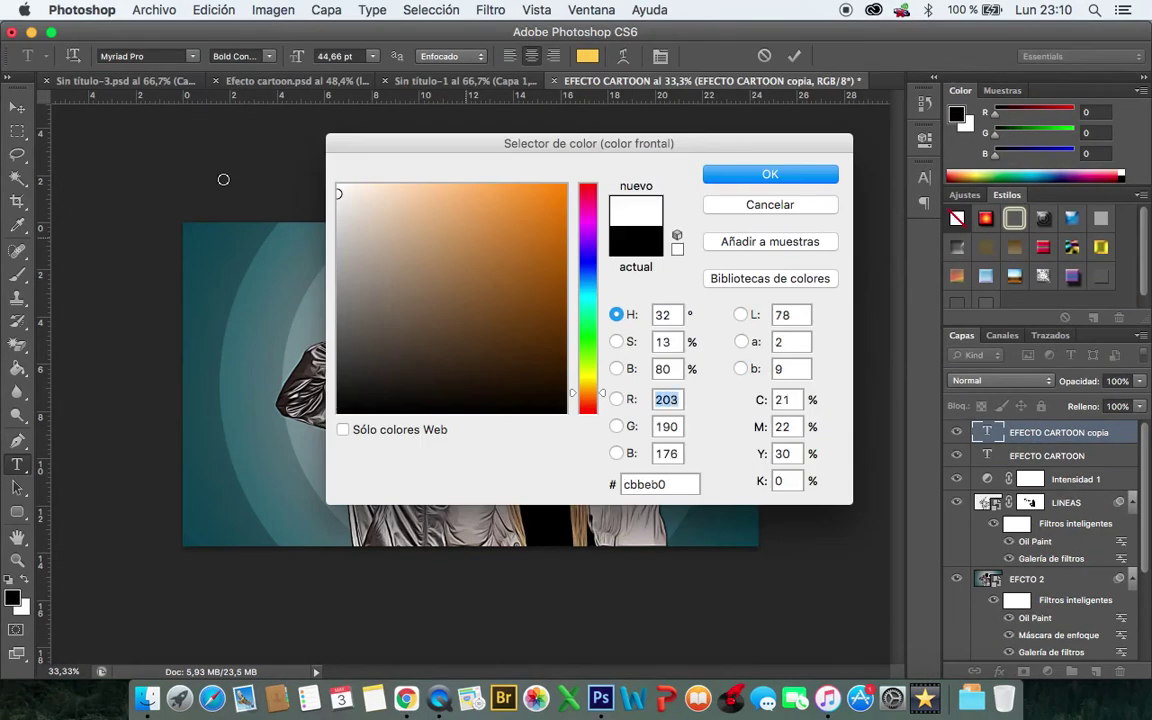
{"action": "left_click", "coordinate": [766, 176]}
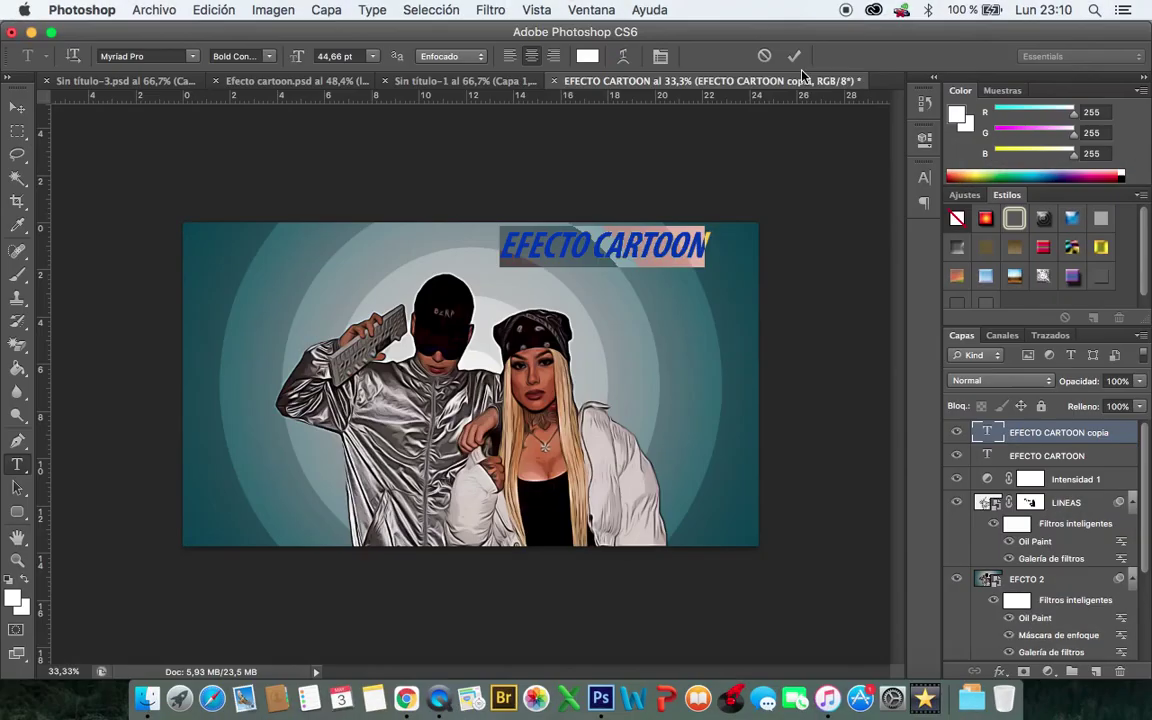
{"action": "left_click", "coordinate": [795, 56]}
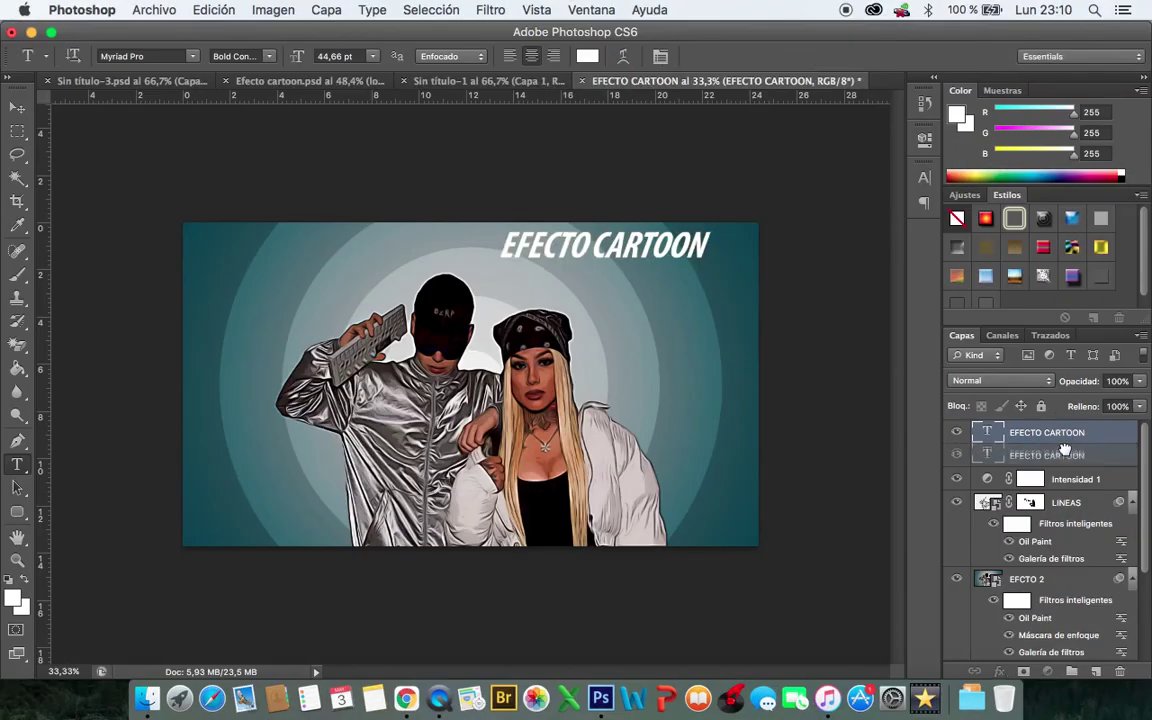
Place the white title layer beneath the yellow one, nudged slightly right
{"action": "left_click_drag", "start_coordinate": [1068, 432], "coordinate": [1046, 467]}
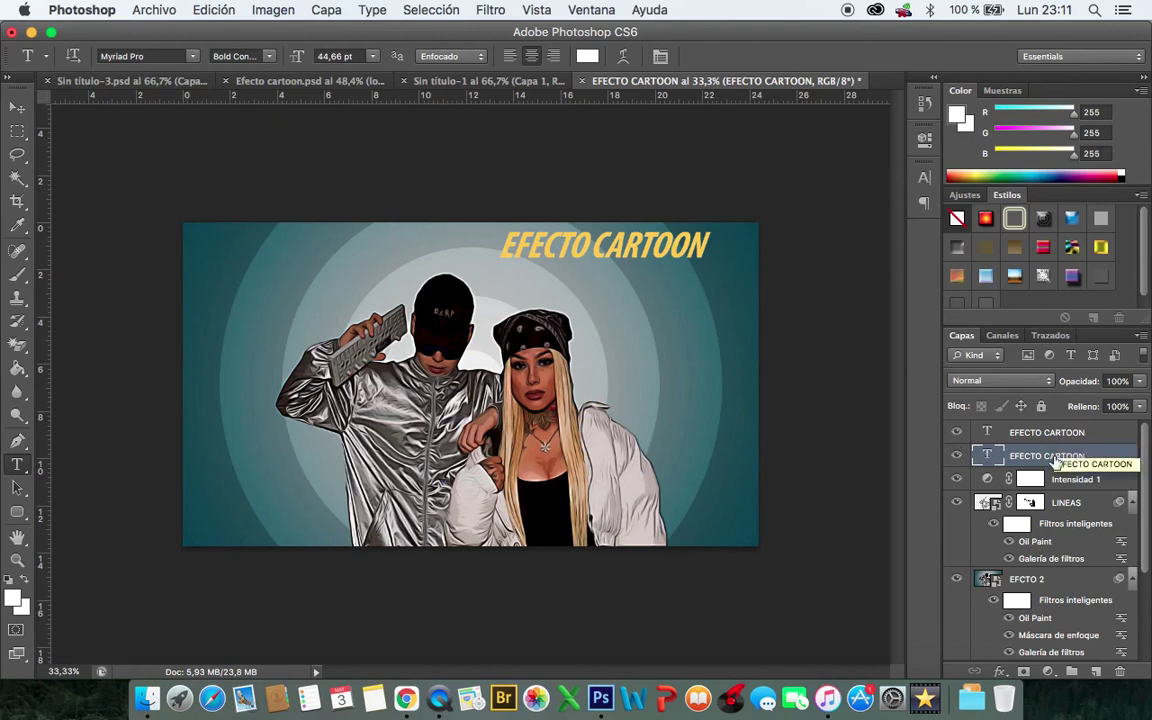
{"action": "left_click", "coordinate": [17, 110]}
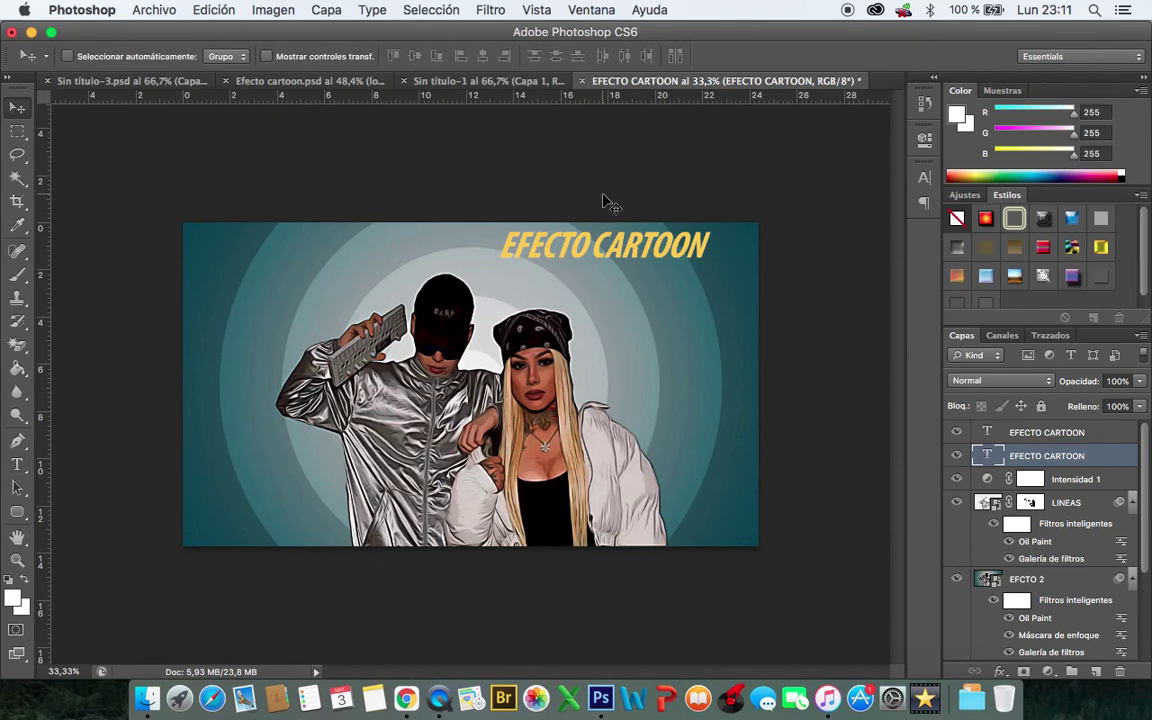
{"action": "key", "text": "Right"}
{"action": "key", "text": "Right"}
{"action": "key", "text": "Right"}
{"action": "key", "text": "Right"}
{"action": "key", "text": "Right"}
{"action": "key", "text": "Right"}
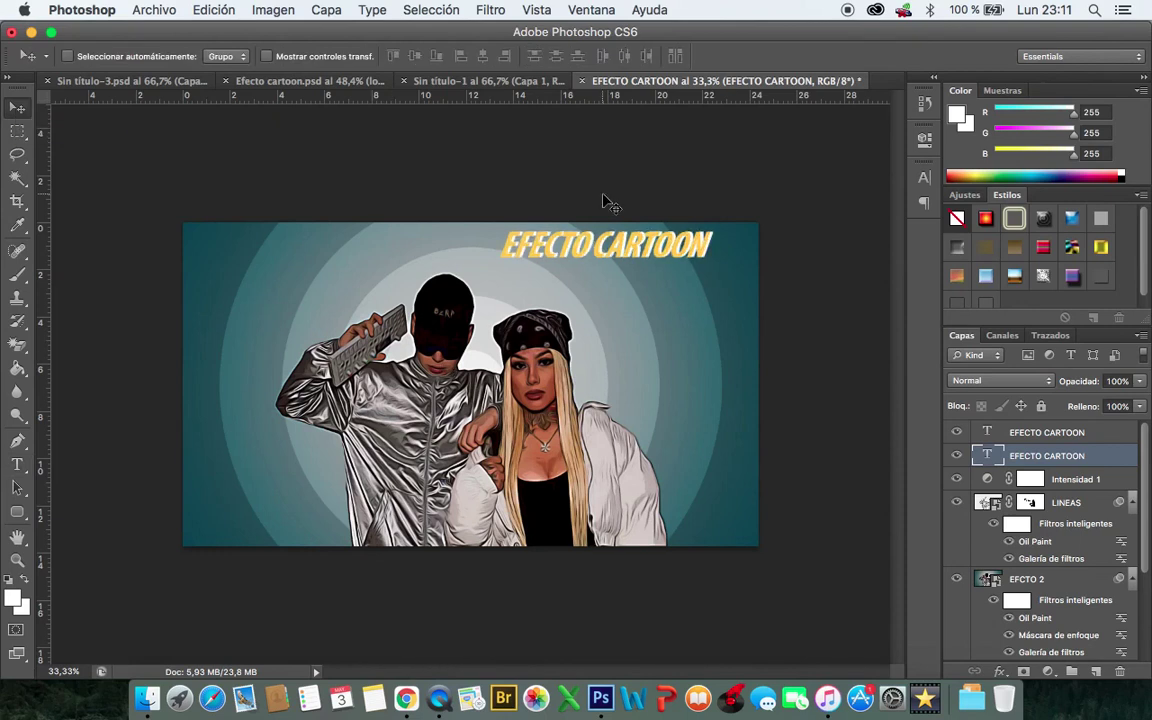